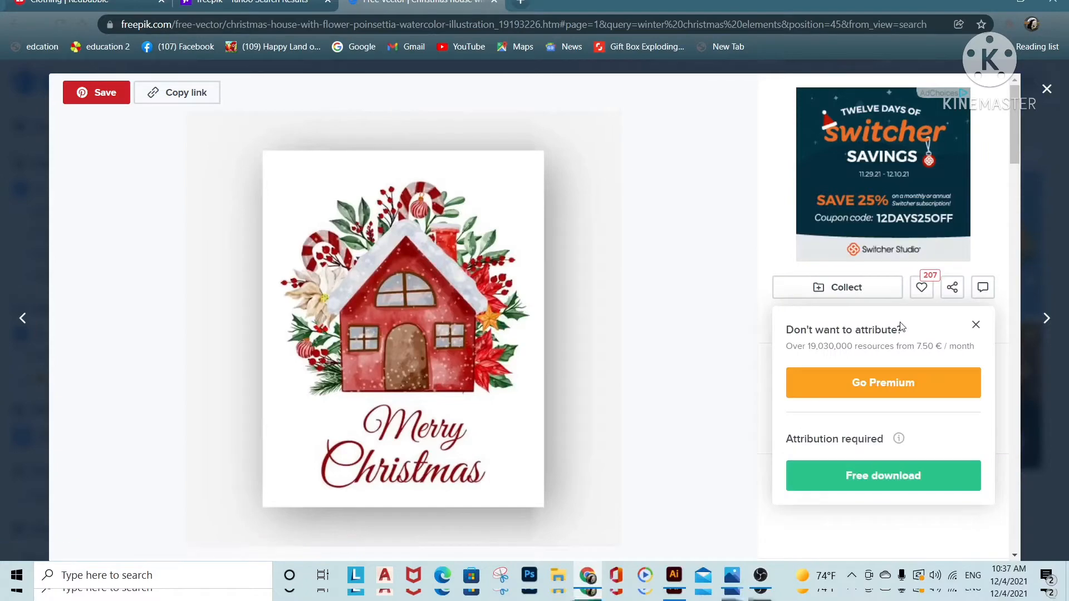
Download the Christmas house vector with the free attribution option and copy its attribution link
left_click(882, 475)
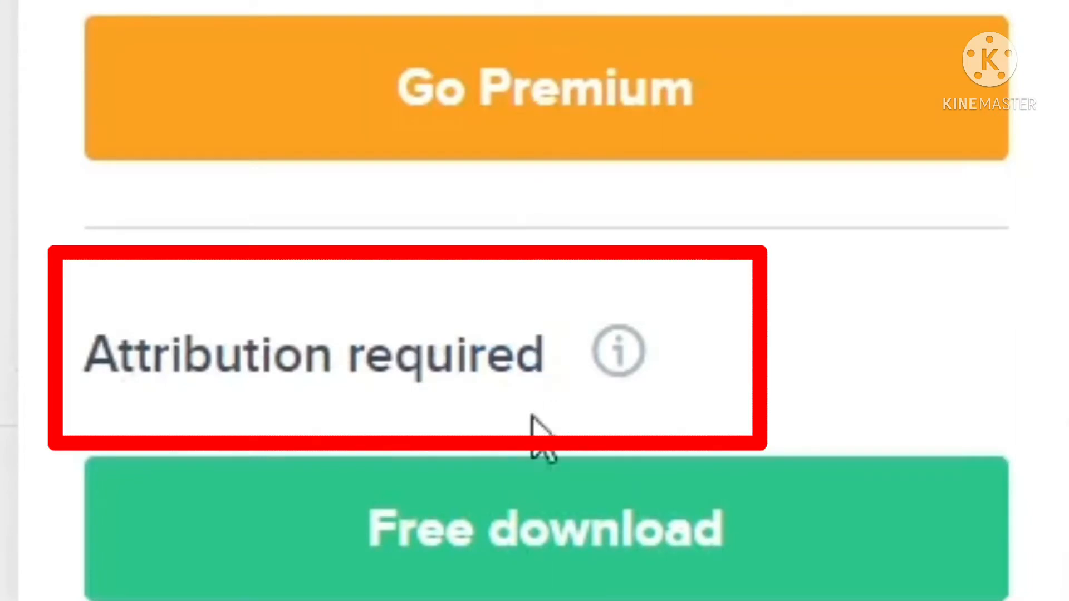
left_click(533, 549)
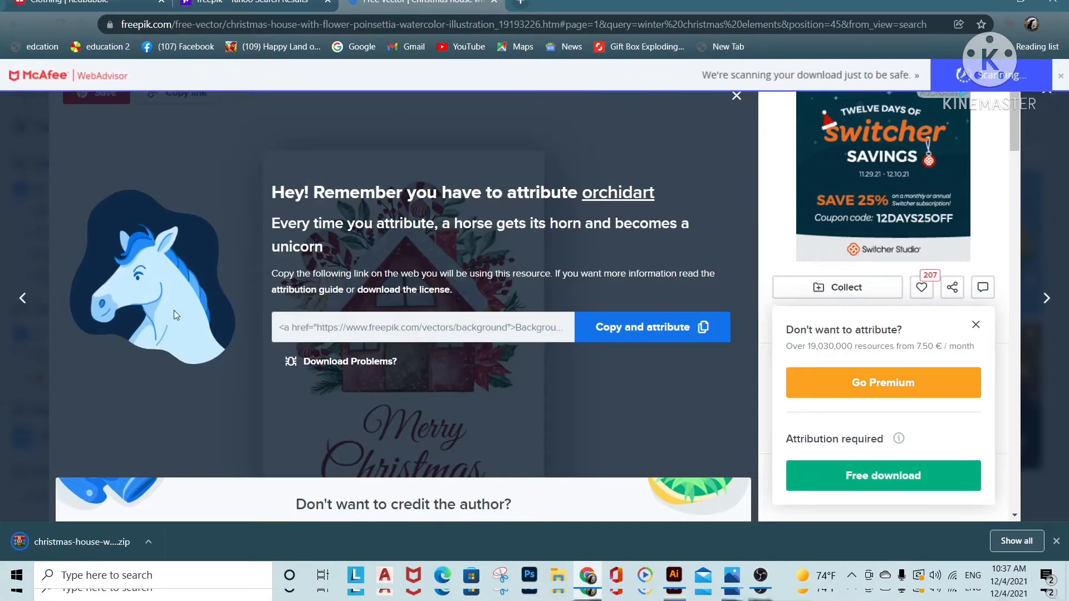
left_click(648, 331)
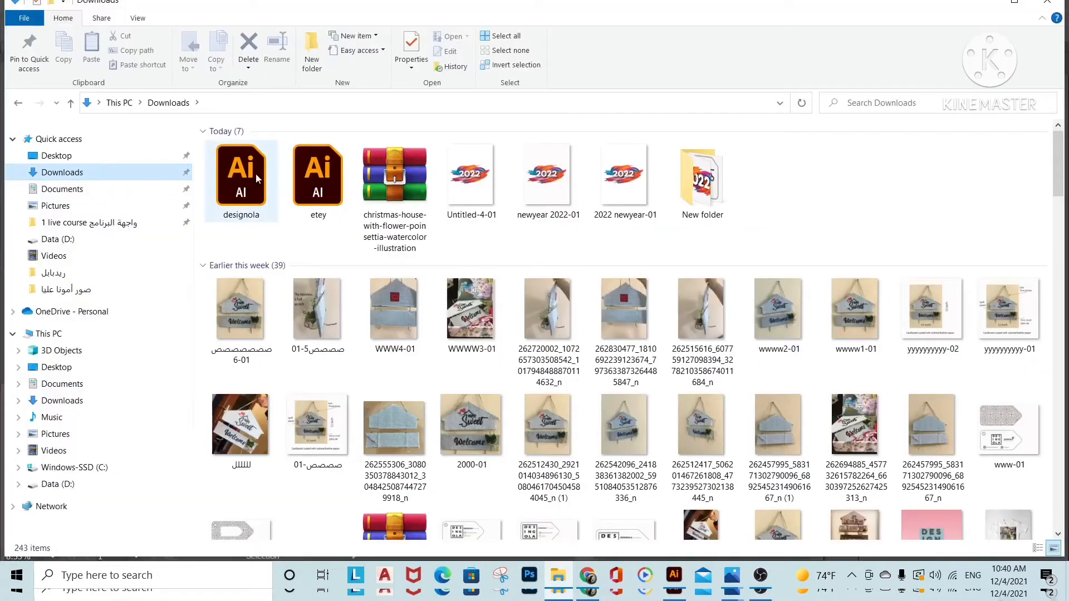
Open the downloaded christmas-house-with-flower-poinsettia-watercolor-illustration archive and preview its 6.jpg image
double_click(389, 175)
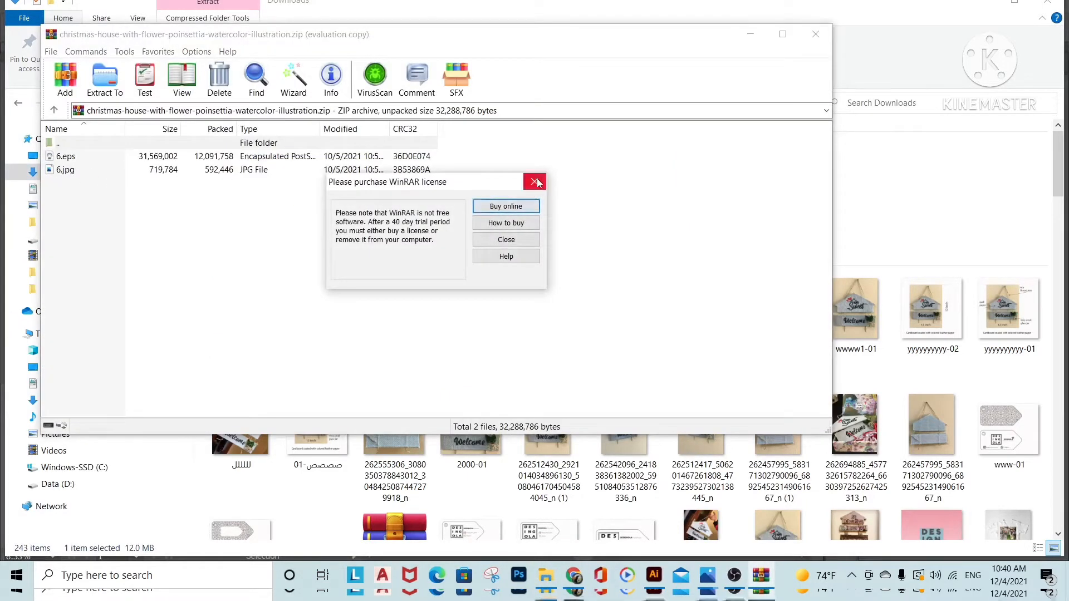
left_click(535, 182)
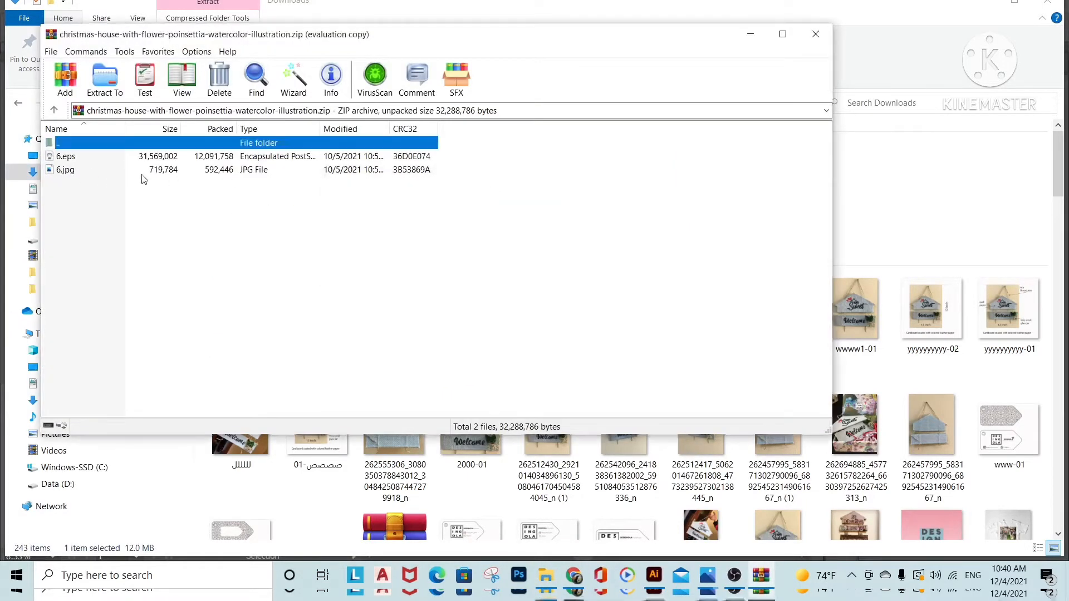
double_click(65, 170)
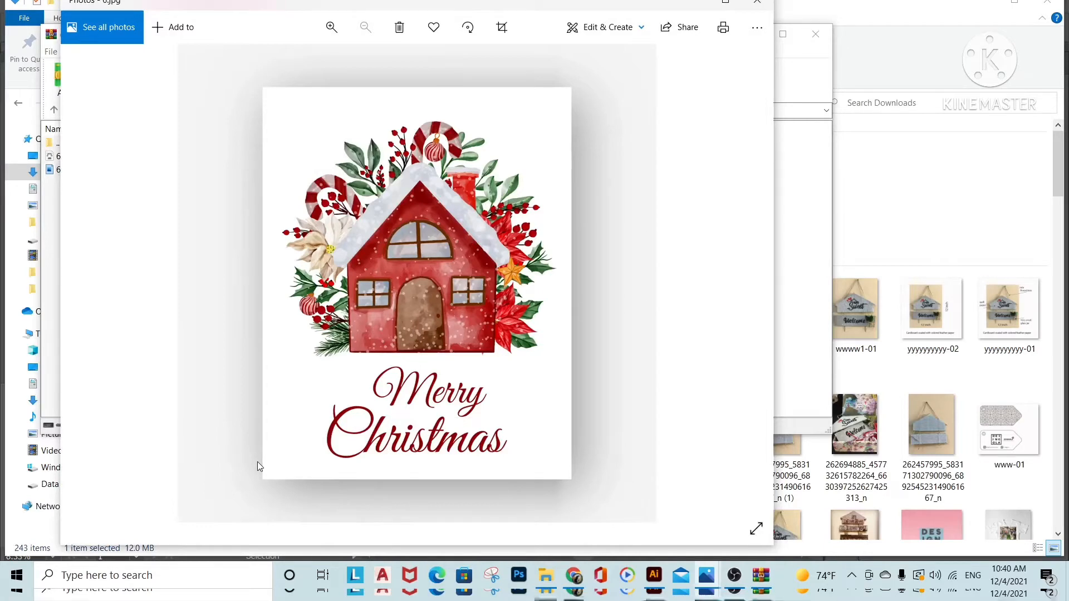
left_click(757, 2)
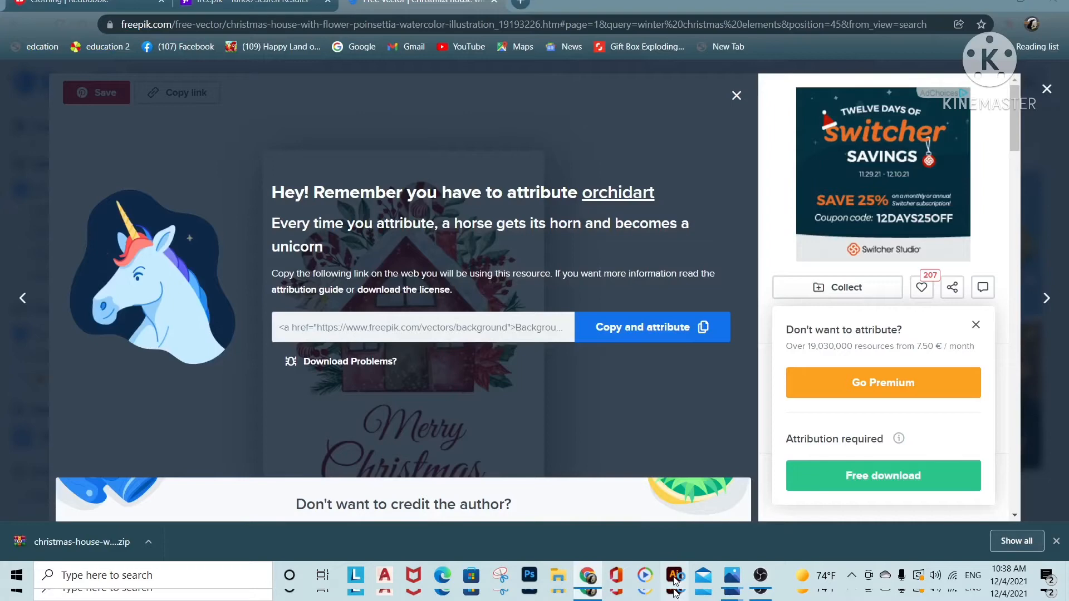
Switch to Illustrator and create a 3000 by 4000 px document named 2022 in CMYK color mode
left_click(674, 576)
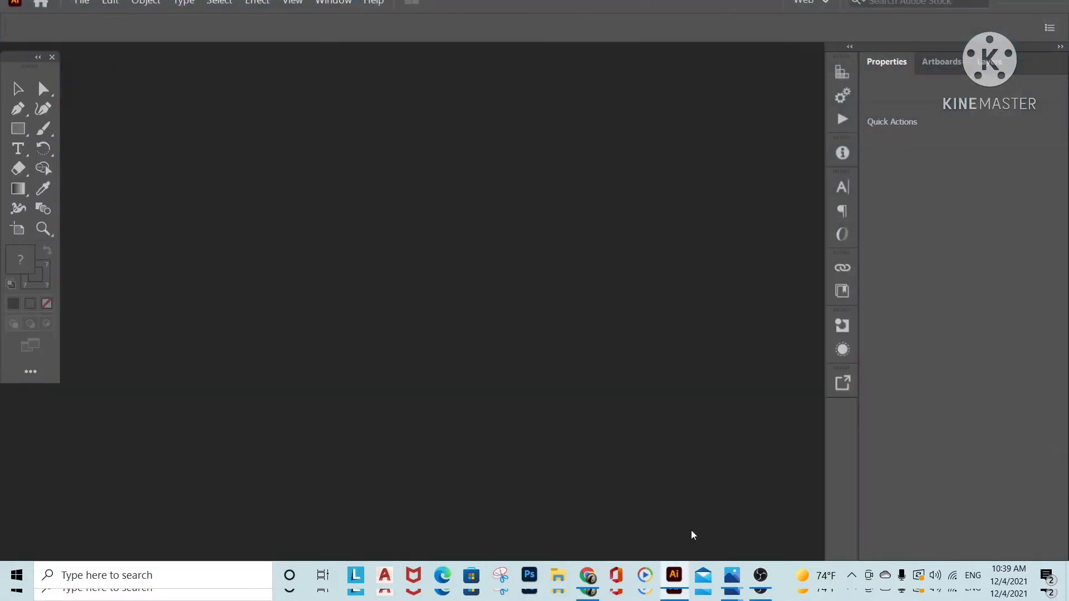
left_click(81, 3)
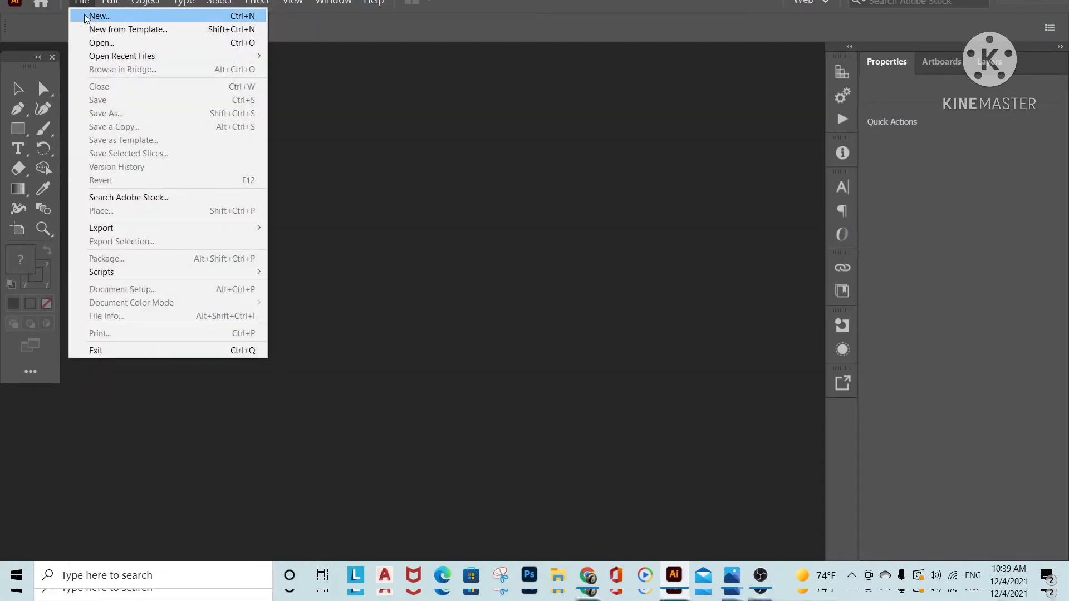
left_click(87, 15)
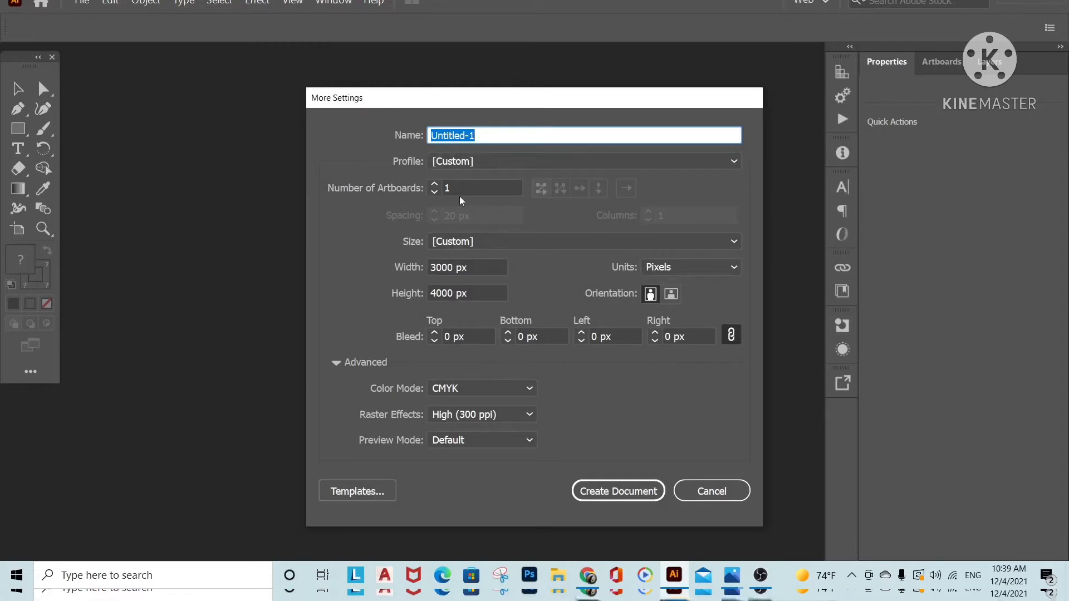
type("2022")
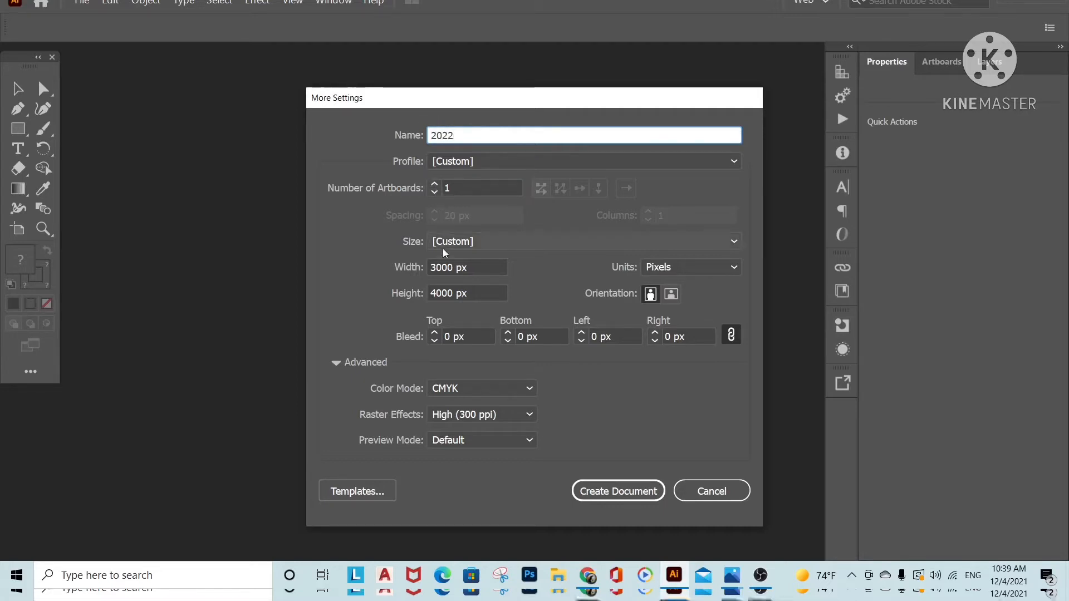
left_click_drag(472, 270, 414, 256)
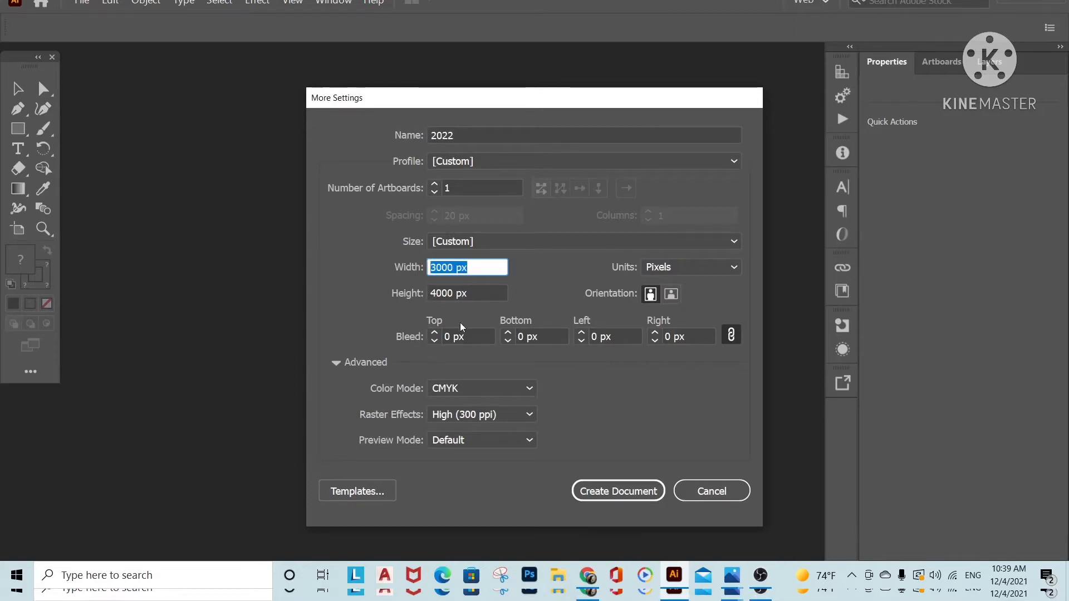
left_click(479, 291)
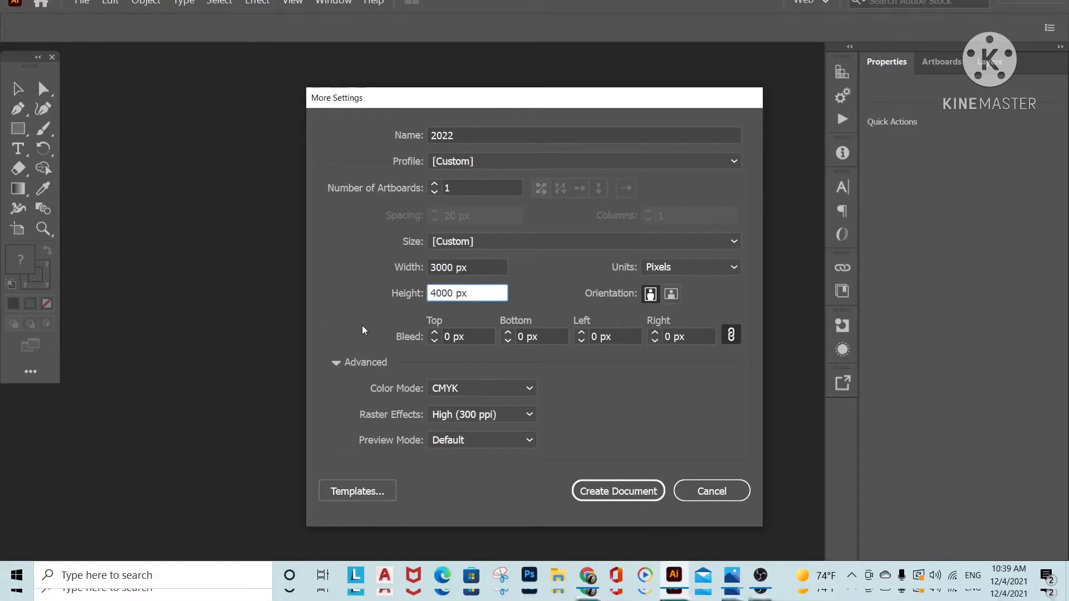
left_click(529, 390)
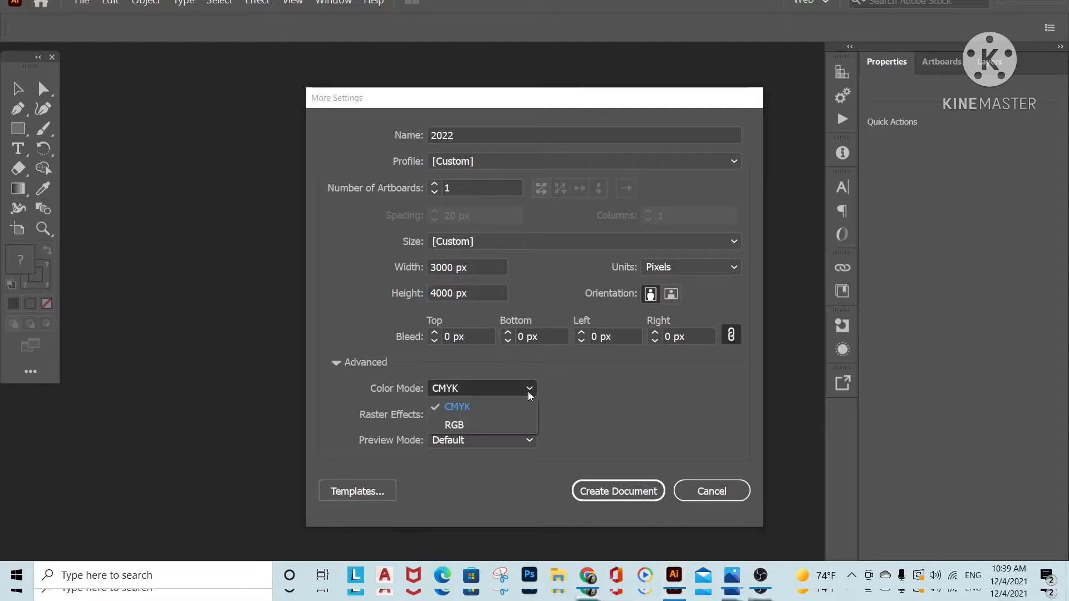
left_click(468, 411)
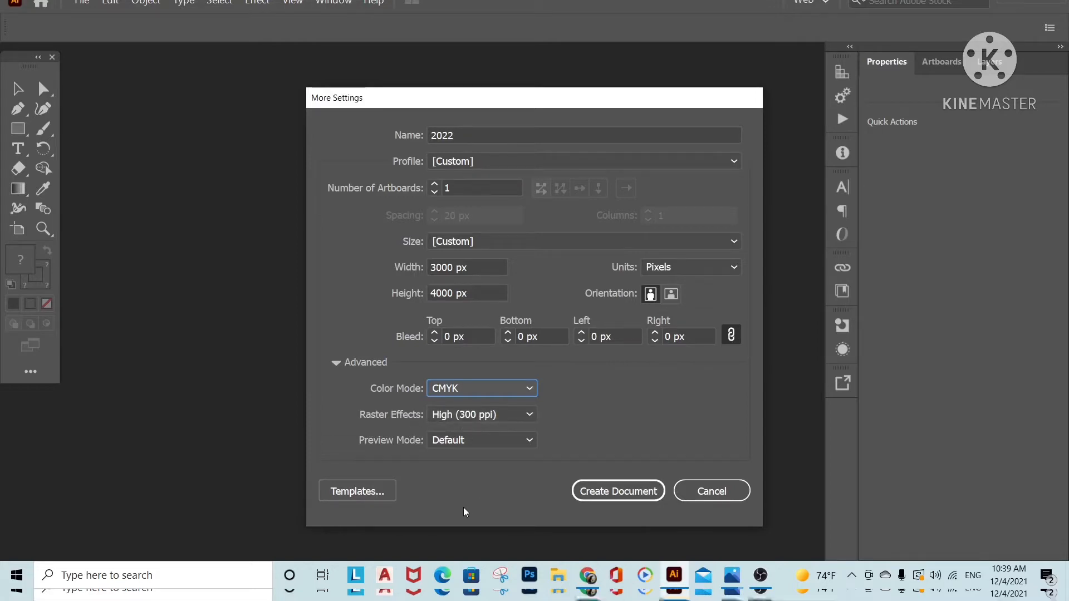
key("Return")
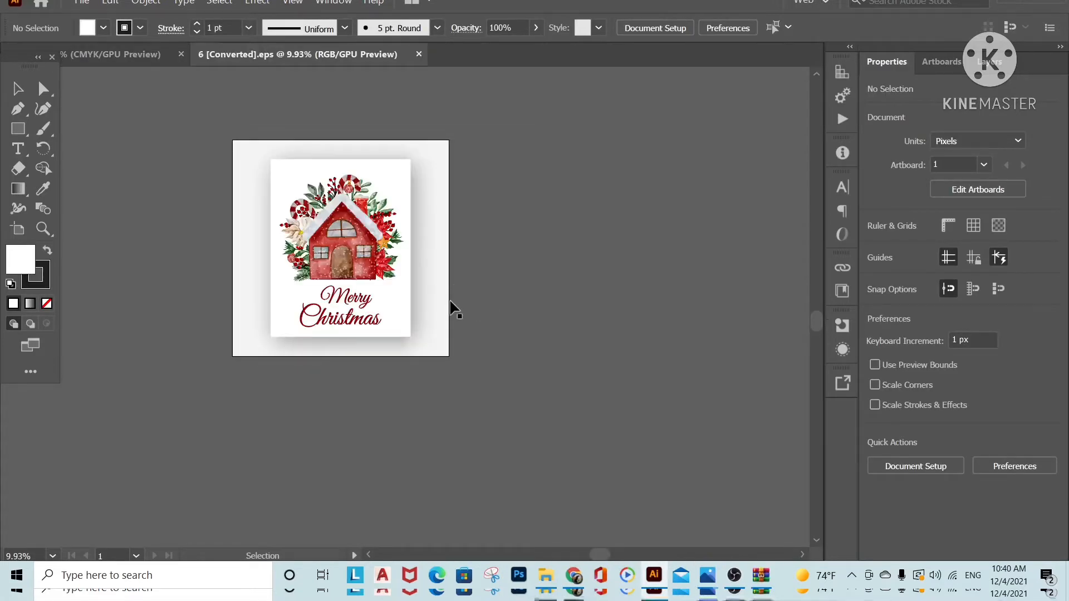
Move the grey shadow background and the white card rectangle off the Christmas house artwork and delete them
left_click_drag(242, 151, 275, 160)
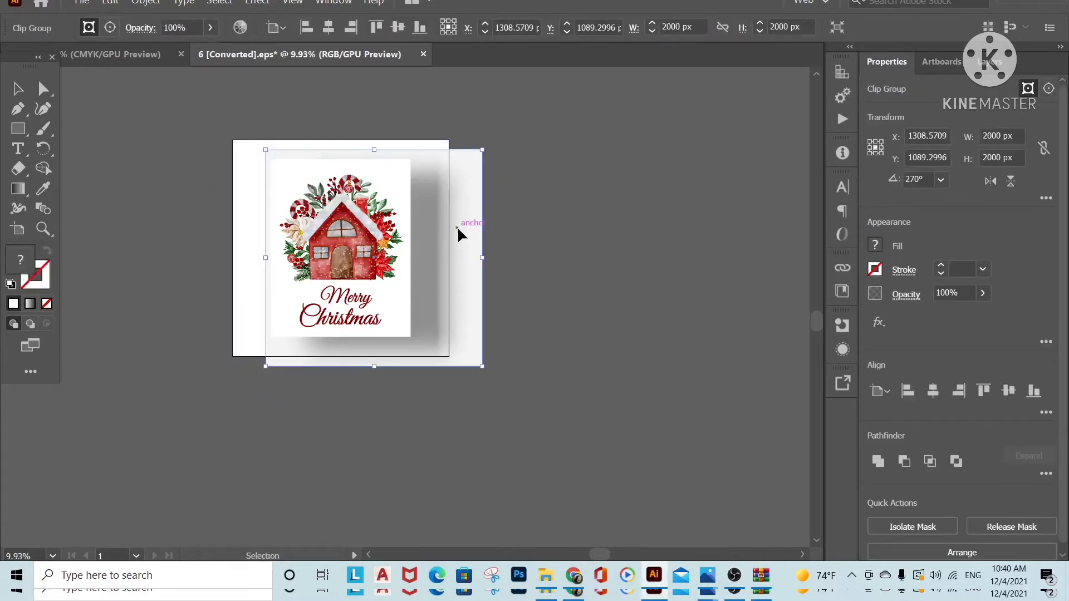
left_click_drag(458, 234, 703, 231)
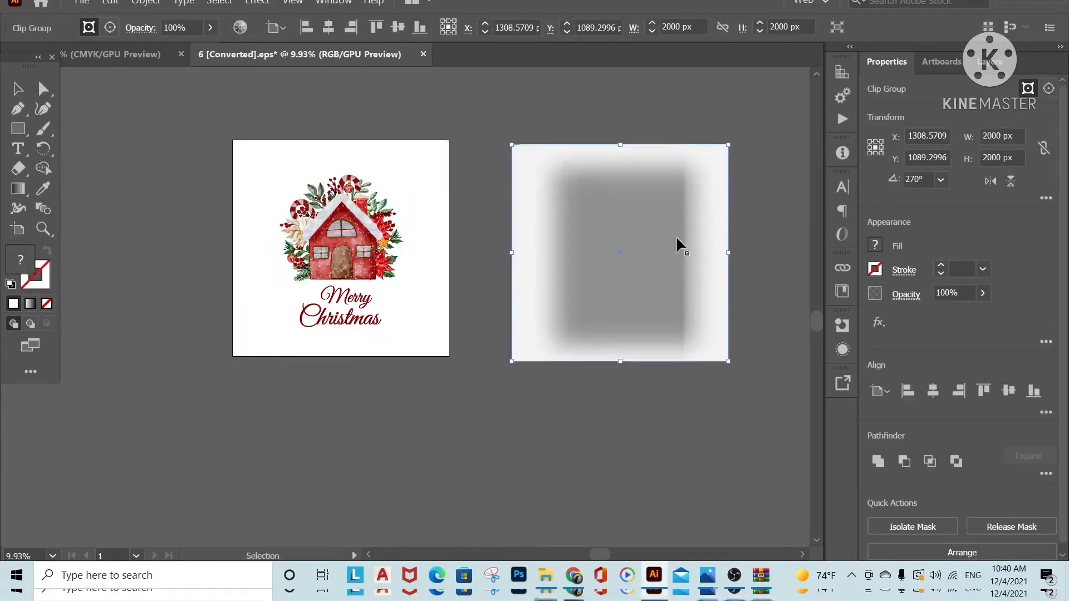
left_click(423, 182)
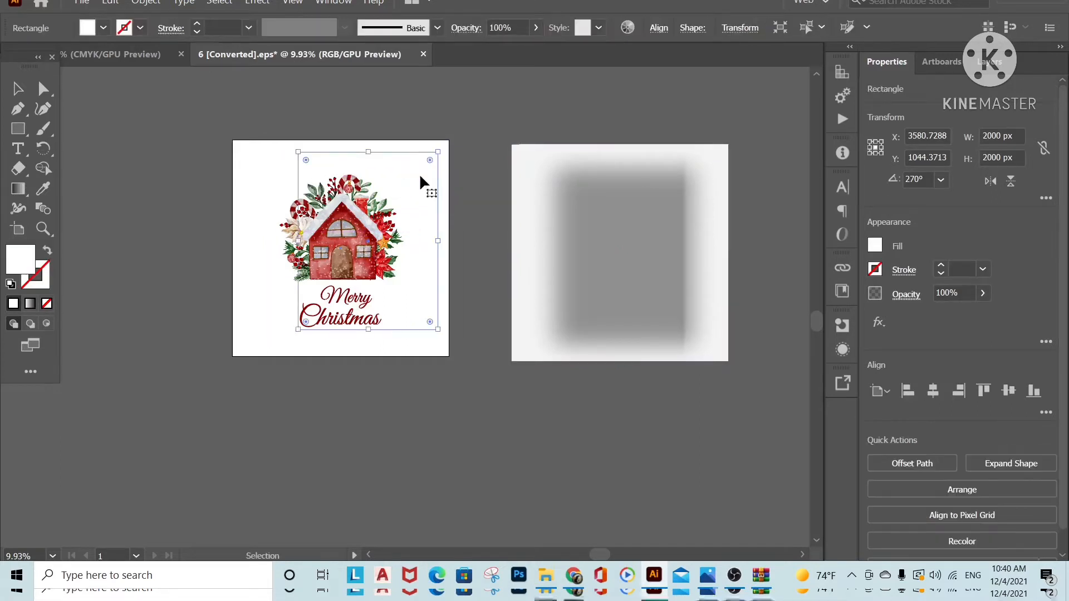
left_click_drag(430, 171, 611, 95)
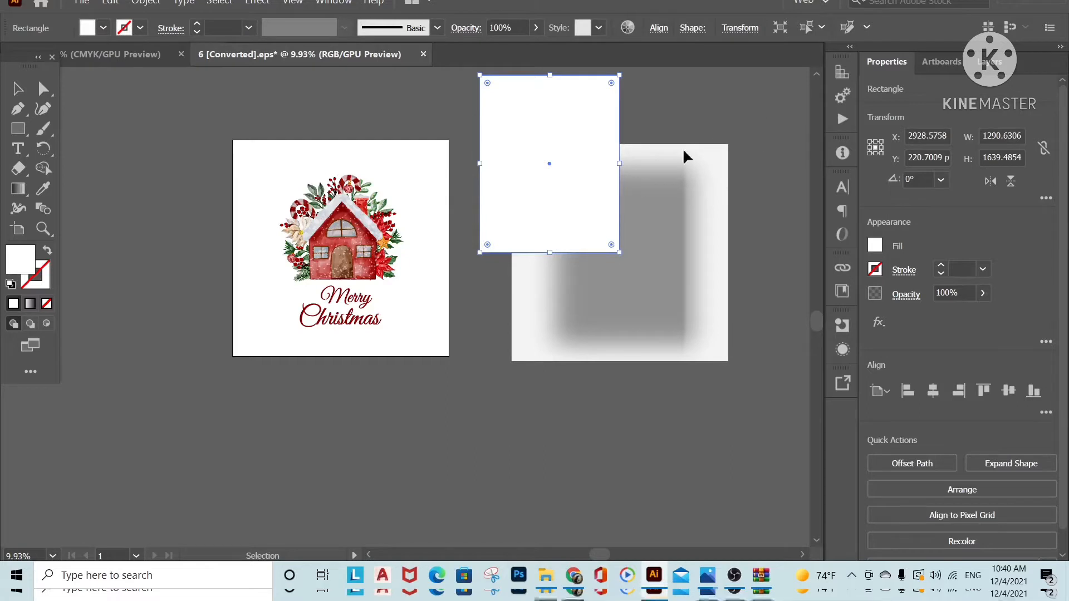
left_click(563, 305, "shift")
key("Delete")
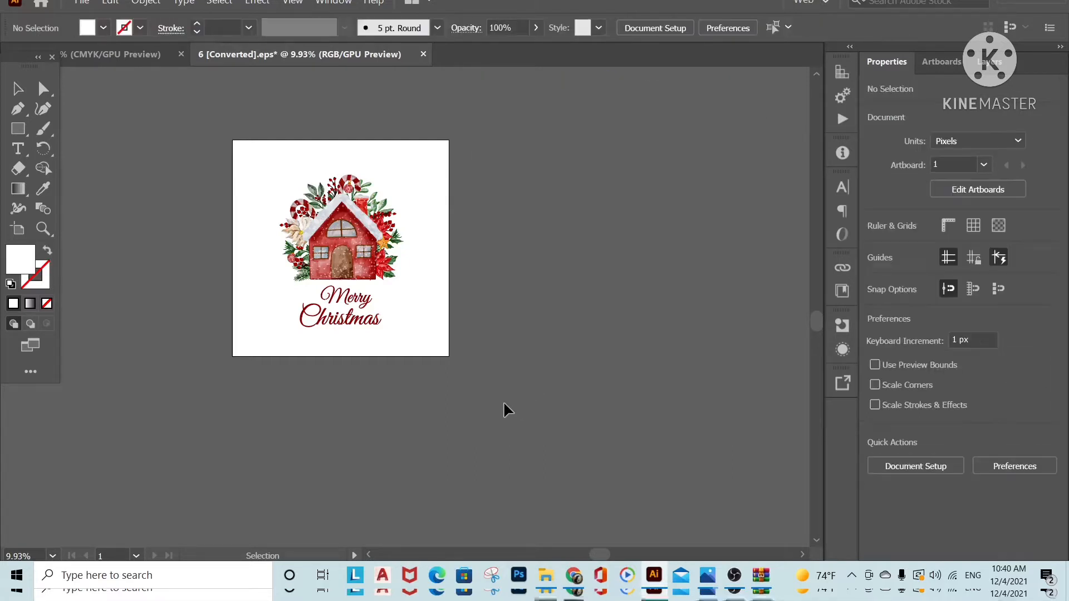
Select the house with its surrounding flowers, without the Merry Christmas lettering, then group and copy it
left_click(385, 189)
left_click(477, 303)
left_click_drag(429, 150, 260, 294)
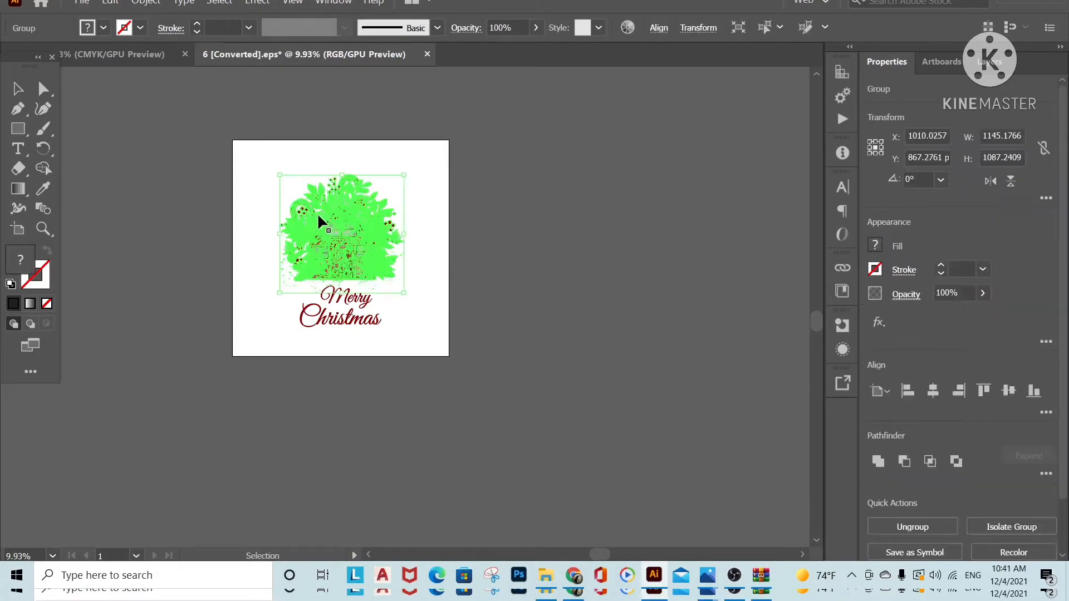
left_click(111, 3)
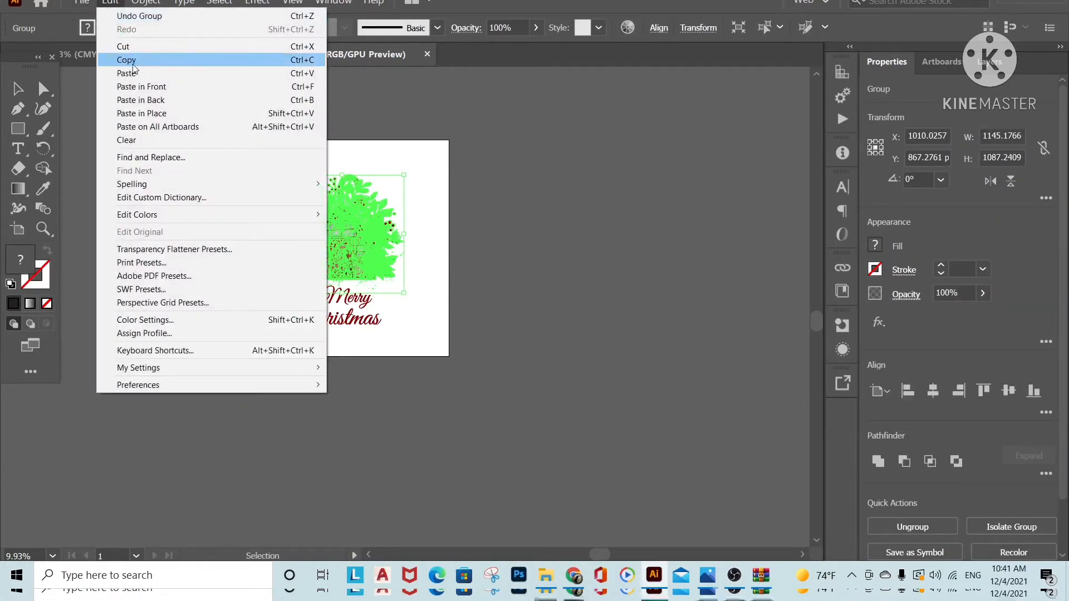
left_click(453, 153)
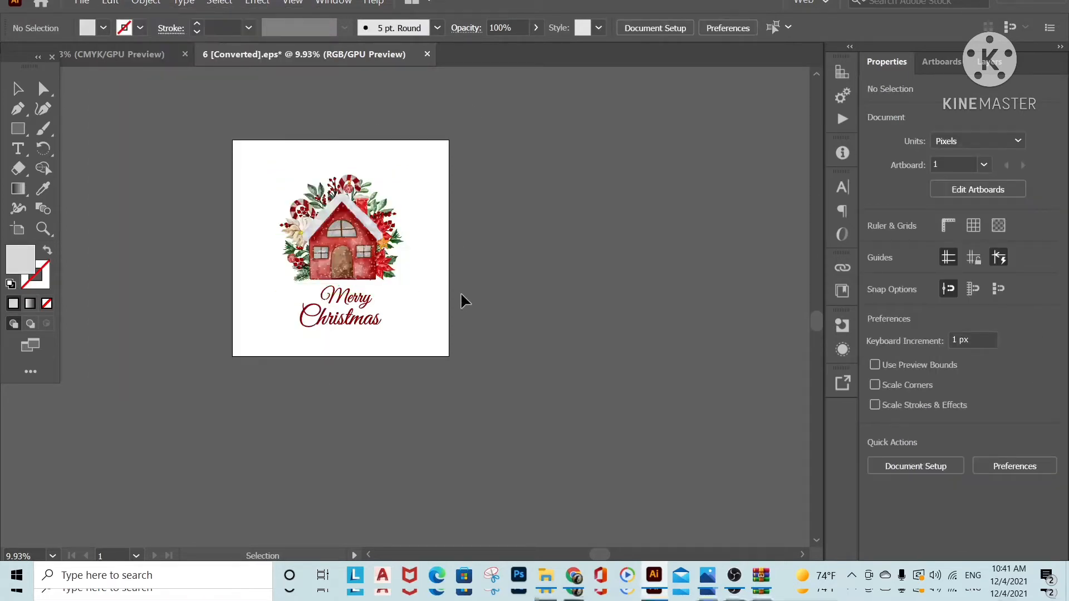
Paste the copied house artwork onto the blank artboard of the CMYK document
key("ctrl+Tab")
left_click(109, 3)
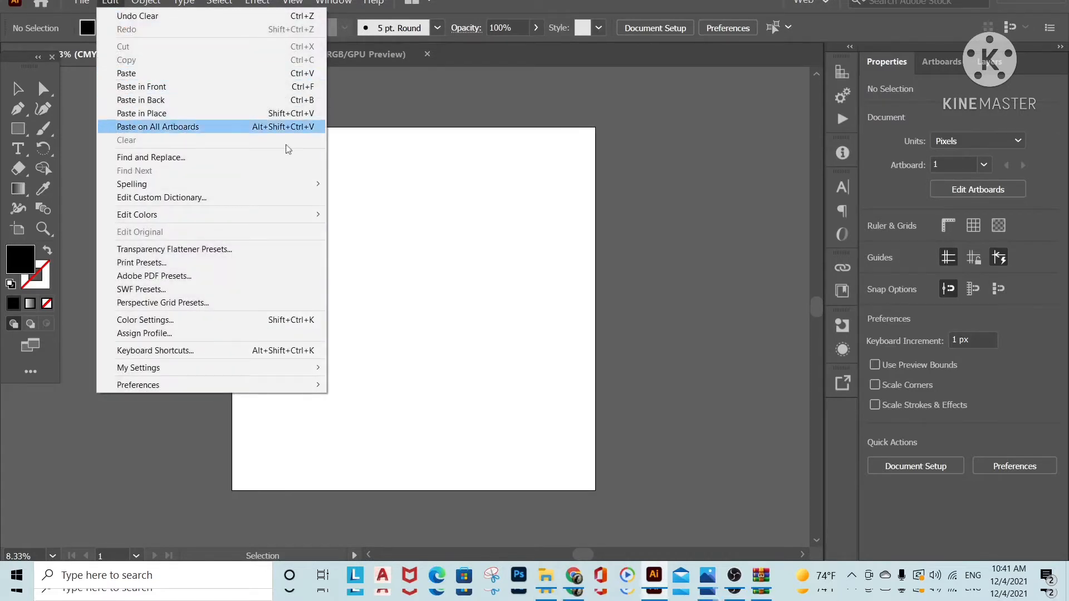
left_click(427, 303)
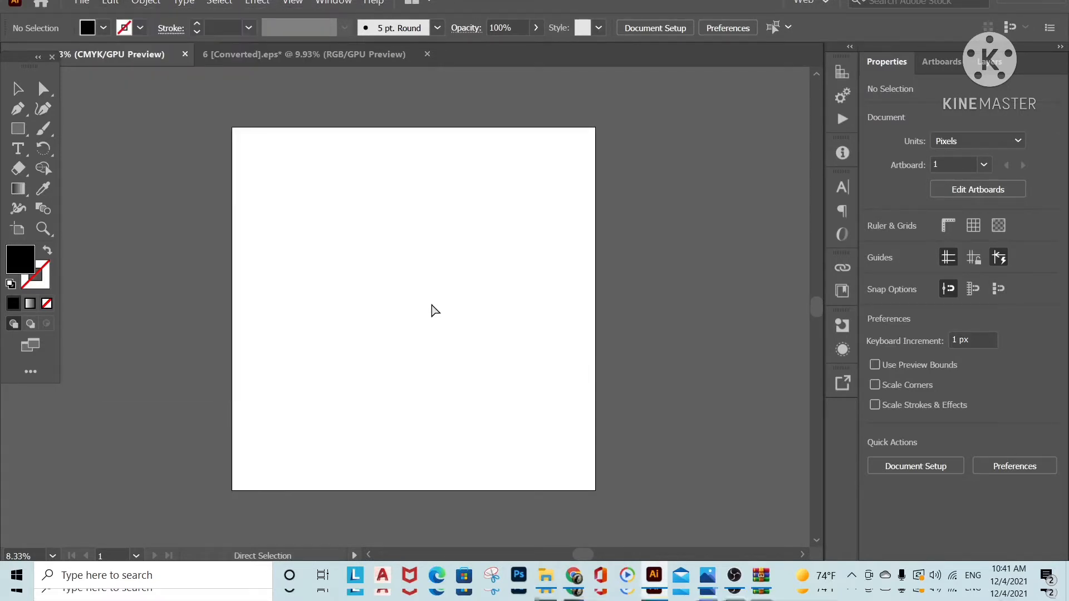
key("ctrl+v")
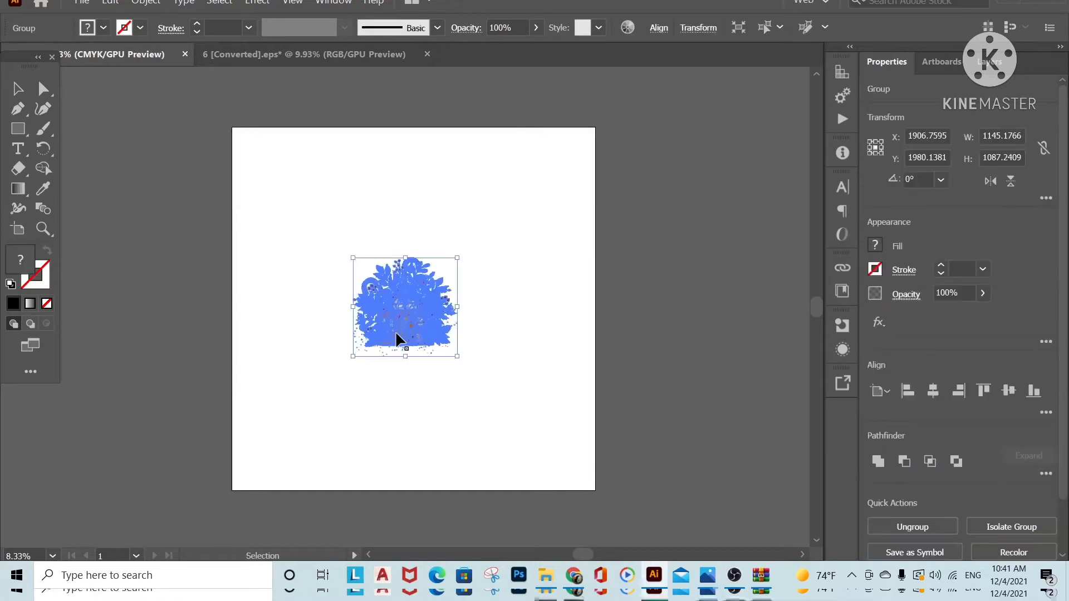
left_click(496, 418)
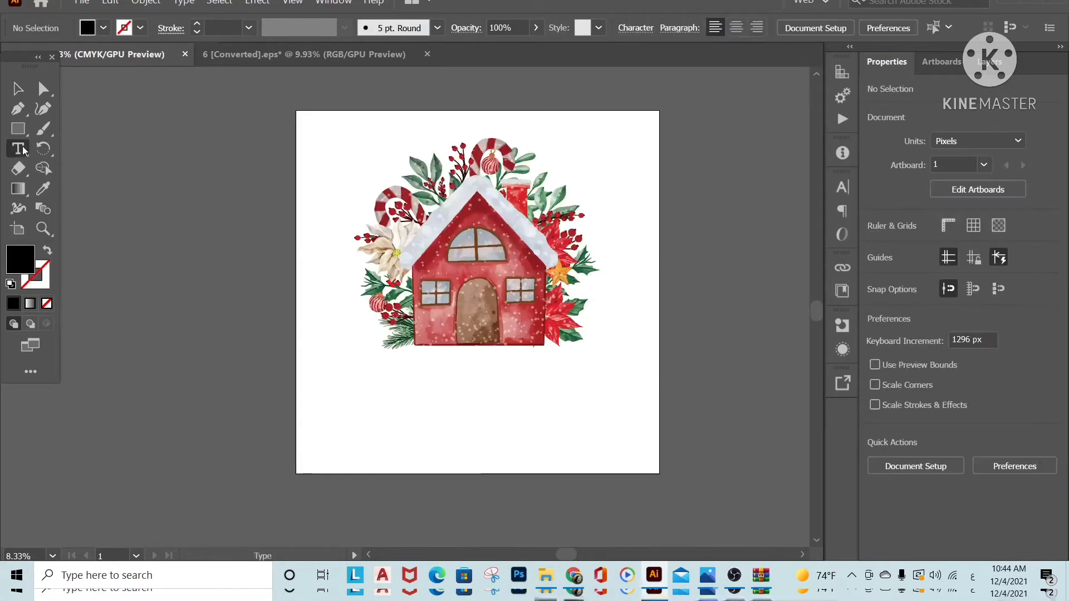
Add the text 2022 directly below the enlarged house with the Type tool
key("t")
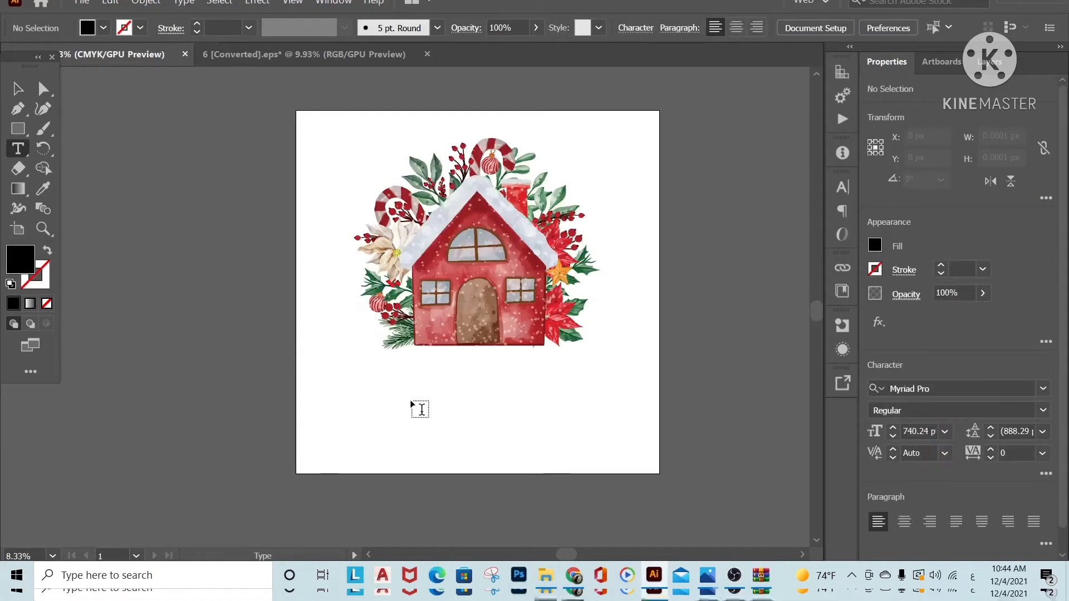
left_click(412, 403)
type("2")
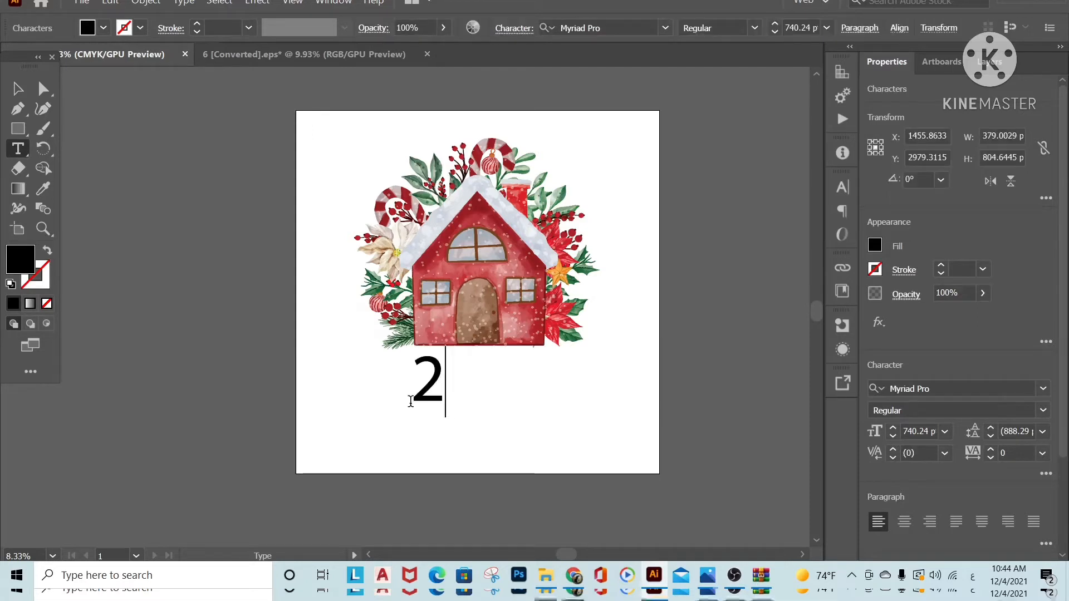
type("022")
left_click(24, 91)
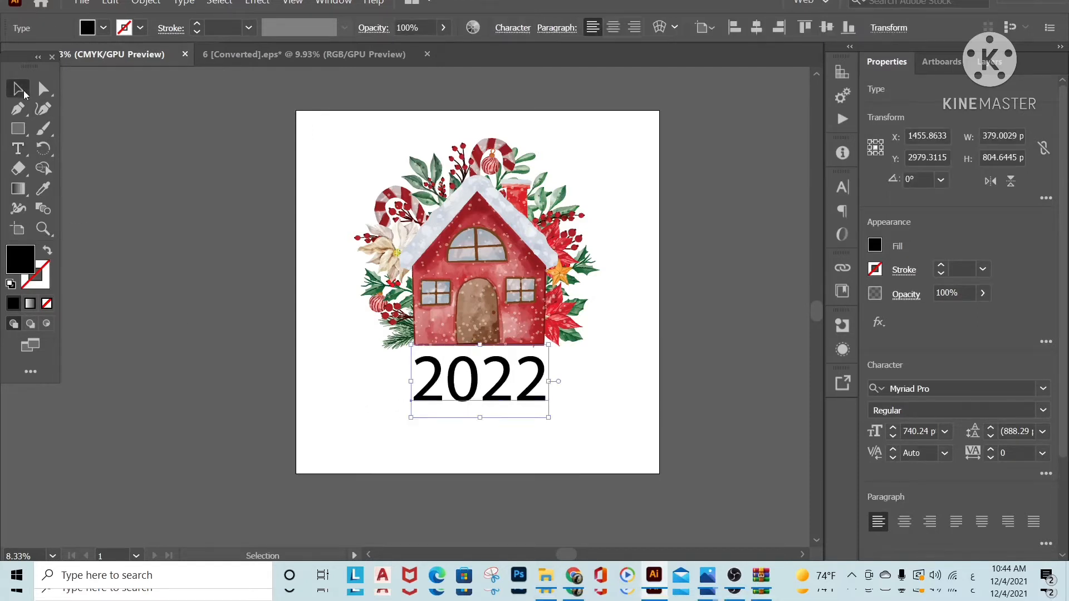
Set the 2022 text's font to Berlin Sans FB Demi Bold and its fill color to red
left_click(1043, 389)
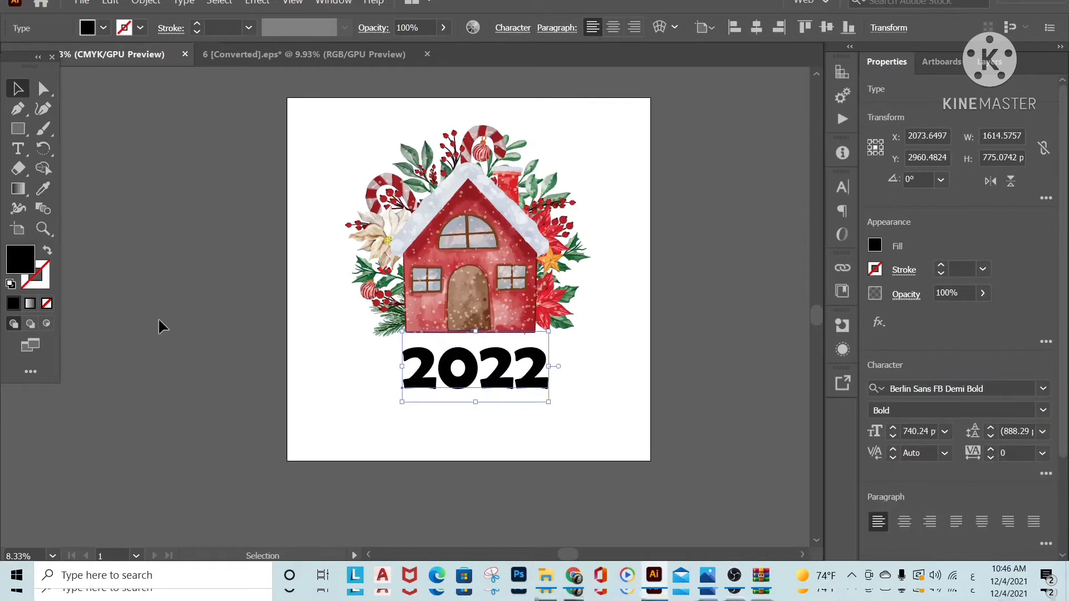
double_click(20, 267)
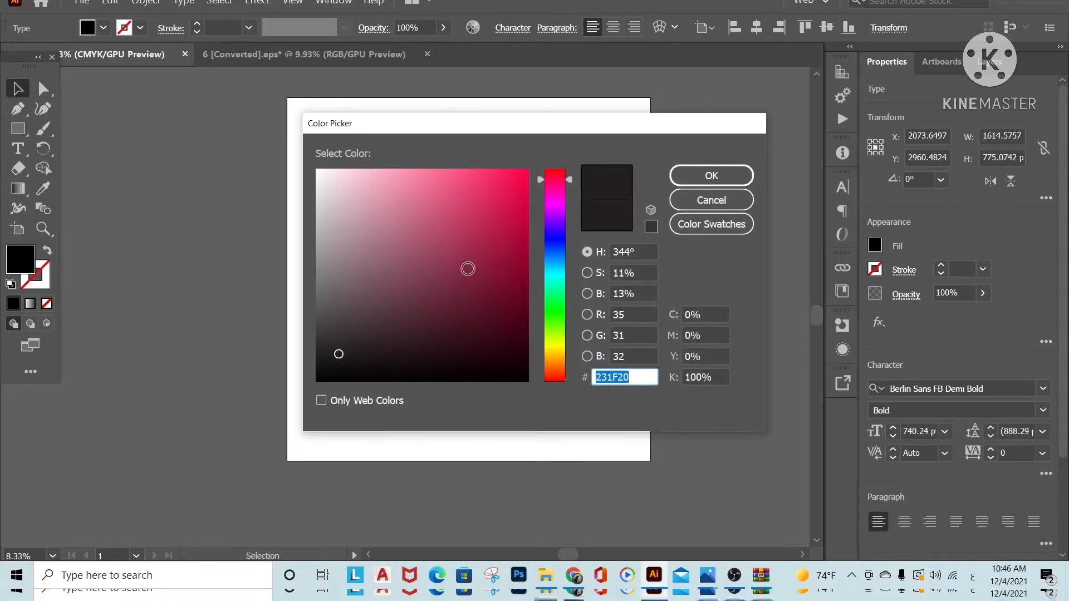
left_click(526, 188)
left_click(558, 377)
left_click(718, 179)
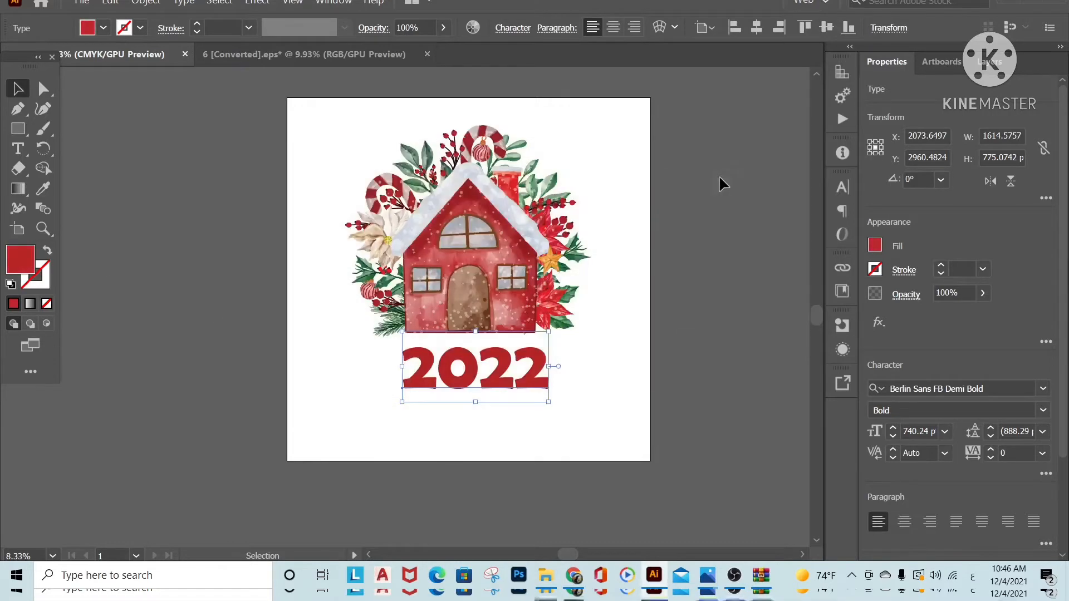
Select the 2022 text together with the house artwork and group them
left_click(148, 150)
left_click(532, 380)
left_click(535, 301, "shift")
key("ctrl+g")
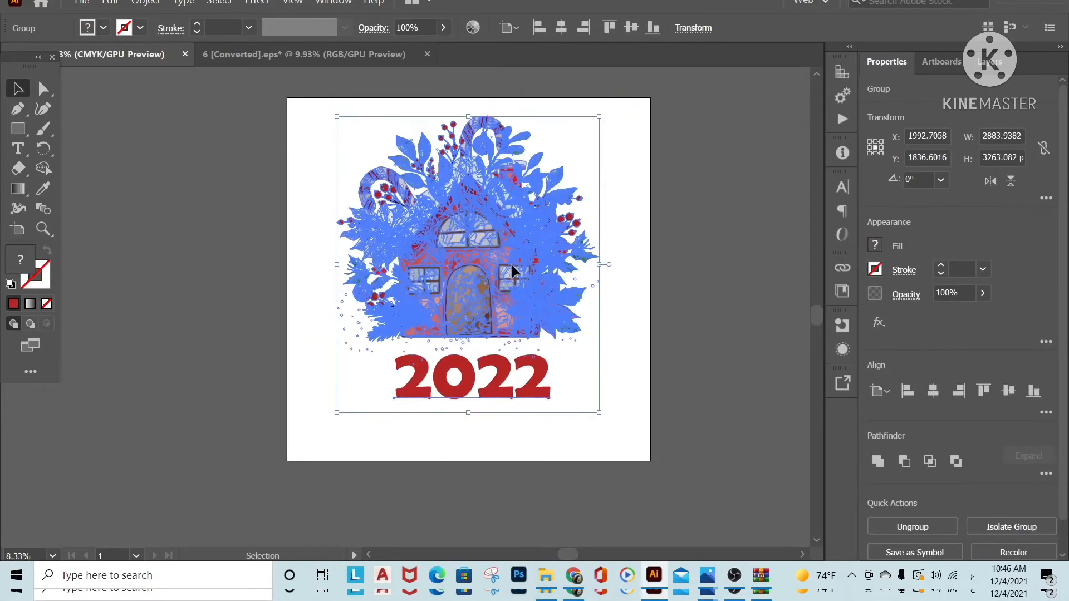
Export the design to the Downloads folder as a PNG named 2022, using artboards with the All option
left_click(213, 450)
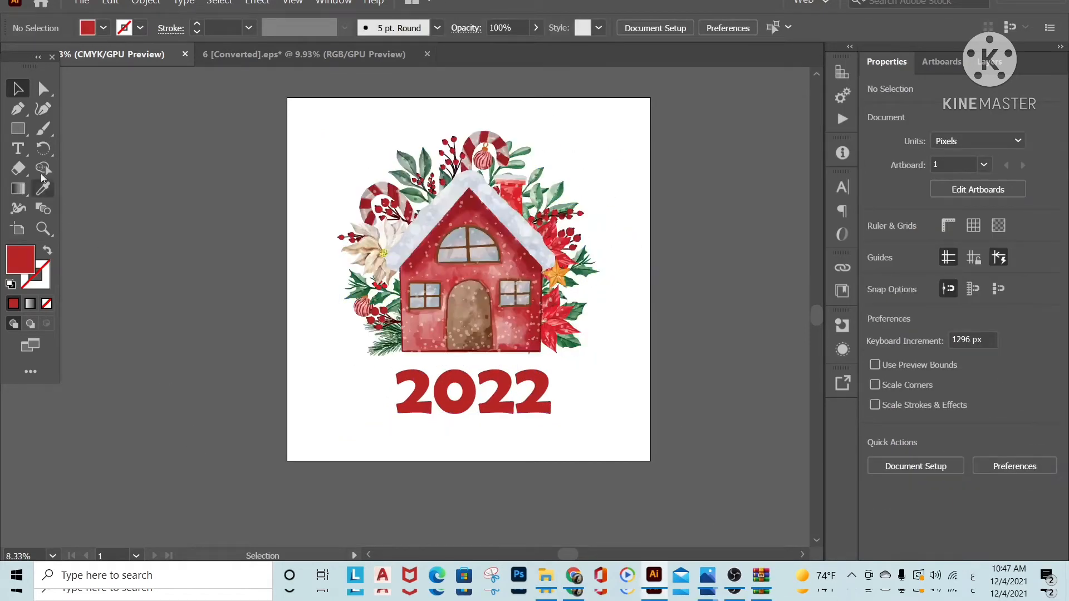
left_click(83, 2)
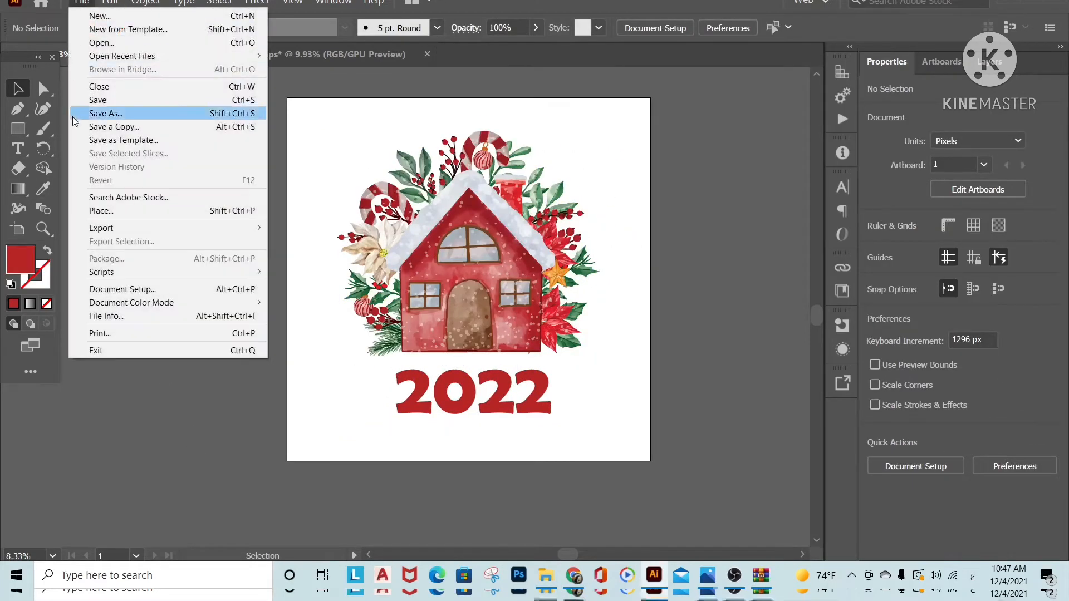
mouse_move(119, 227)
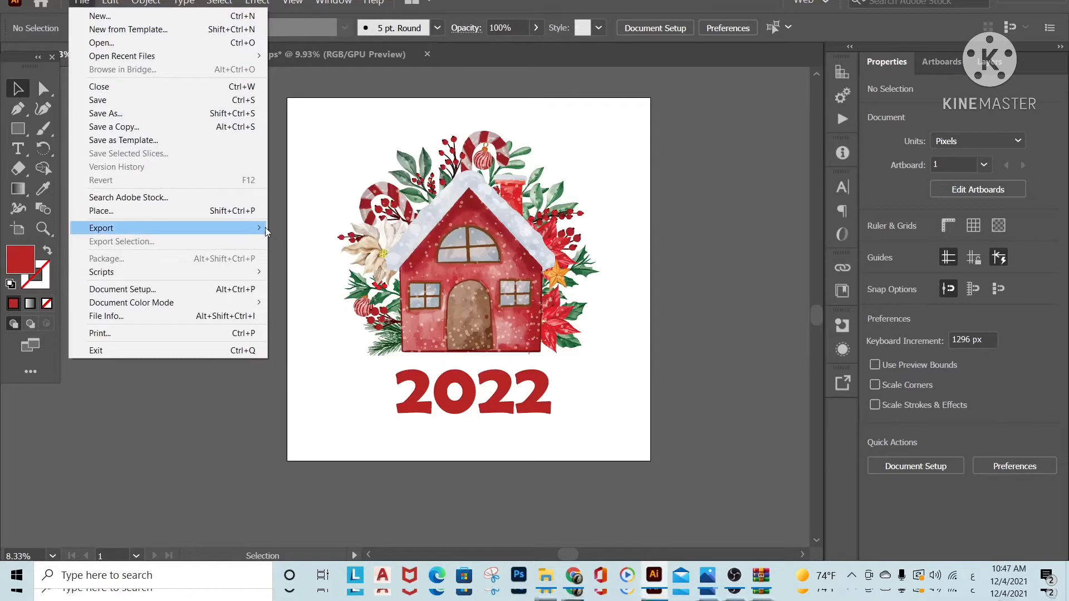
left_click(296, 242)
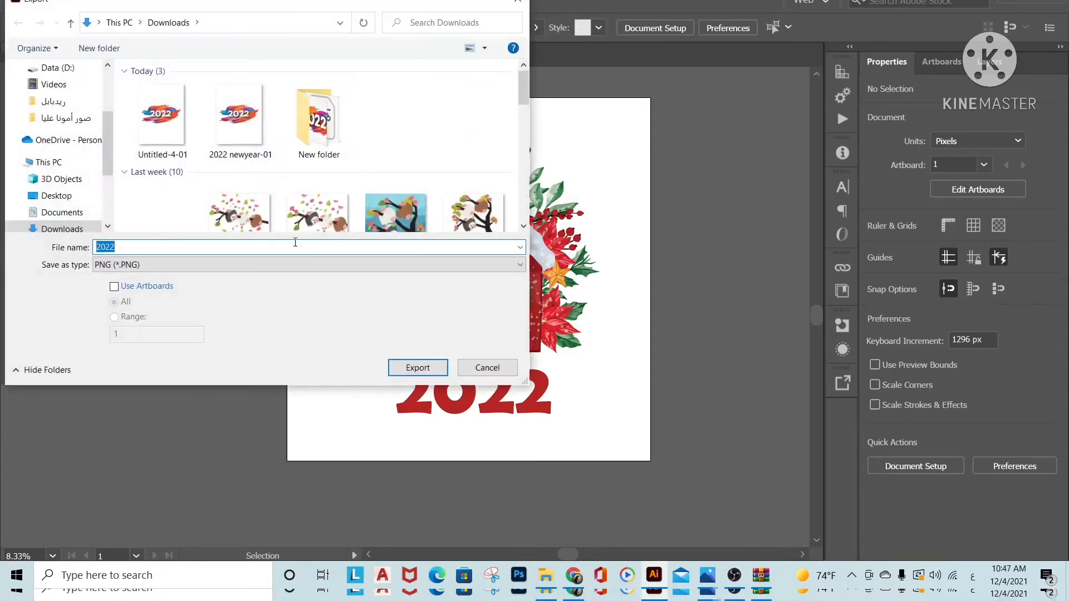
left_click(521, 265)
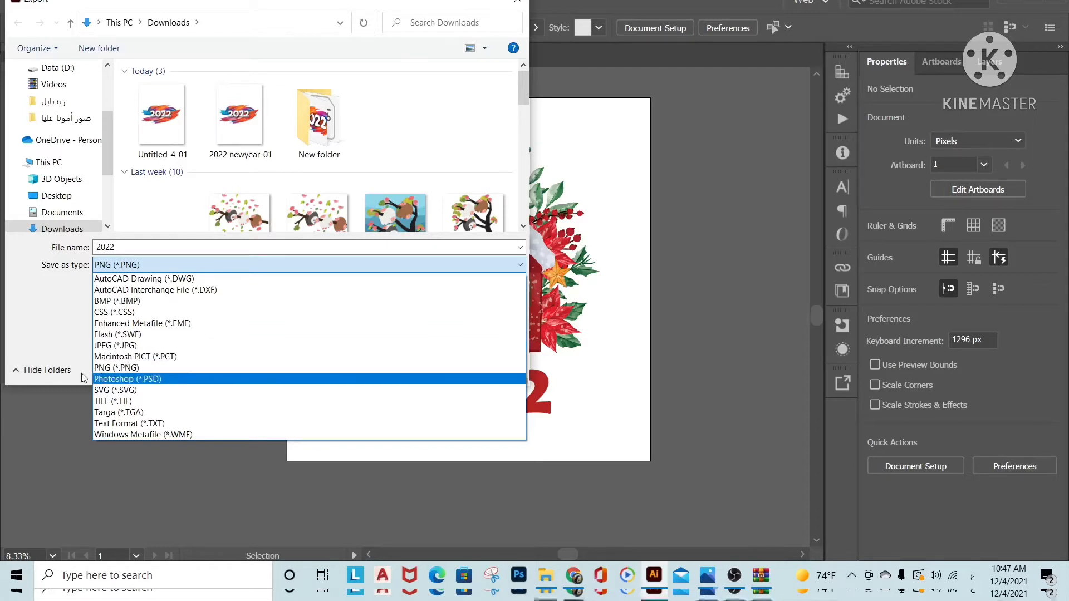
left_click(125, 369)
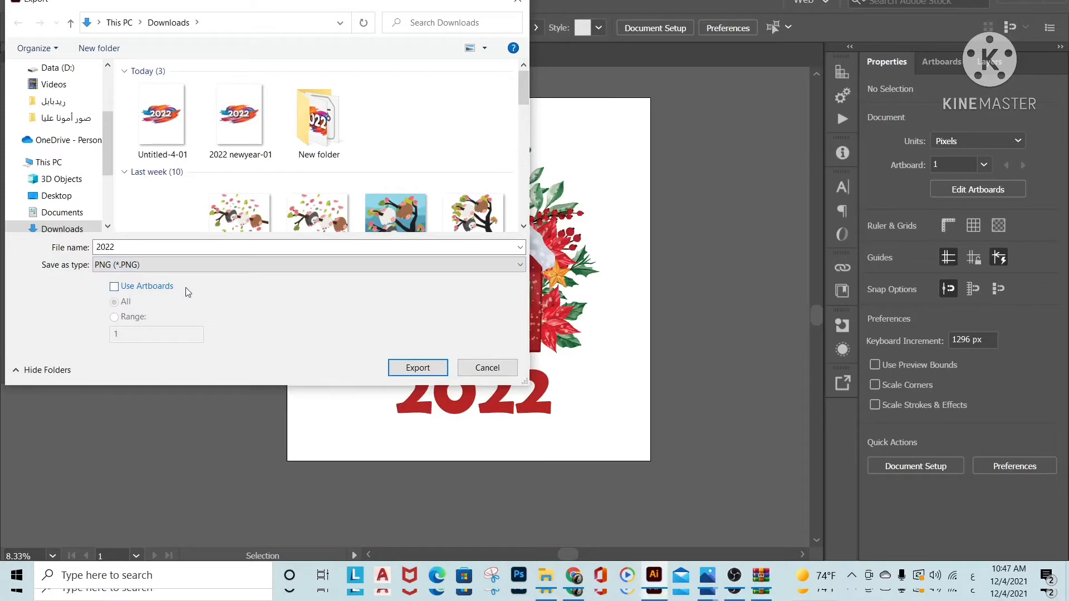
left_click(115, 287)
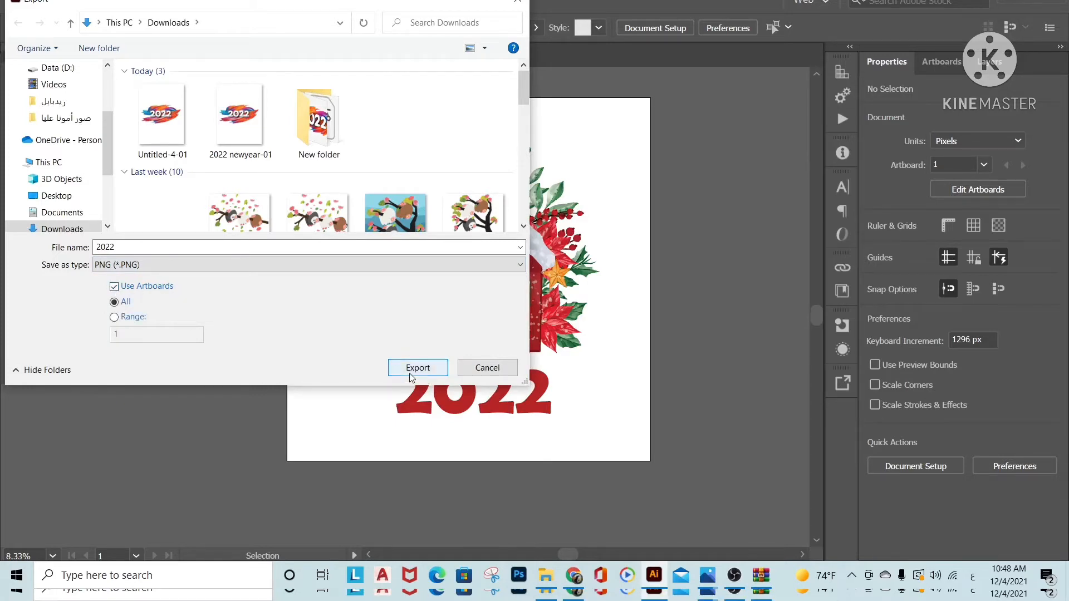
left_click(418, 368)
Set the PNG options to High (300 ppi) resolution and a transparent background, and finish the export
left_click(572, 274)
left_click(515, 335)
left_click(577, 392)
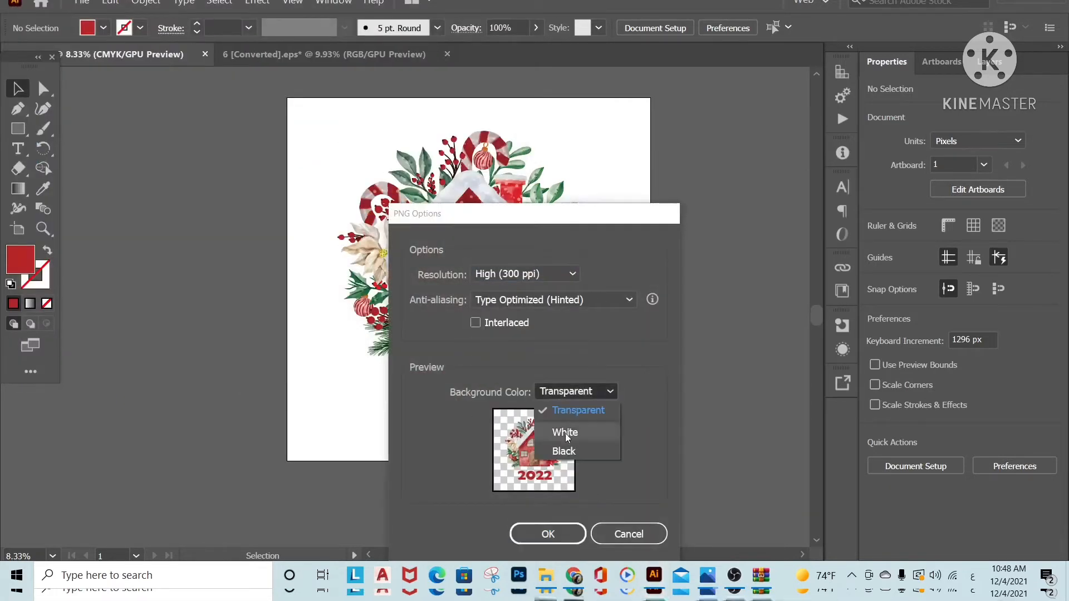
left_click(577, 410)
left_click(548, 534)
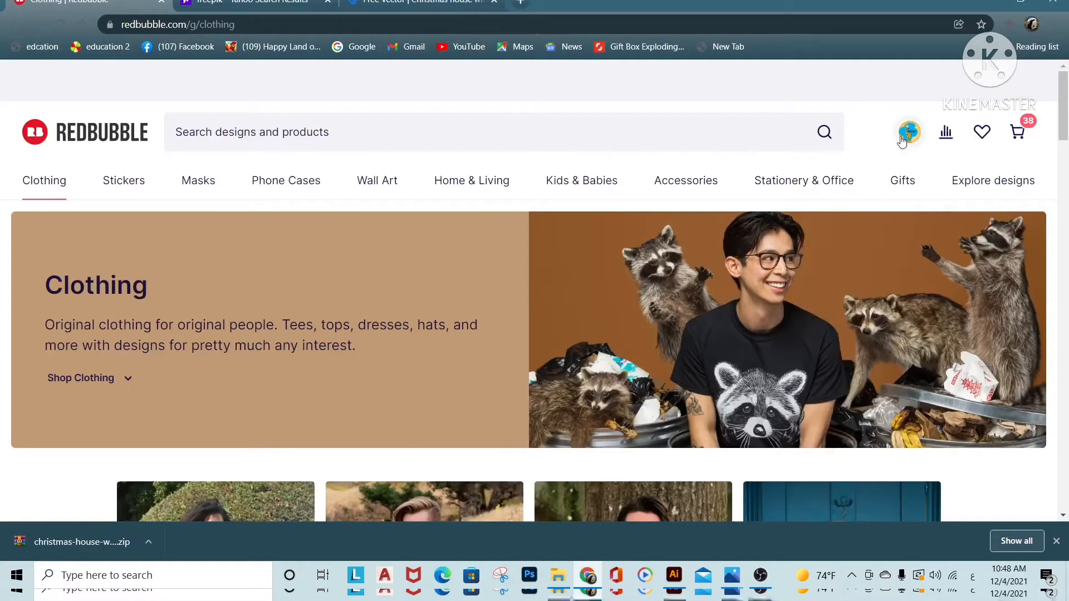
Switch to Redbubble in the browser and upload the exported 2022-01 image as a new work
left_click(912, 137)
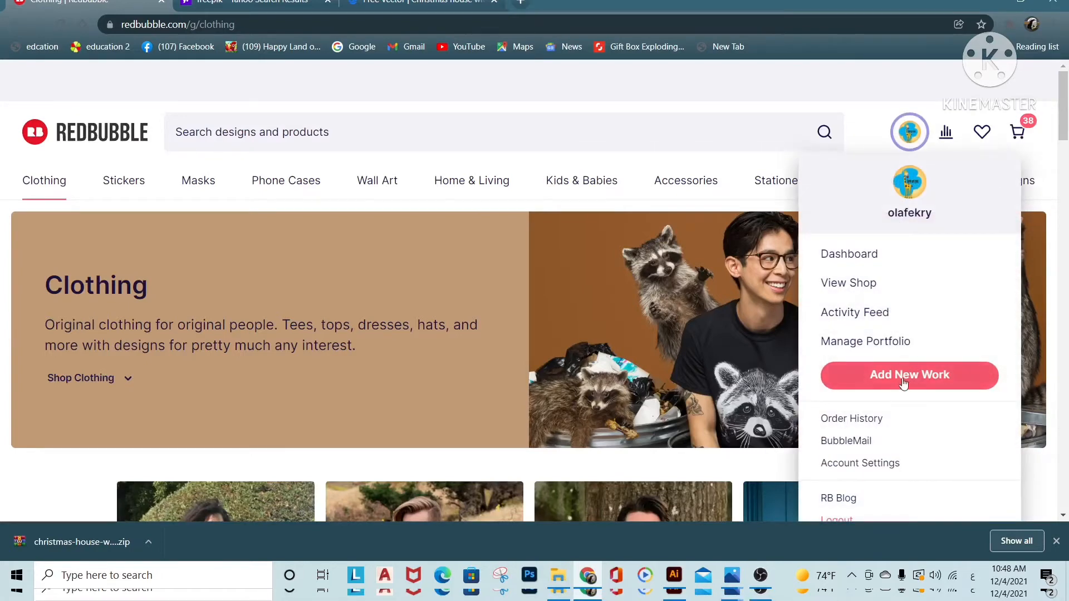
left_click(907, 381)
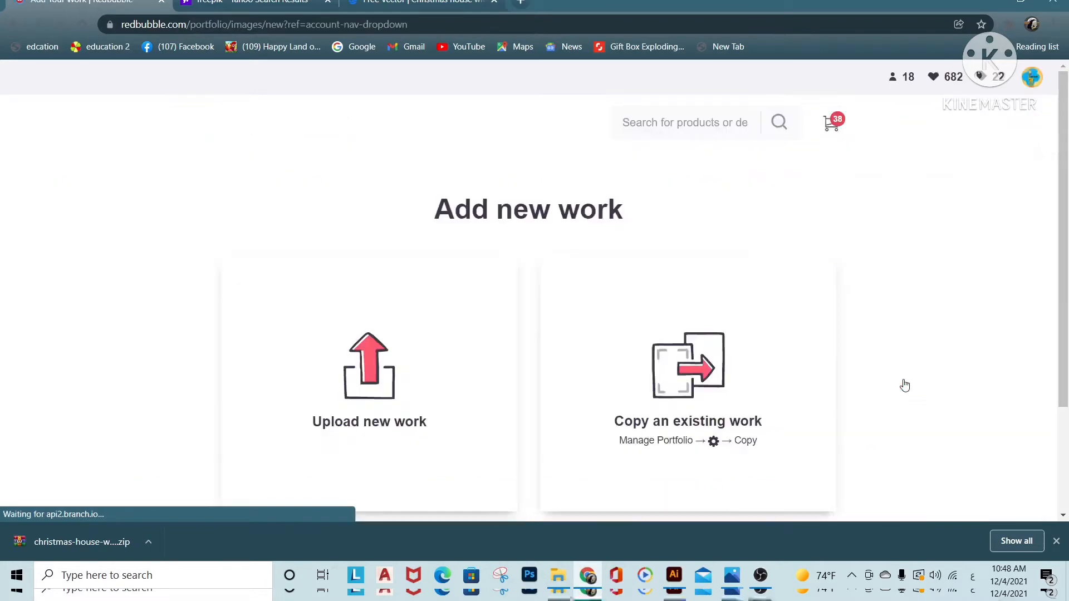
left_click(370, 386)
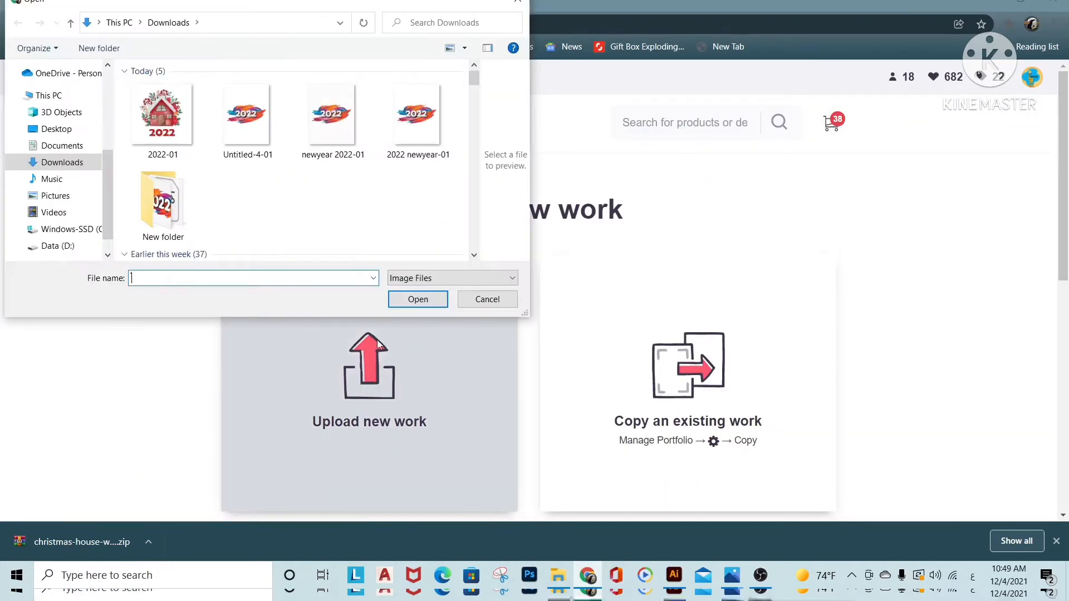
double_click(162, 120)
Look over the product previews and open the Standard Print Clothing product for editing
scroll(172, 121, "down", 1)
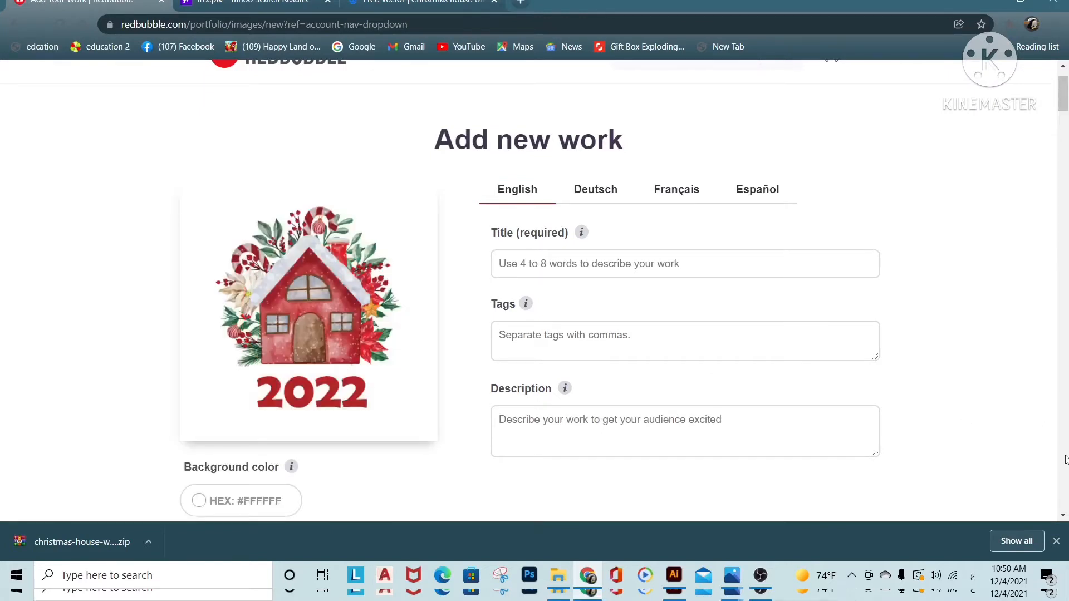
scroll(1065, 459, "down", 6)
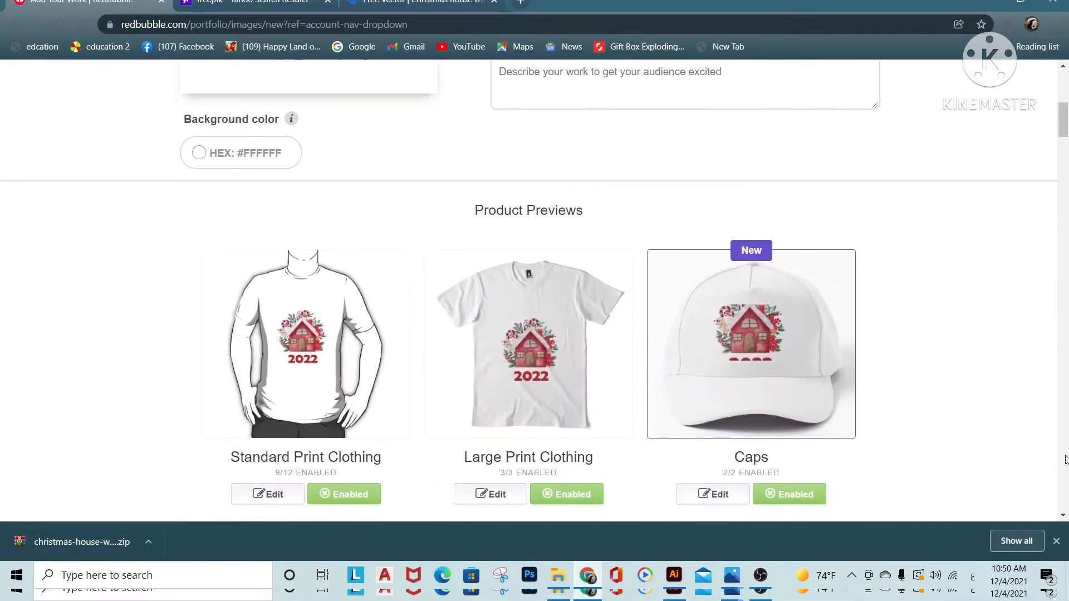
scroll(1065, 459, "down", 4)
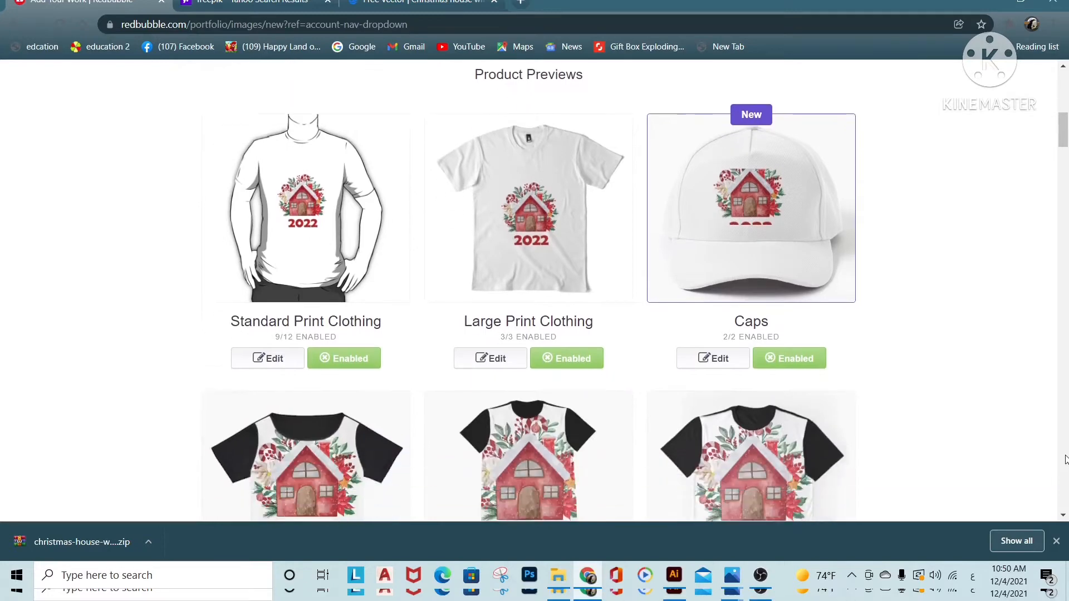
scroll(1066, 459, "down", 2)
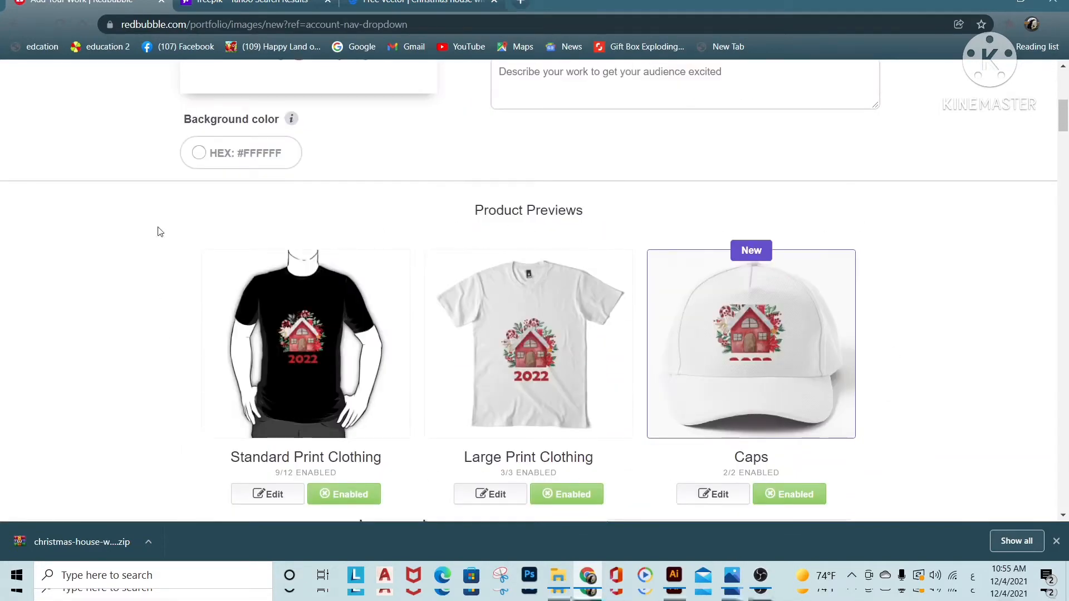
left_click(269, 494)
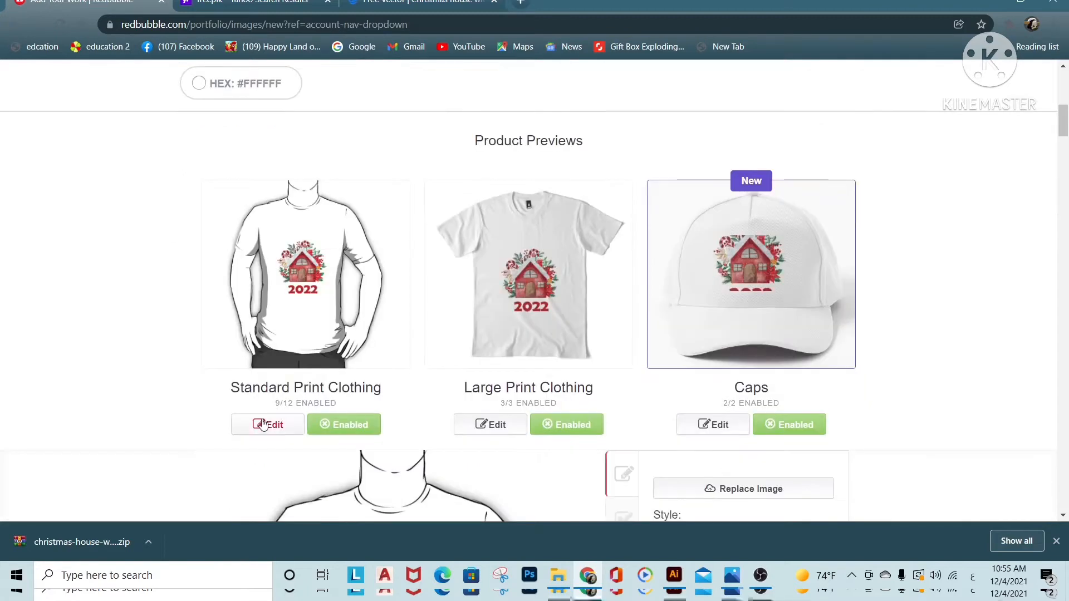
Disable the Standard Print Clothing product, enable it again, and check how many of its styles are enabled
left_click(350, 430)
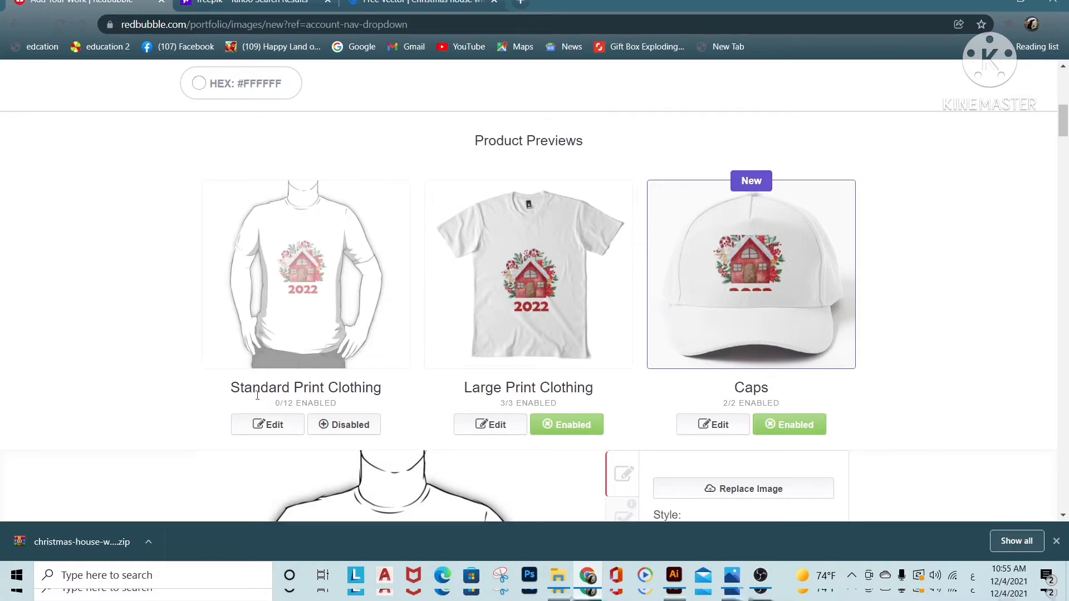
left_click(347, 434)
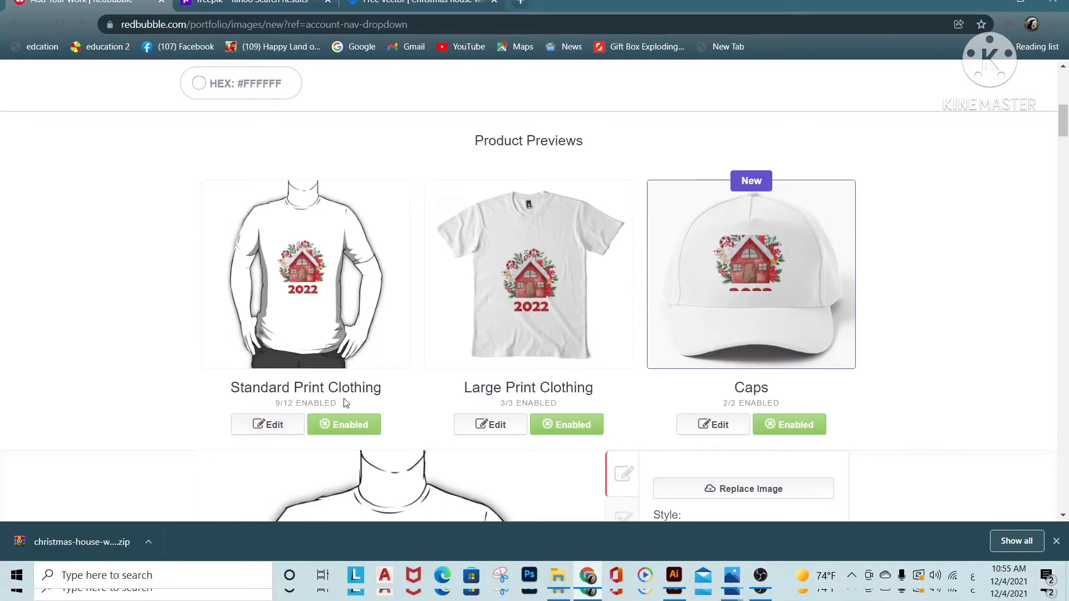
left_click_drag(341, 403, 276, 404)
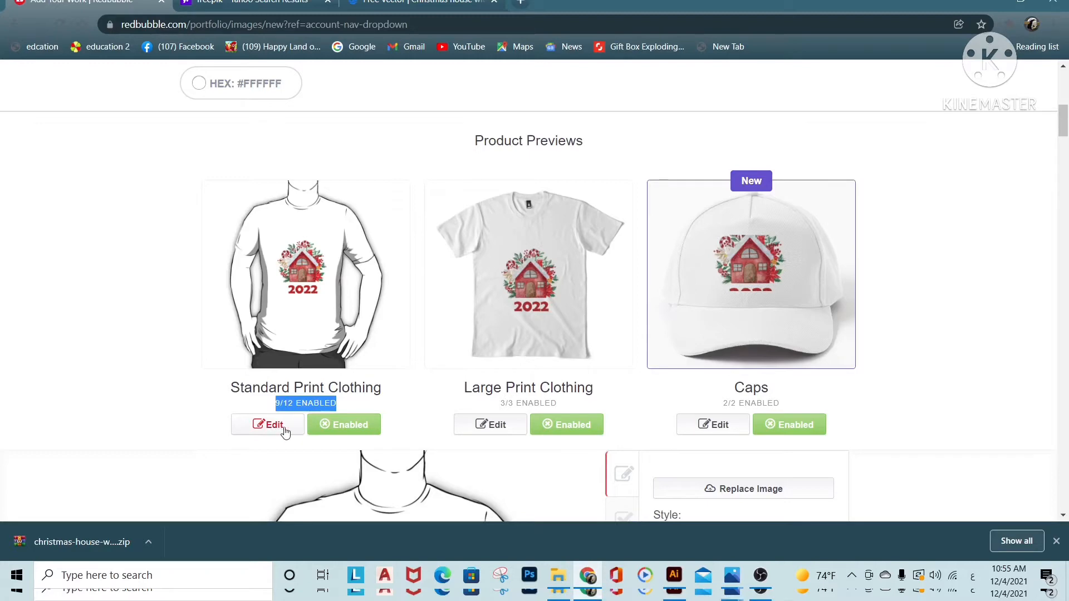
Close and reopen the Standard Print Clothing editor, and check its image replacement option without choosing a file
left_click(259, 428)
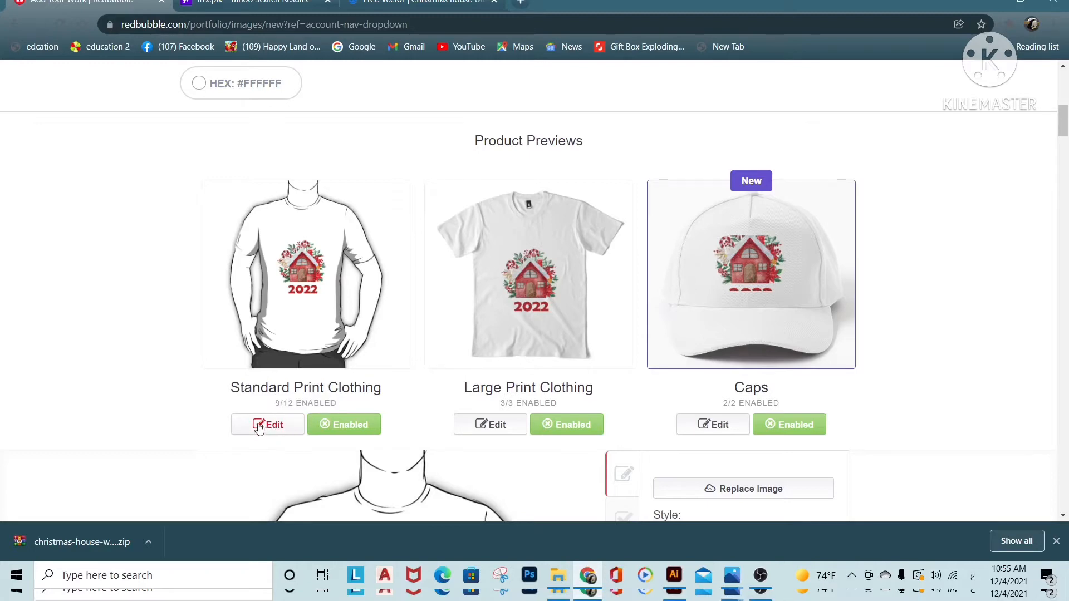
left_click(261, 429)
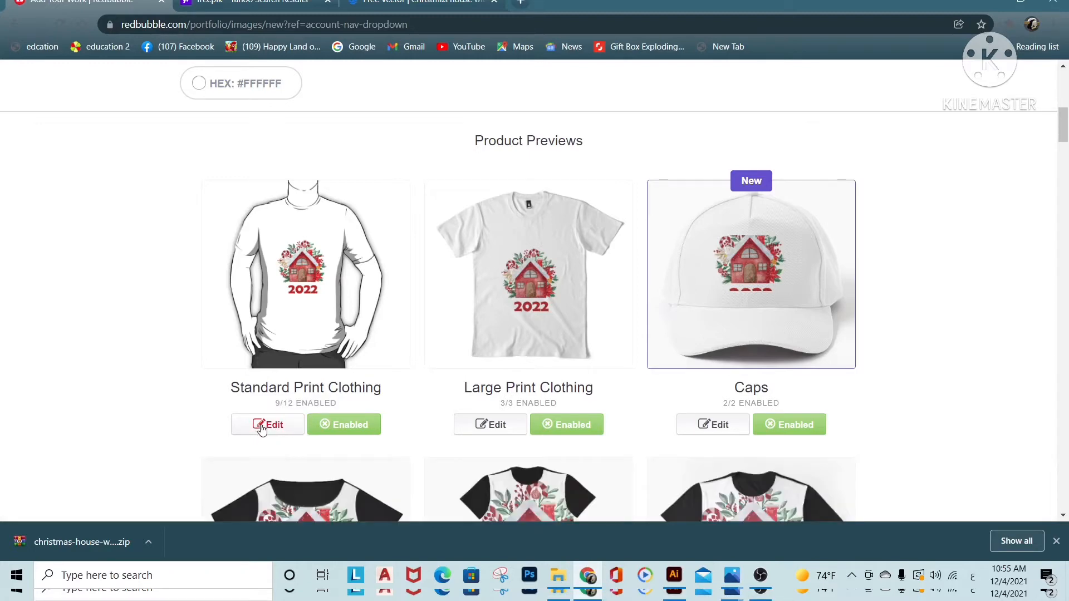
left_click(262, 428)
scroll(595, 420, "down", 3)
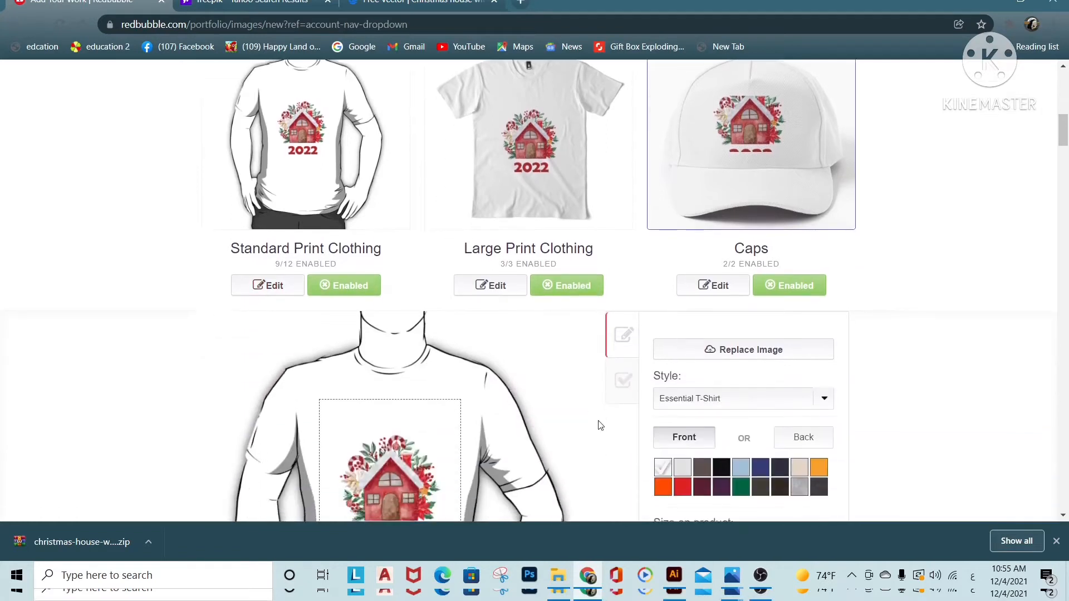
scroll(601, 425, "down", 3)
scroll(601, 425, "down", 1)
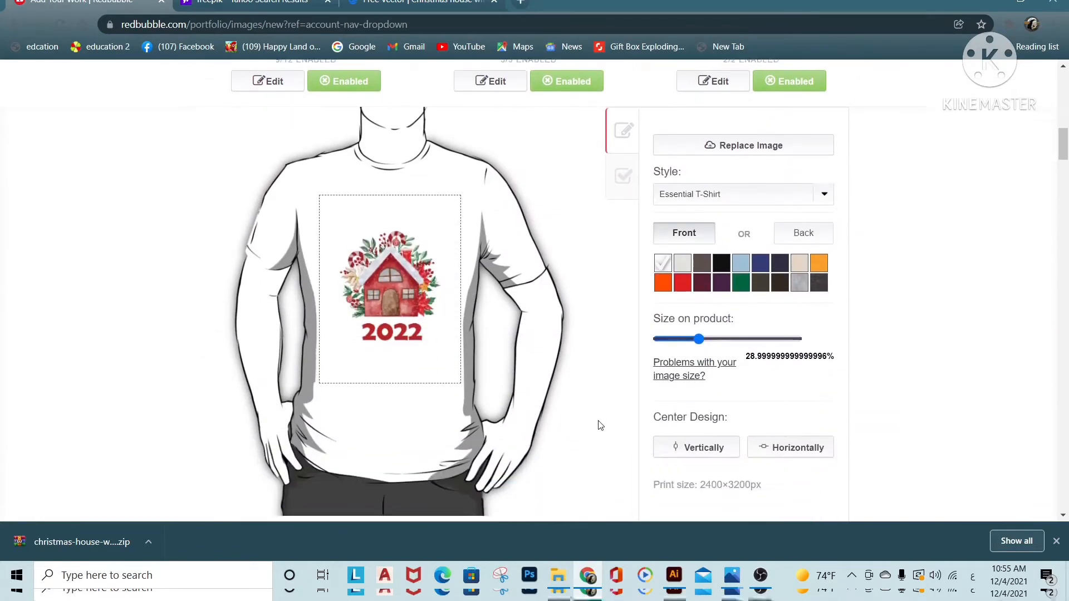
scroll(600, 425, "down", 1)
scroll(601, 425, "up", 1)
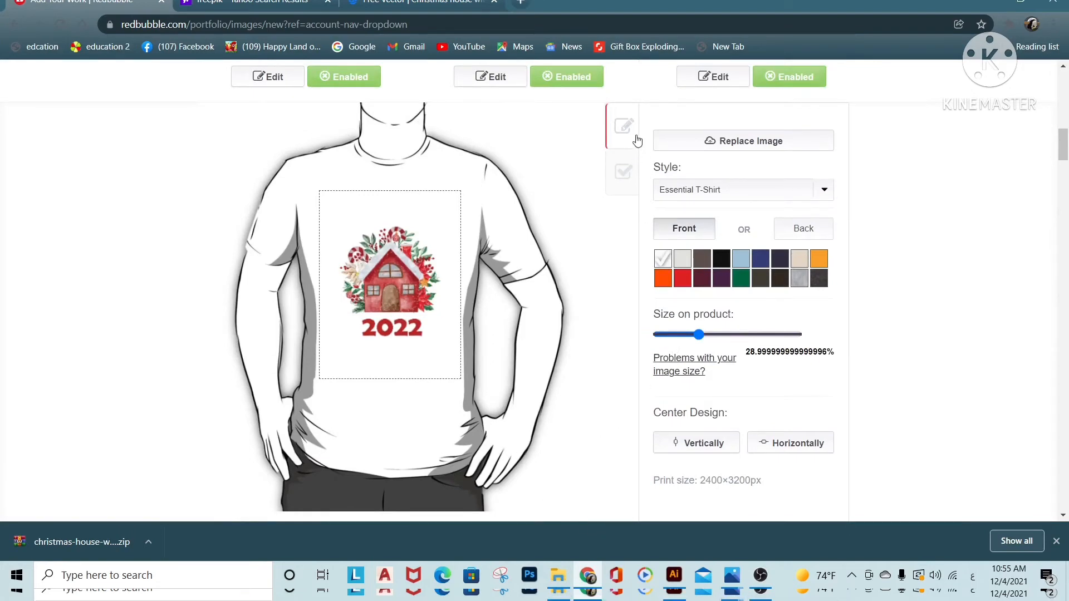
left_click(743, 144)
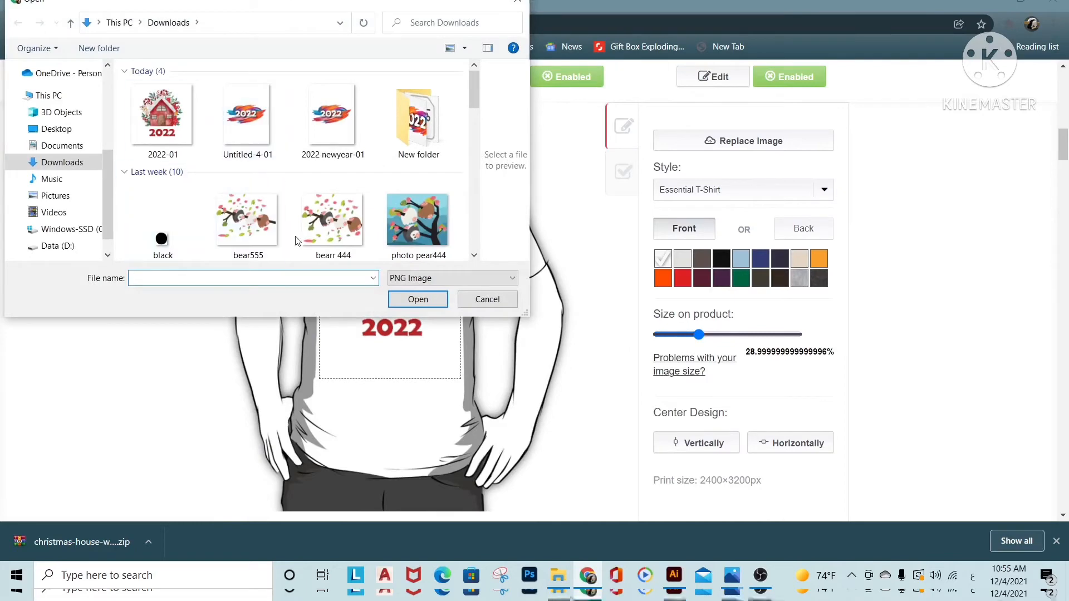
left_click(484, 300)
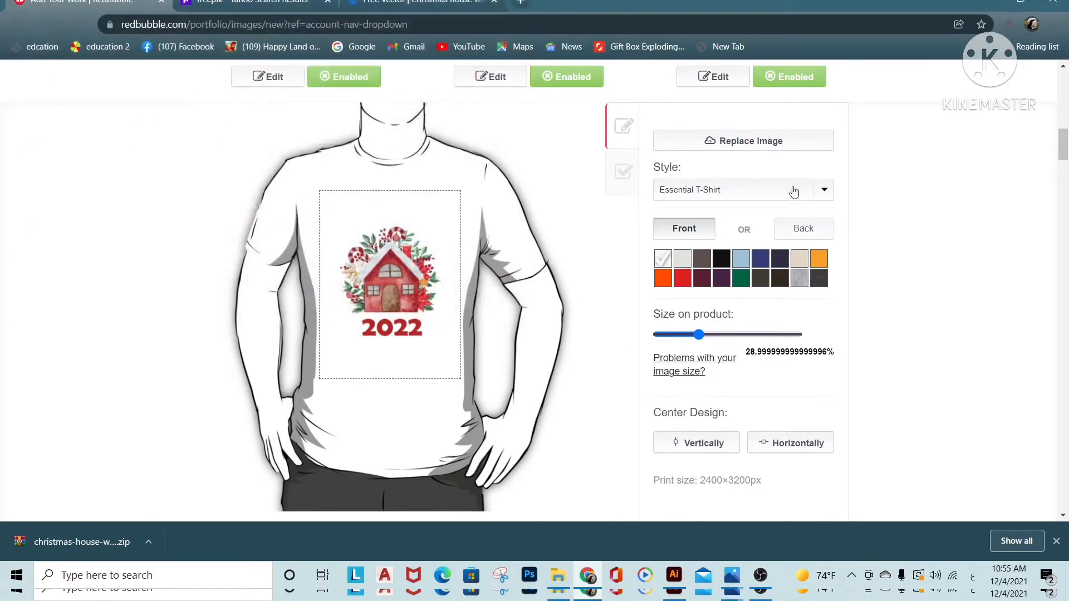
Preview the design on the Tank Top, Fitted T-Shirt, V-Neck and Hoodie (Zipper) styles of Standard Print Clothing
left_click(825, 191)
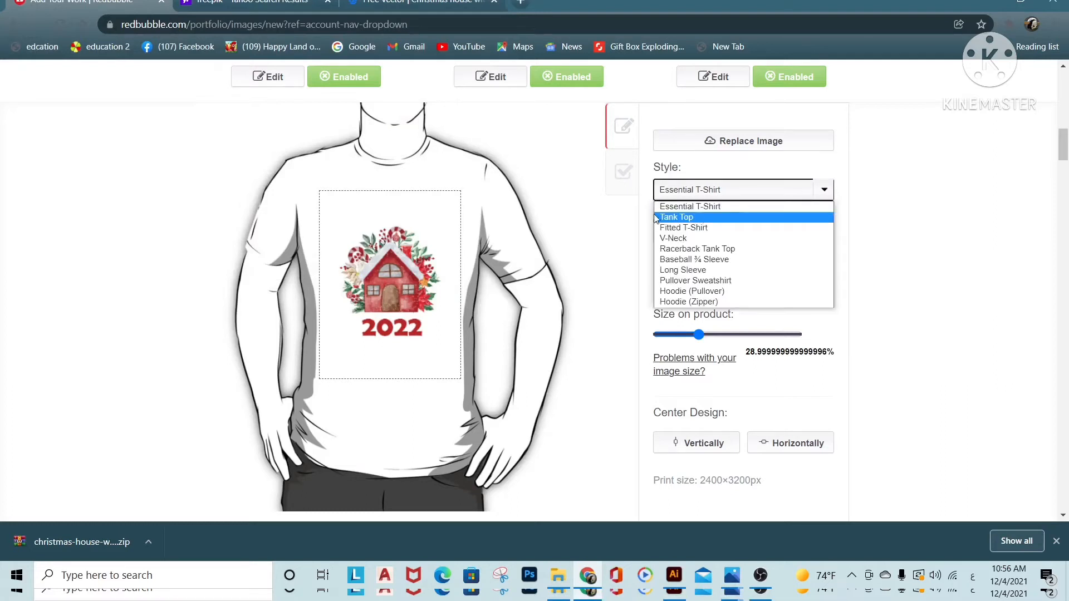
left_click(690, 217)
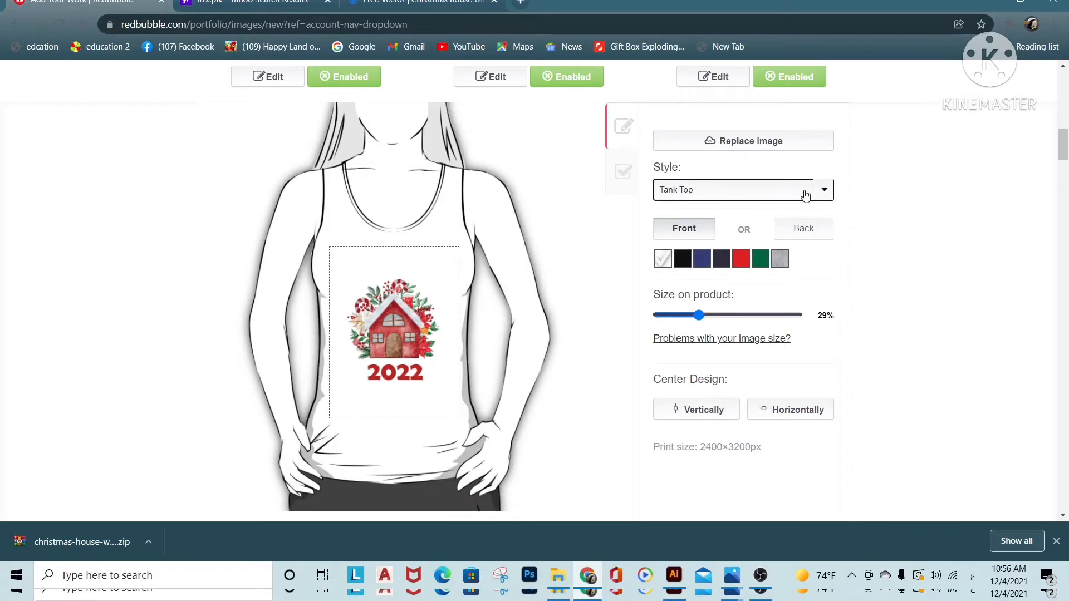
left_click(825, 193)
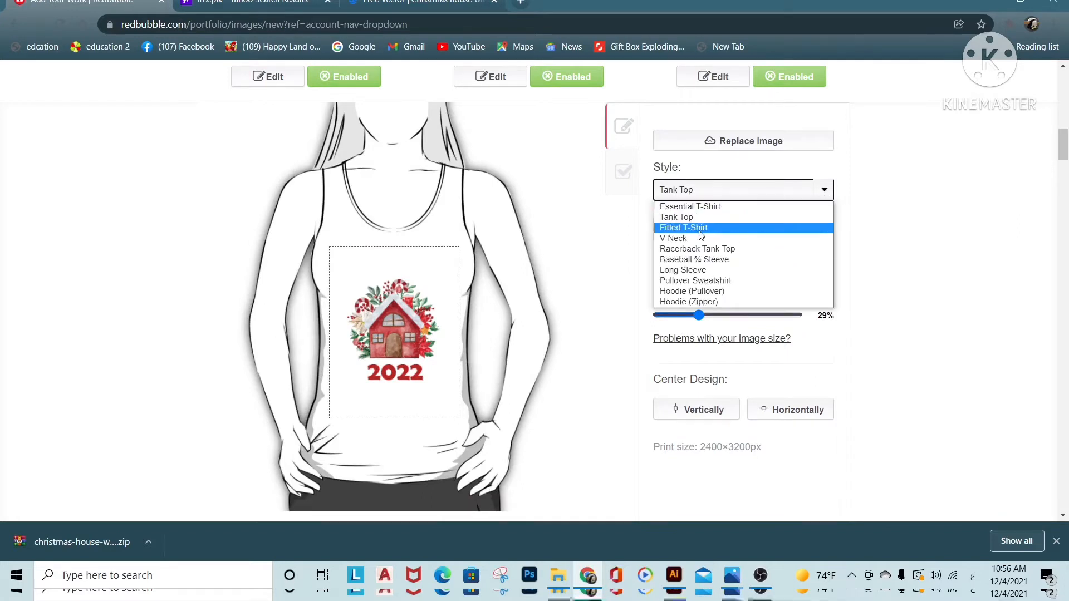
left_click(700, 229)
left_click(825, 189)
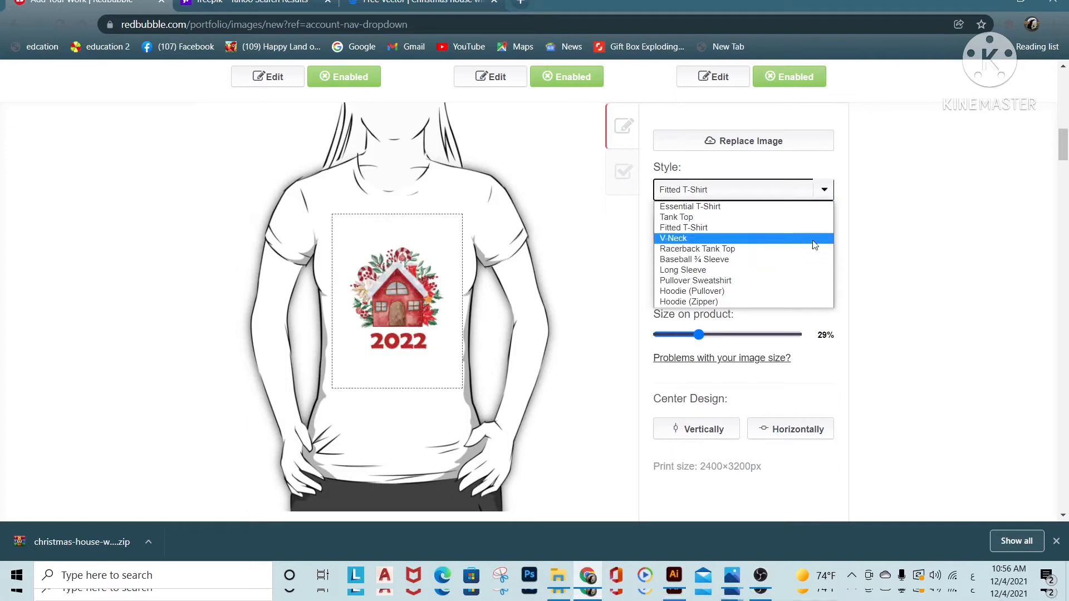
left_click(815, 239)
left_click(826, 190)
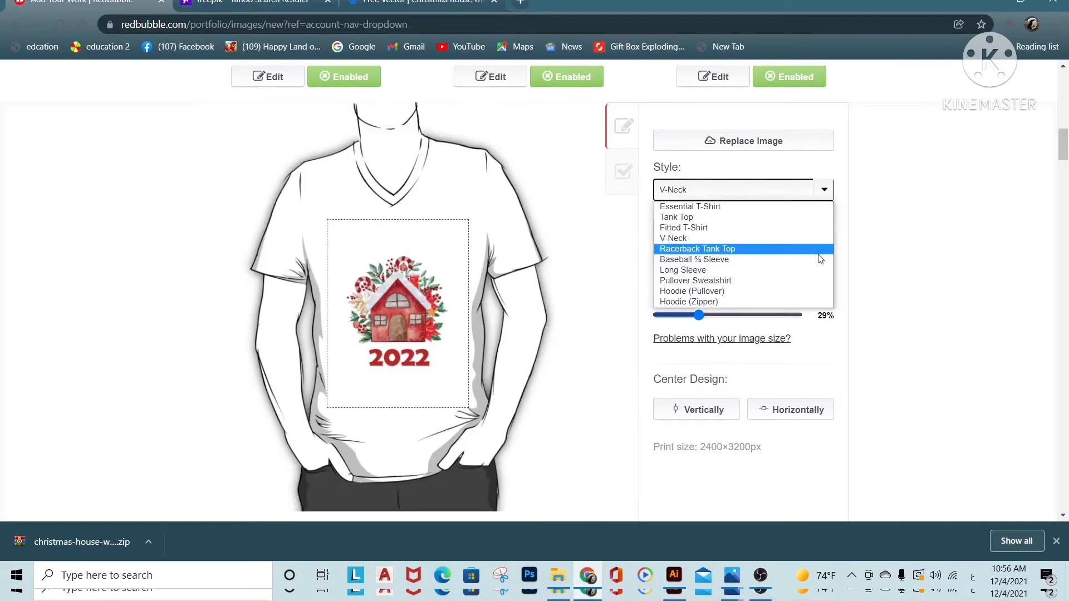
left_click(806, 300)
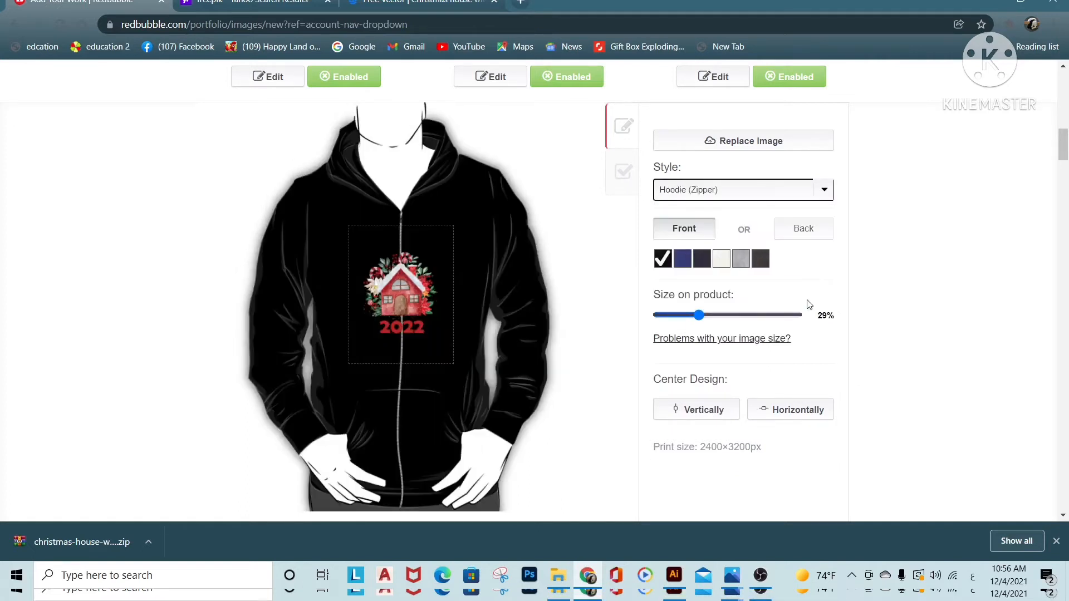
Set the Standard Print Clothing style to Essential T-Shirt and its shirt color to white
left_click(785, 214)
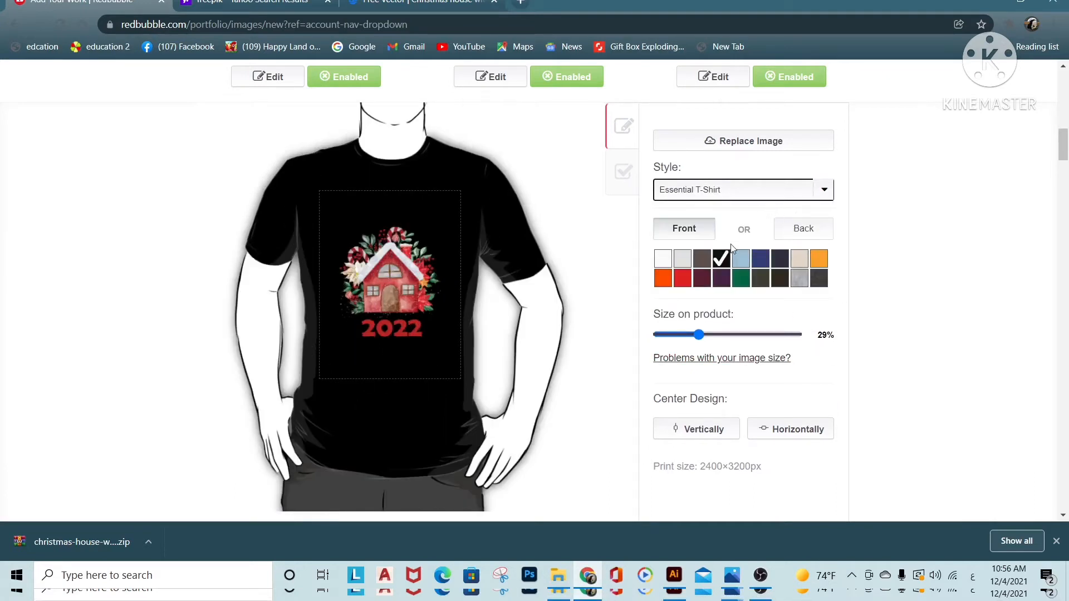
left_click(662, 262)
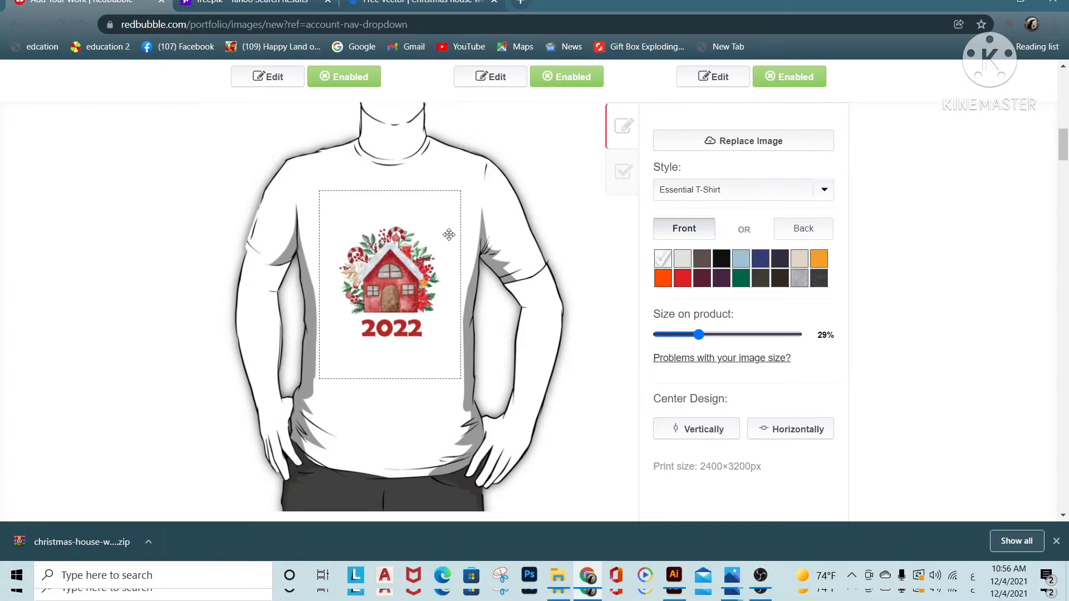
Preview the design on the Tank Top, Fitted T-Shirt and V-Neck styles with their available colors
left_click(826, 192)
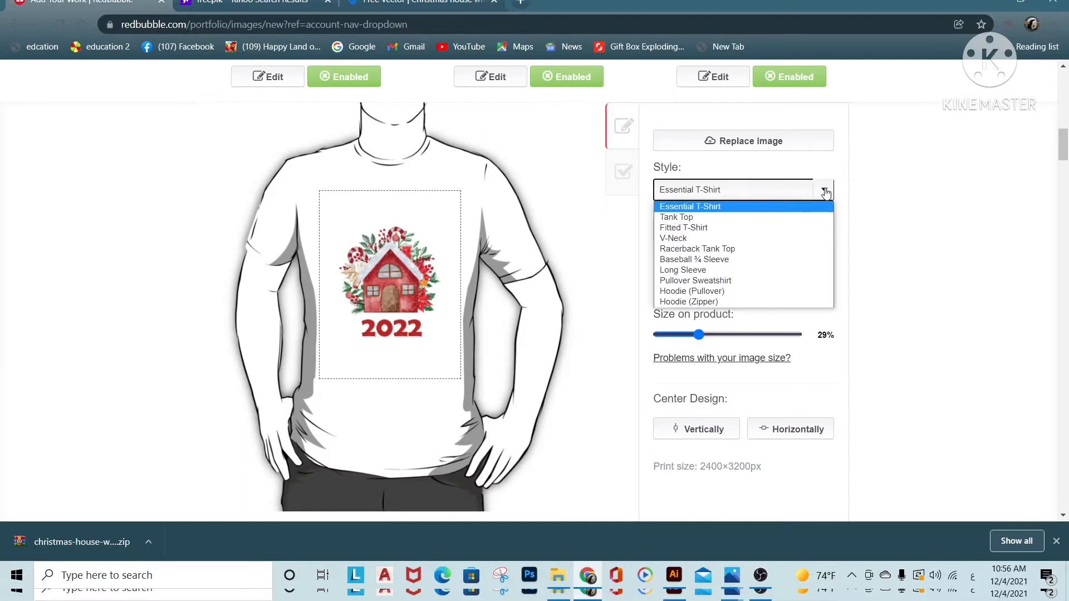
left_click(690, 217)
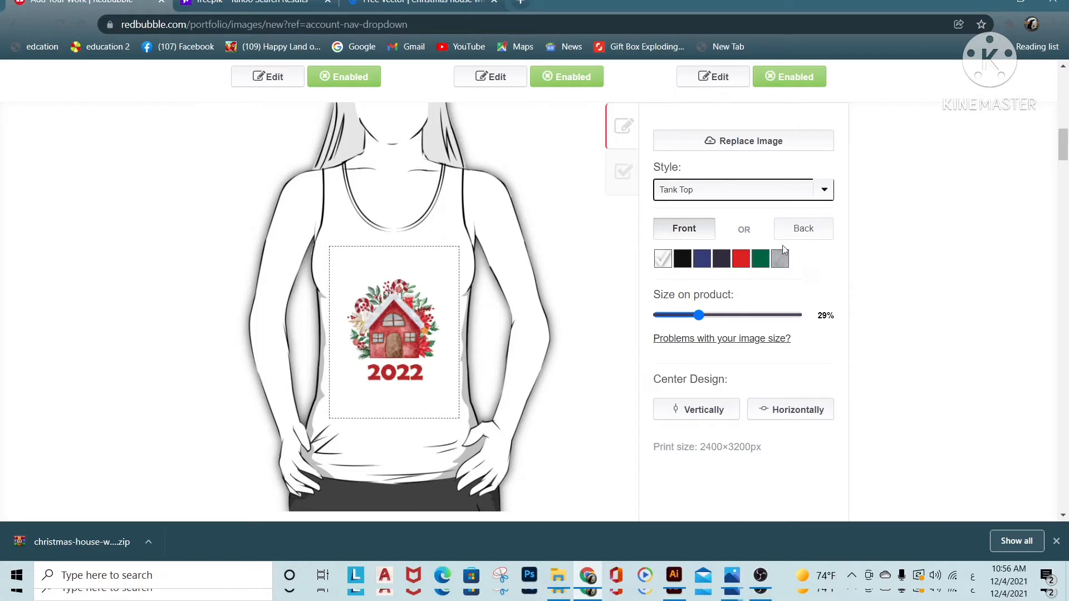
left_click(826, 192)
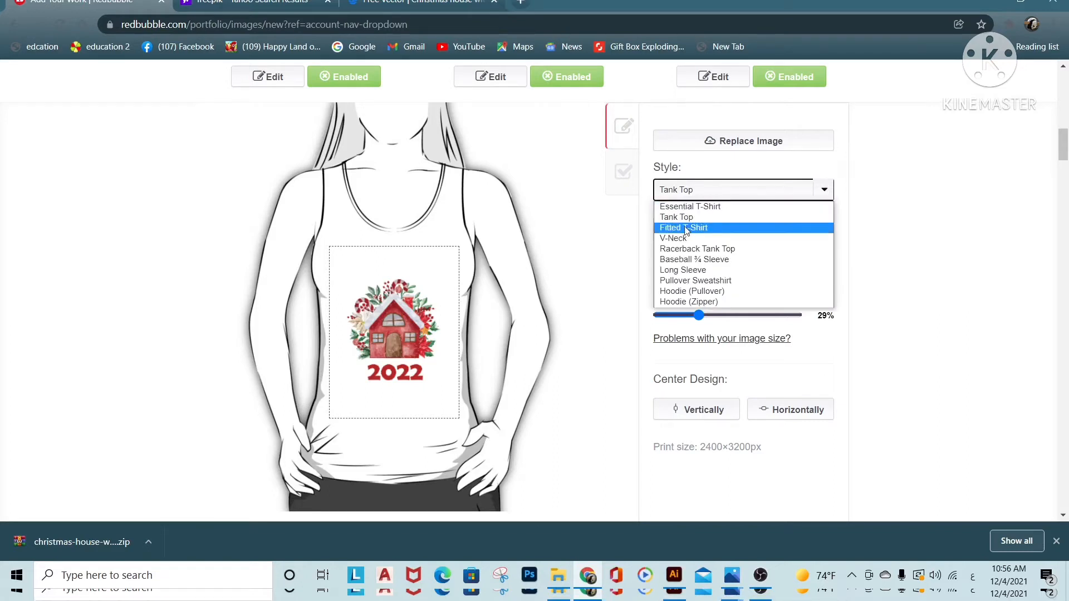
left_click(719, 227)
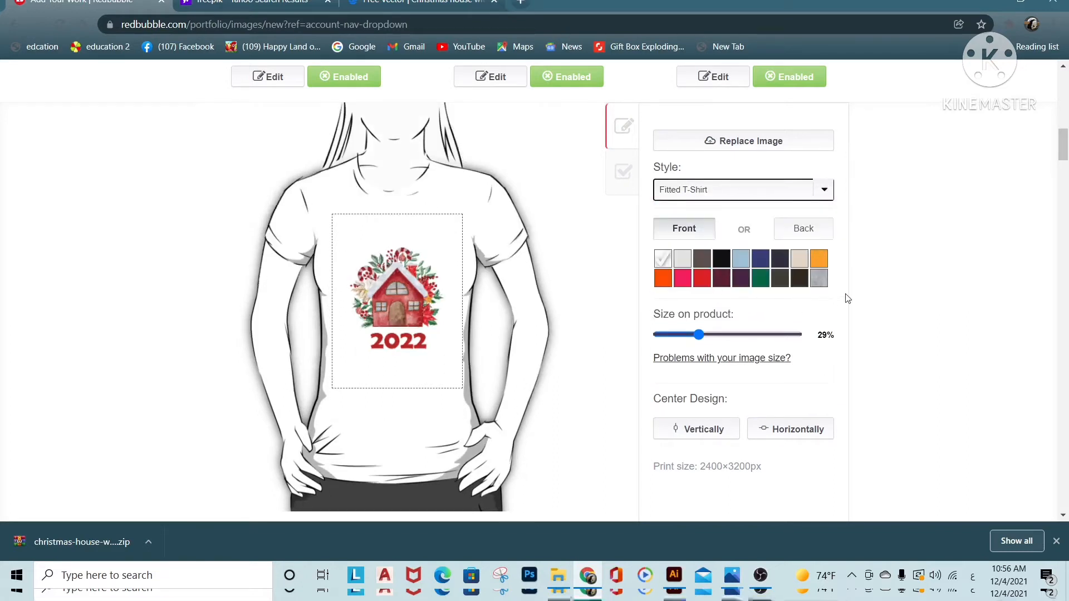
left_click(824, 190)
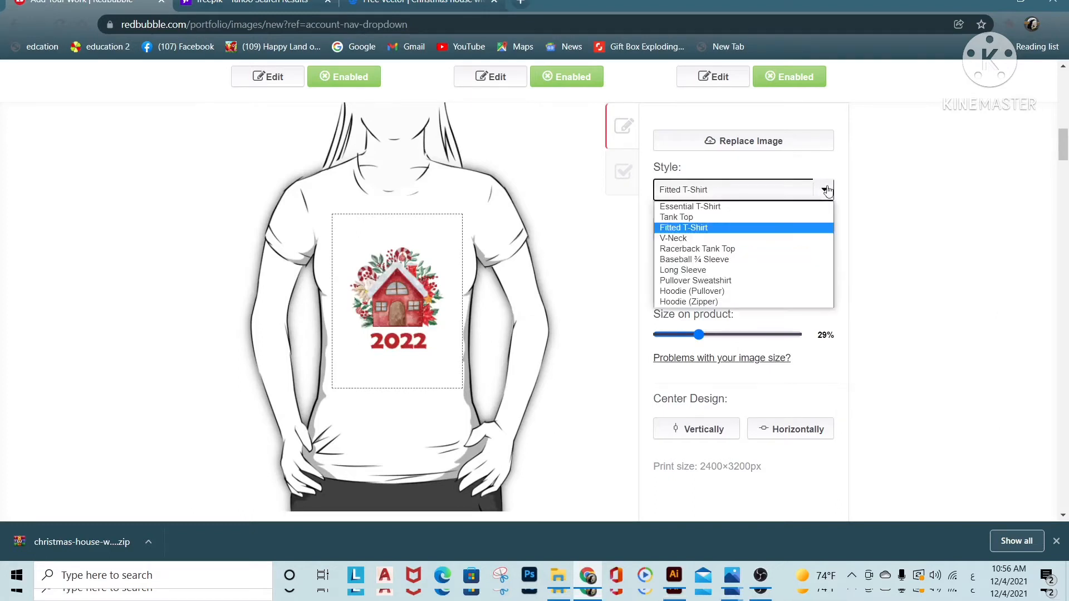
left_click(819, 242)
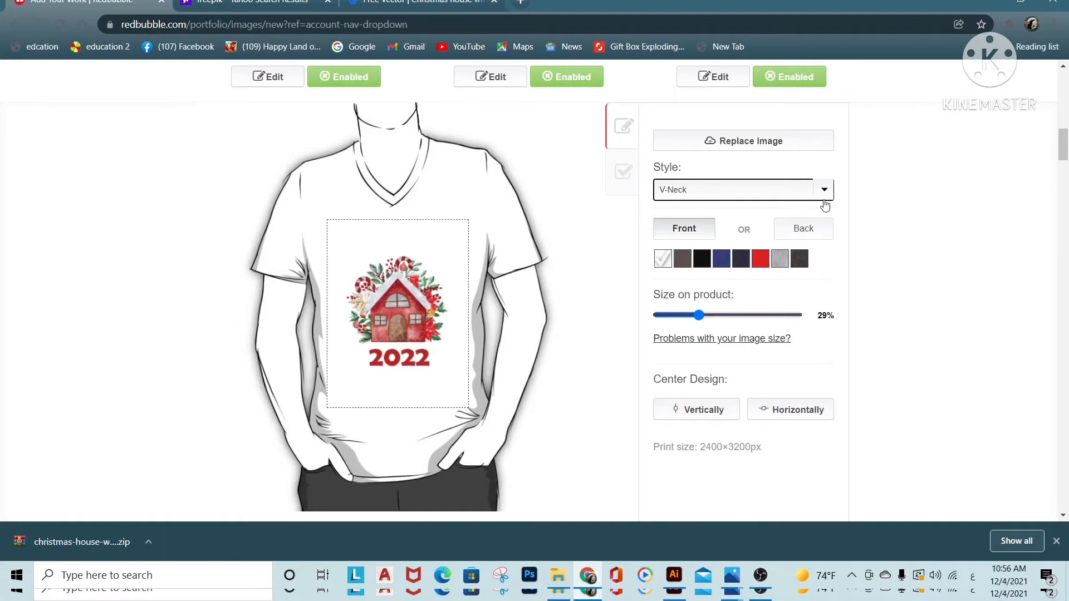
Preview the Baseball ¾ Sleeve style with teal, navy, red, blue and dark gray sleeves, and with a black body and white sleeves
key("Down")
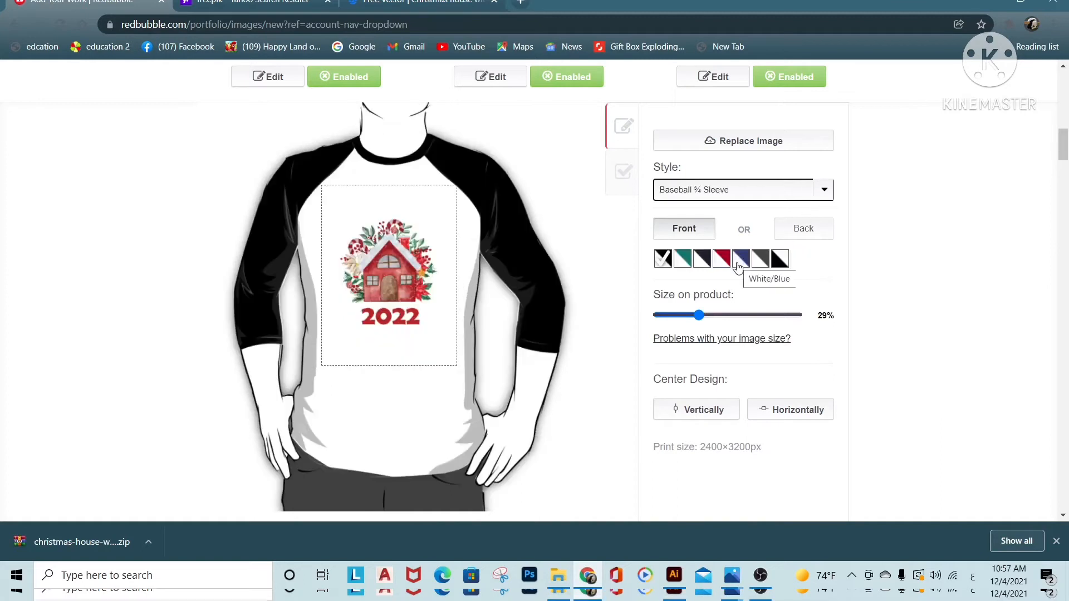
left_click(689, 269)
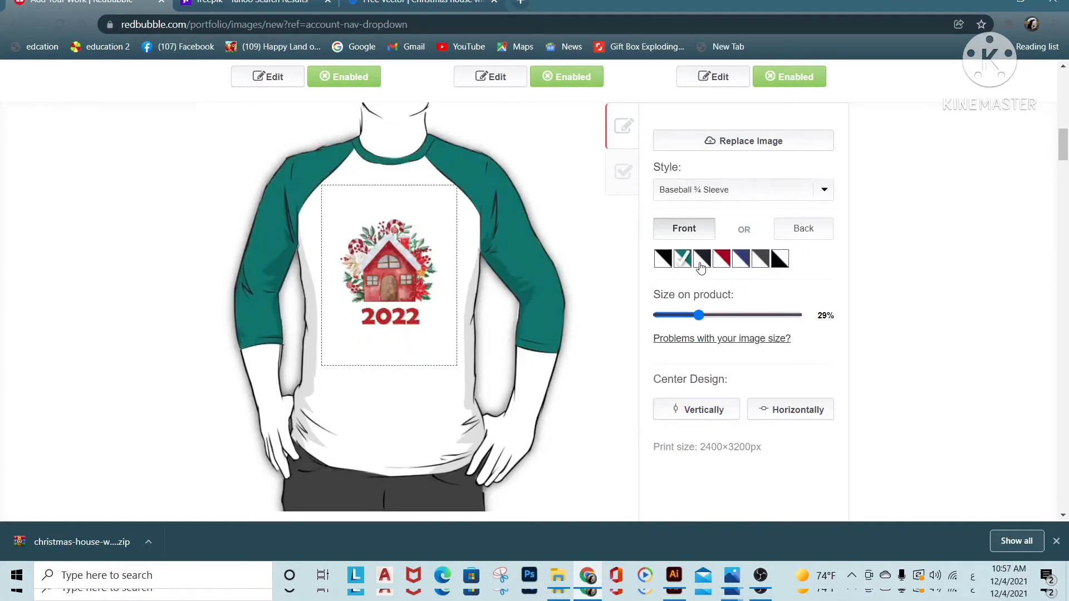
left_click(701, 268)
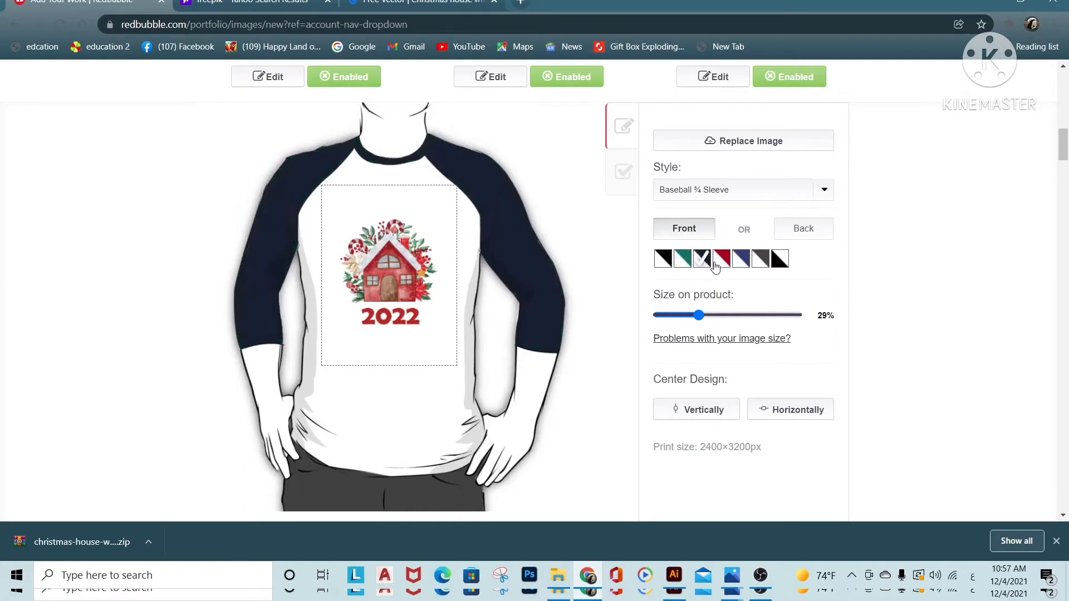
left_click(723, 266)
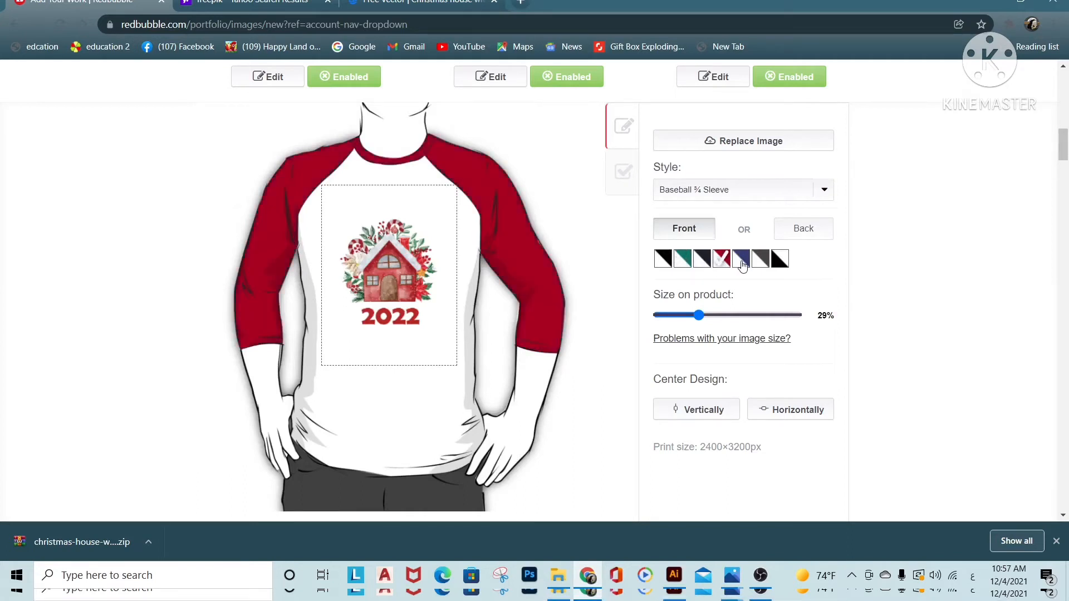
left_click(747, 265)
left_click(759, 264)
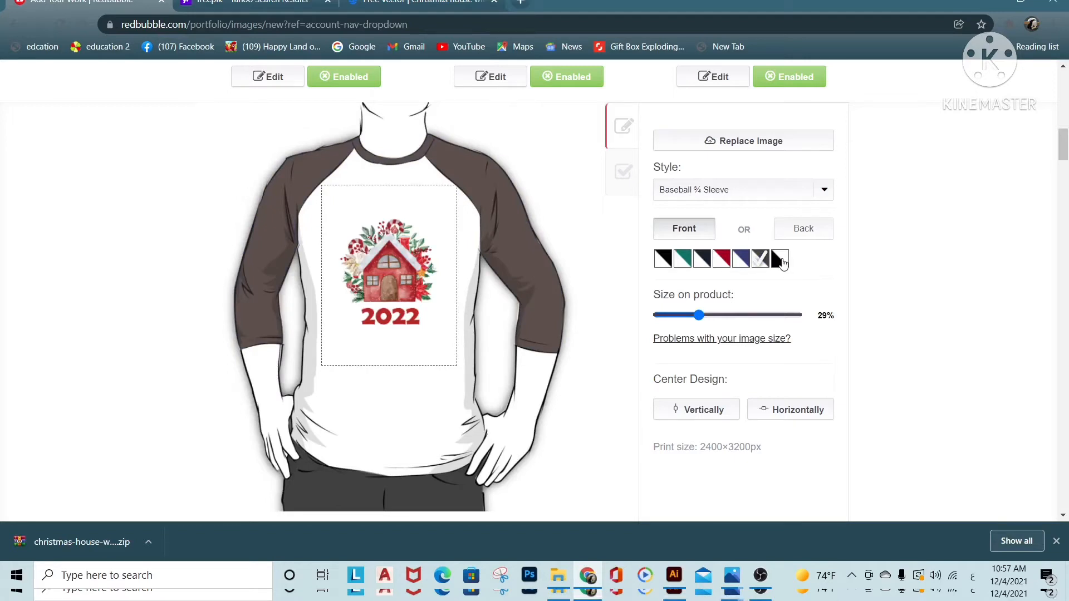
left_click(780, 262)
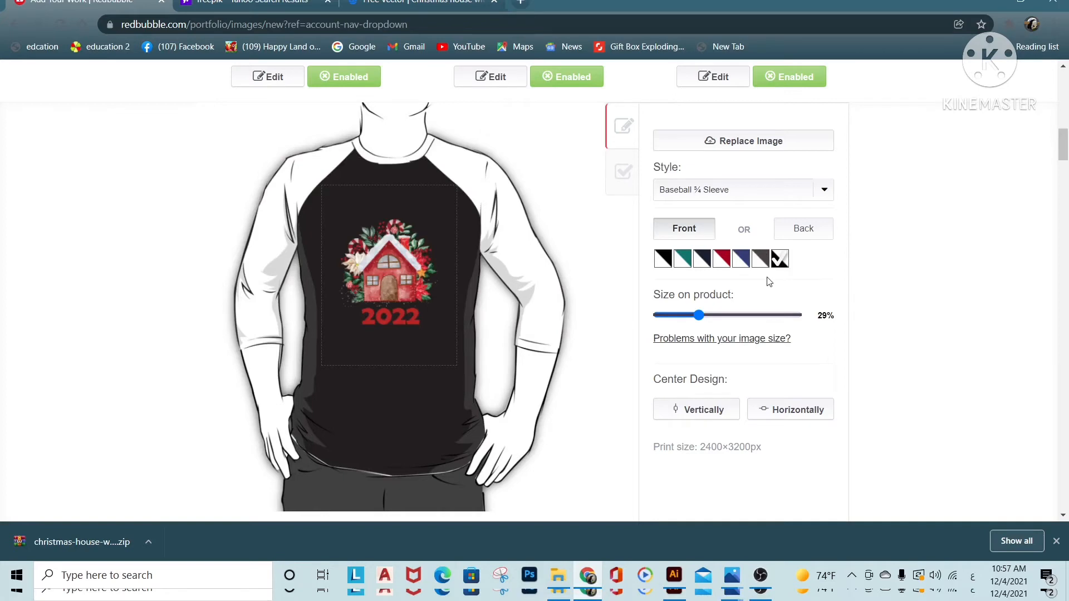
Set the style back to Essential T-Shirt, preview the design on the shirt's back, and return it to the front
left_click(779, 190)
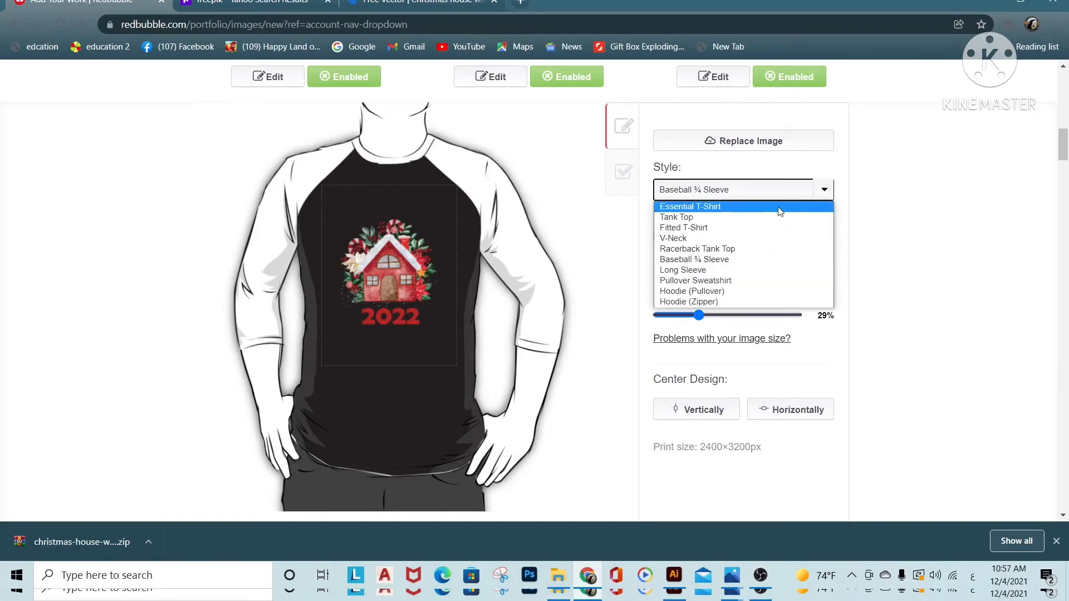
left_click(779, 208)
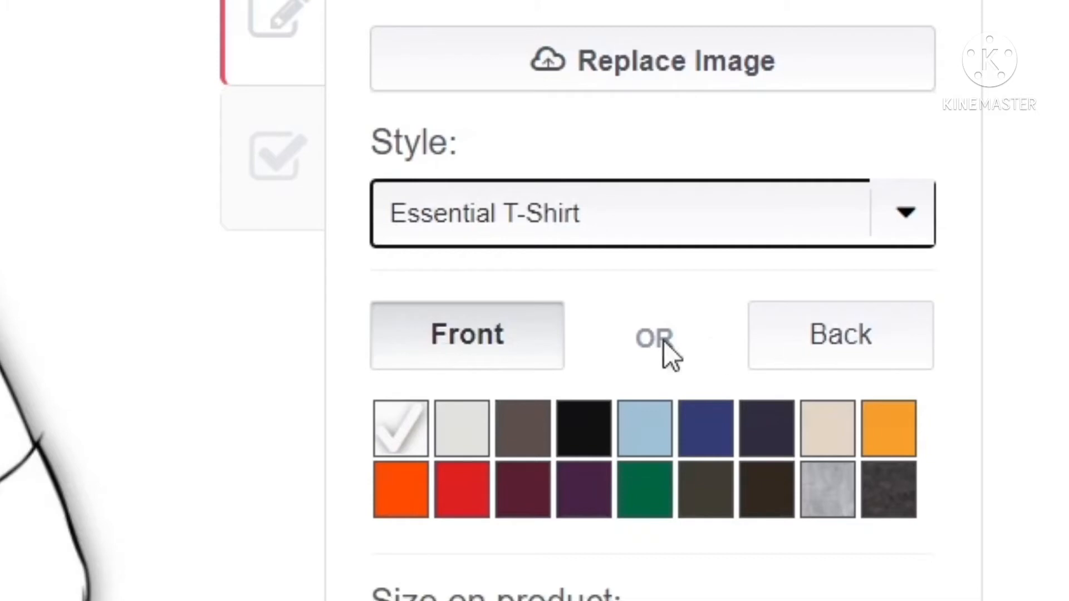
left_click(465, 365)
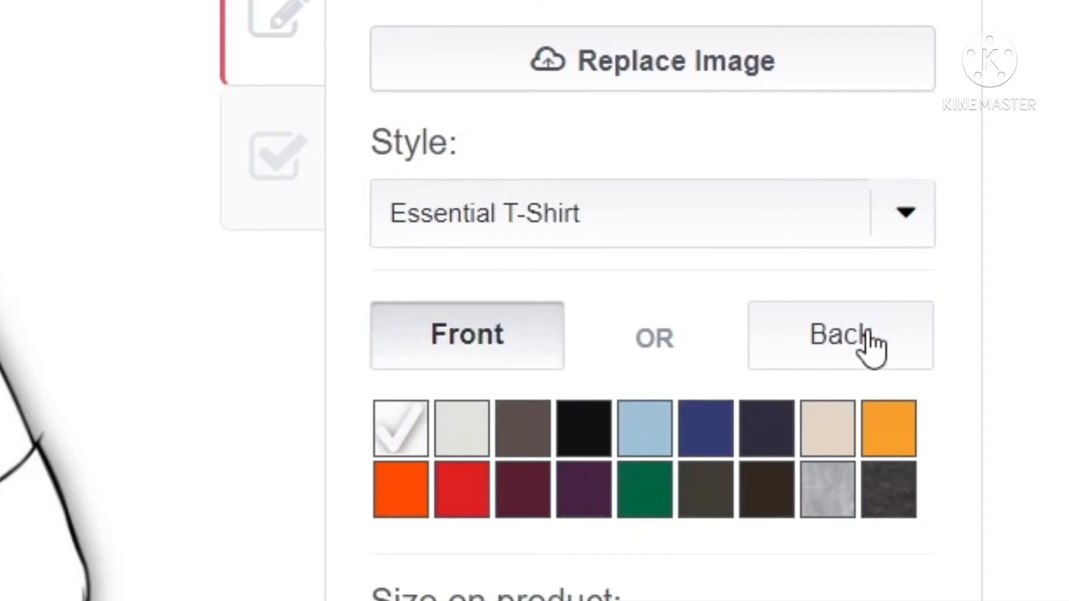
left_click(867, 335)
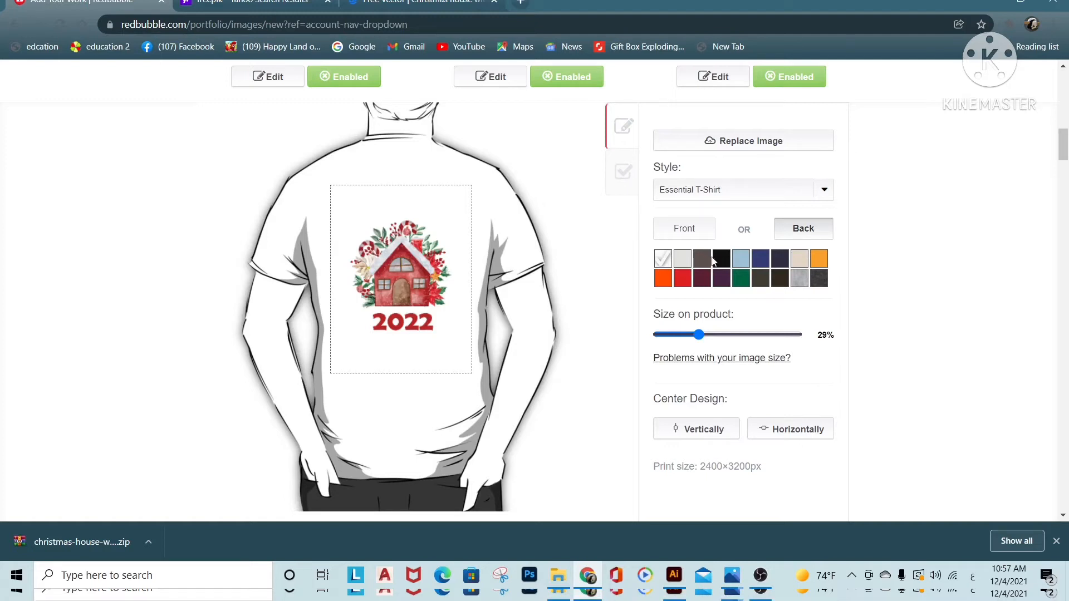
left_click(685, 236)
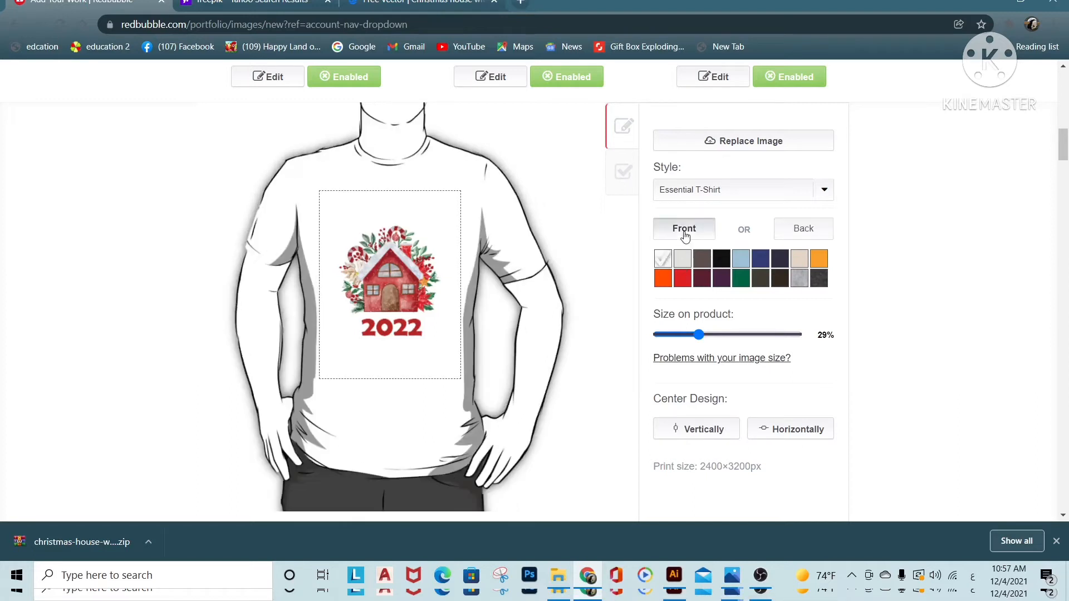
Try the design as a small chest print by moving it near the wearer's left shoulder and reducing it to 8%
mouse_move(699, 336)
left_mouse_down()
mouse_move(769, 339)
mouse_move(685, 336)
left_mouse_up()
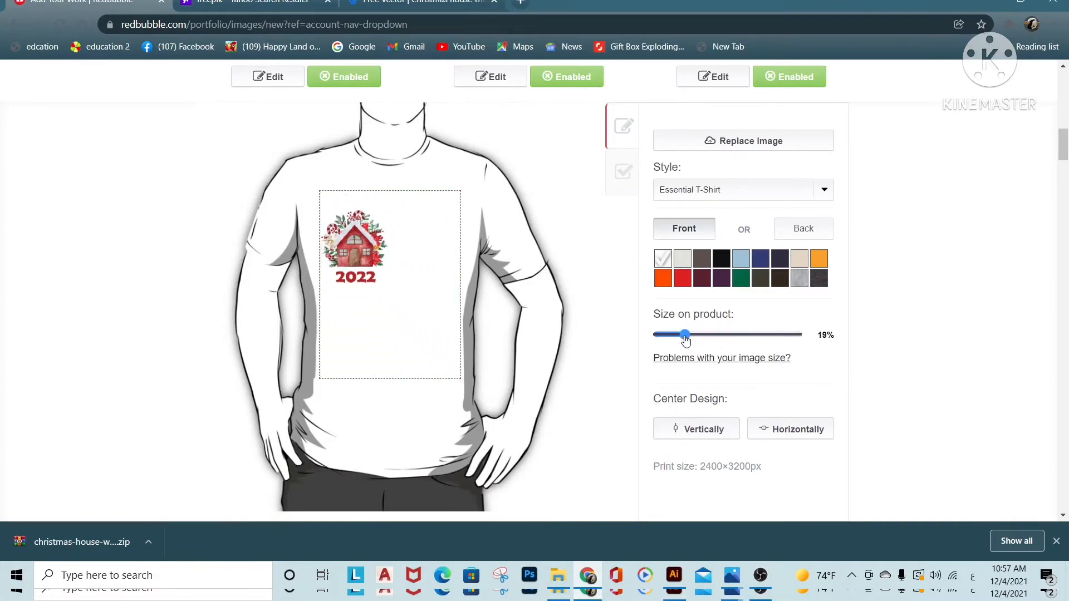
left_click_drag(357, 255, 472, 231)
left_click(670, 337)
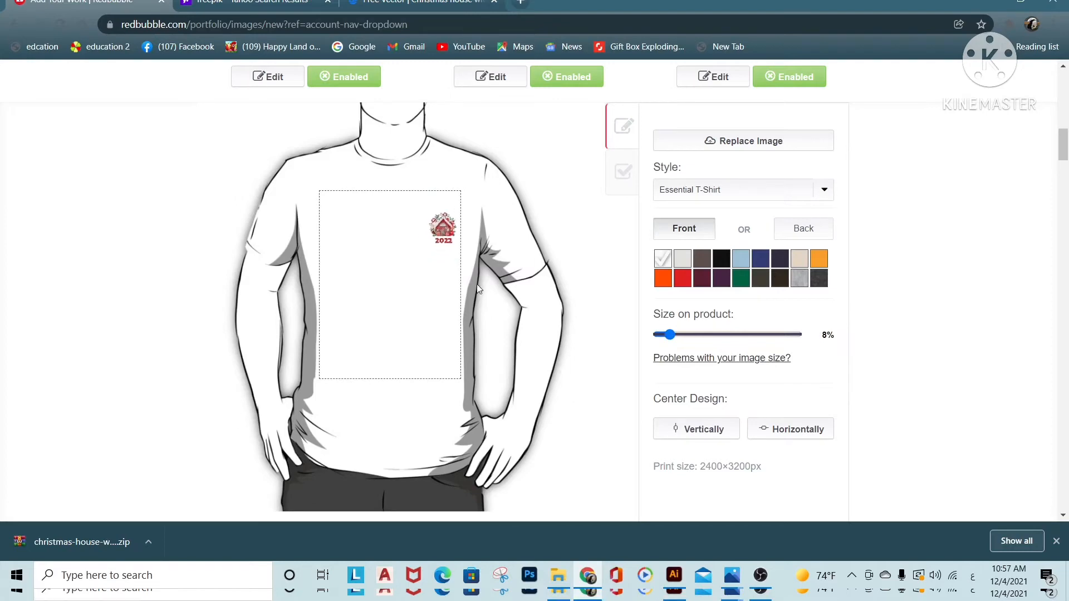
scroll(404, 271, "up", 5)
scroll(527, 465, "down", 5)
Enlarge the design on the Essential T-Shirt to 38% and center it vertically and horizontally
left_click(676, 335)
left_click_drag(676, 336, 724, 336)
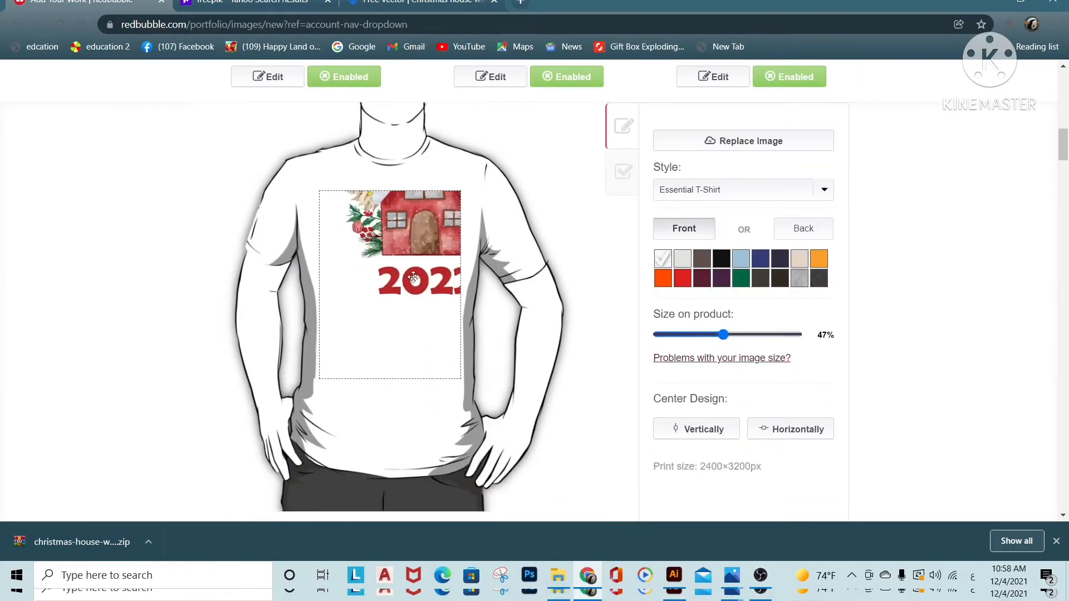
left_click_drag(395, 317, 412, 312)
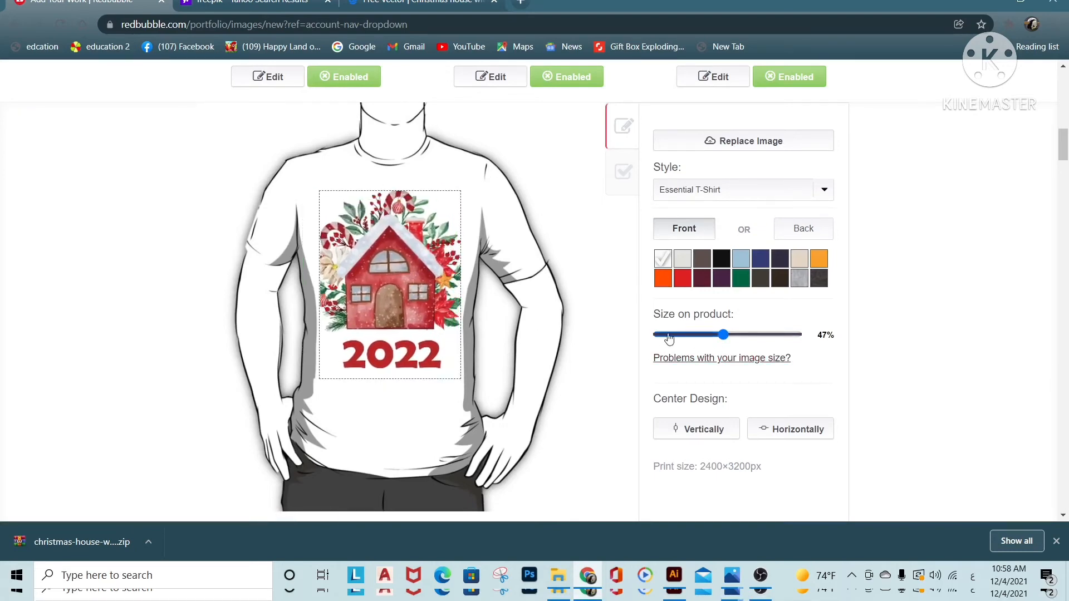
left_click_drag(723, 336, 734, 337)
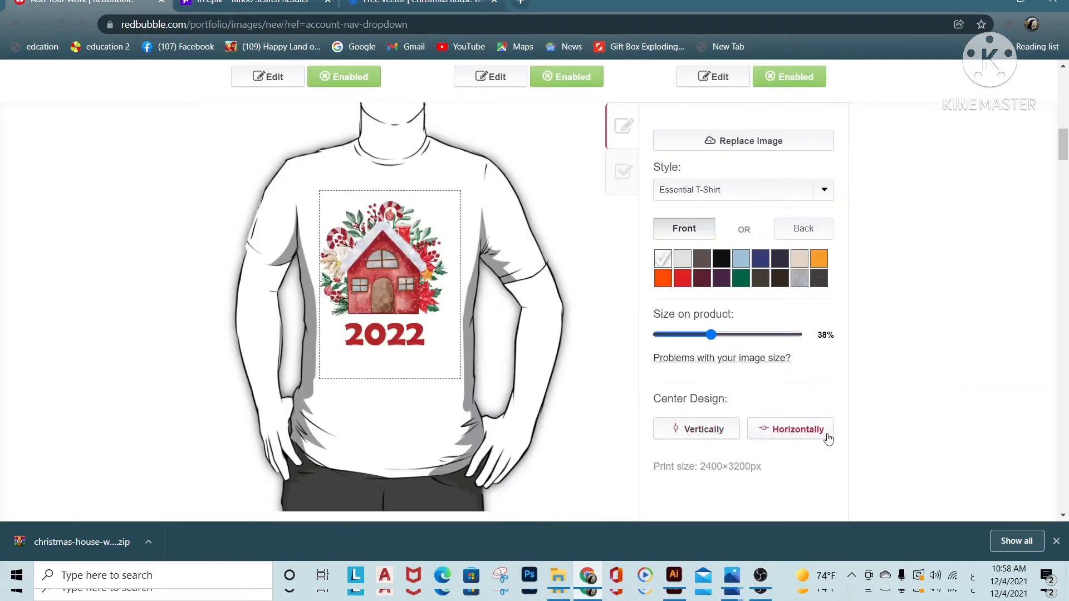
left_click(687, 438)
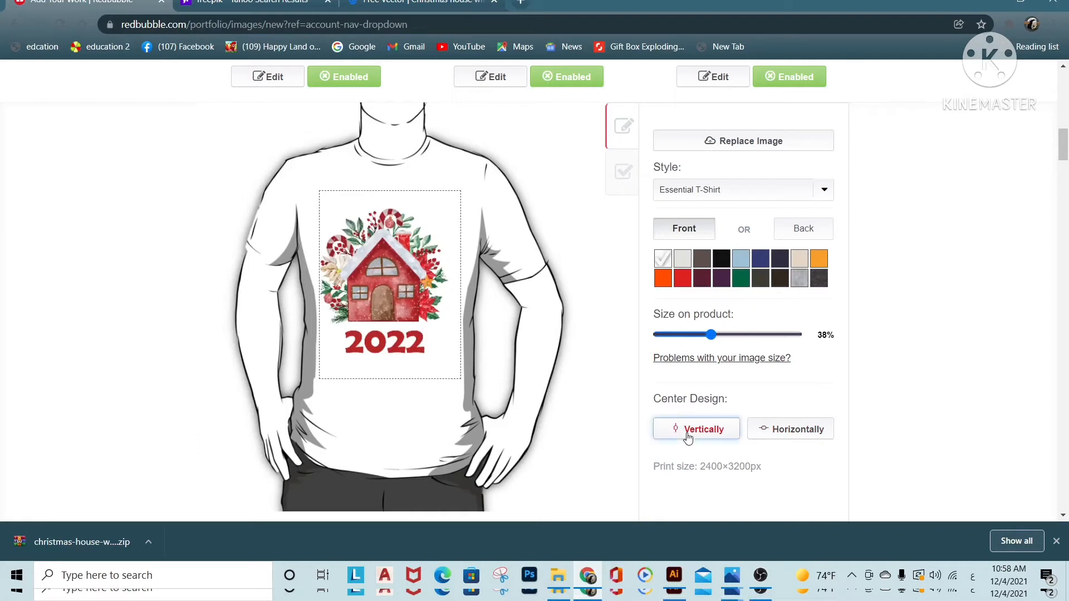
left_click(789, 435)
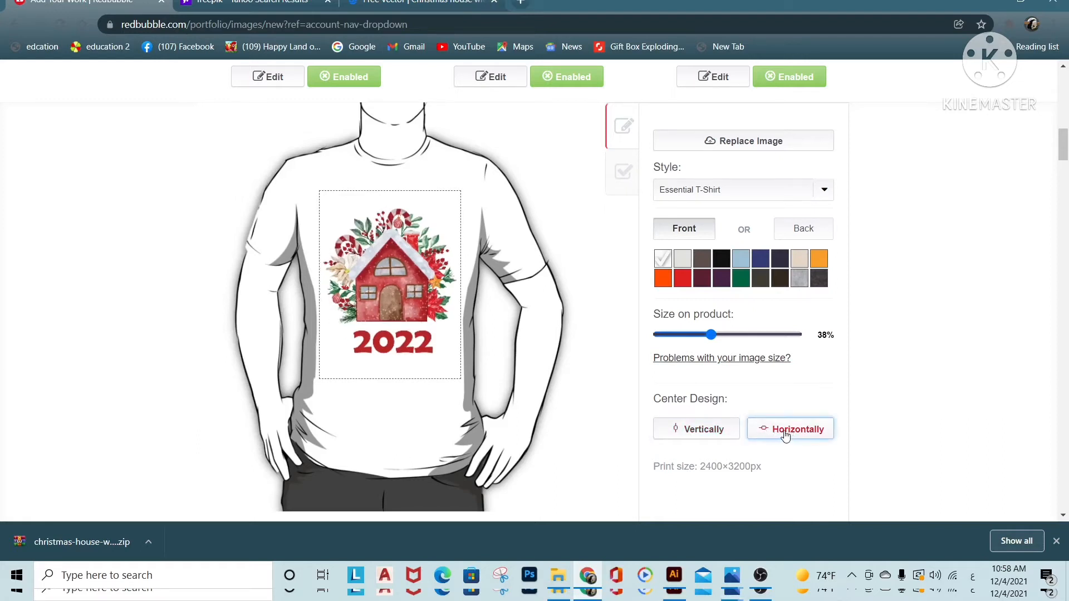
Check the required print size for the shirt and how many Standard Print Clothing styles are enabled
scroll(783, 437, "down", 1)
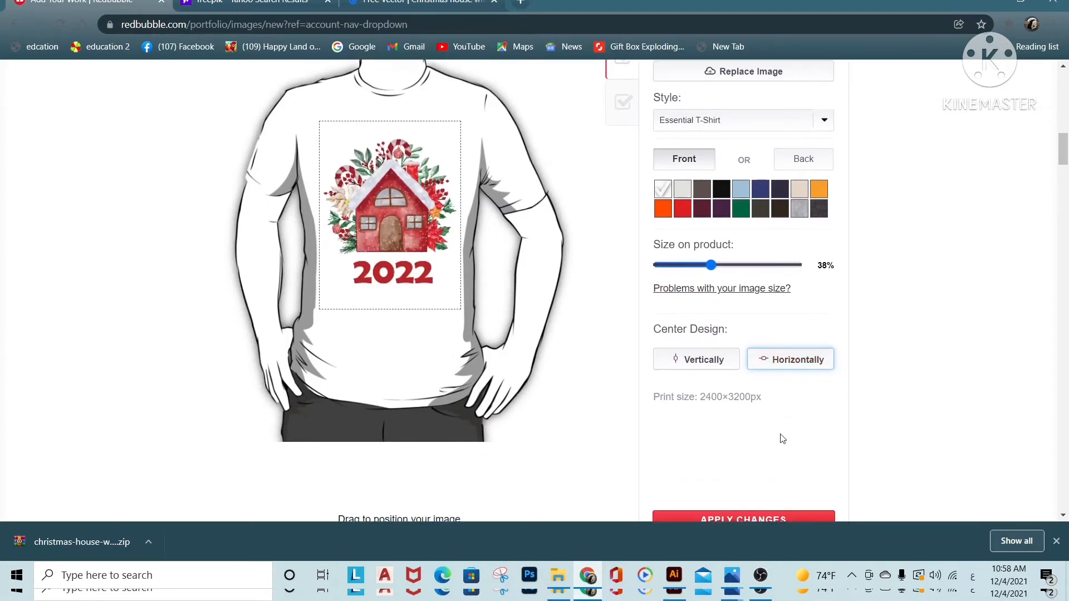
left_click(760, 412)
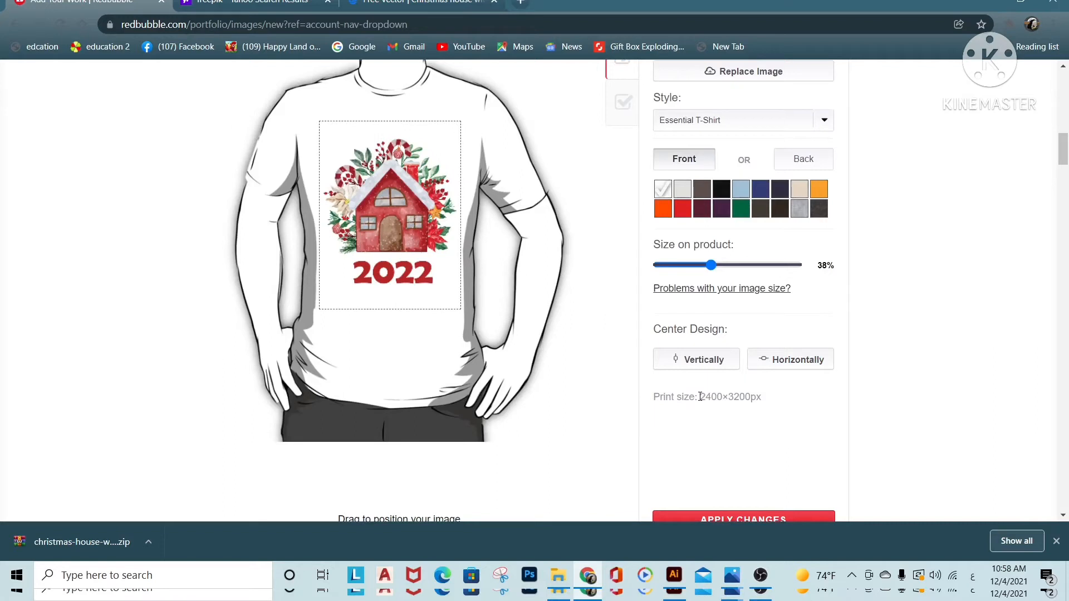
left_click_drag(720, 396, 764, 399)
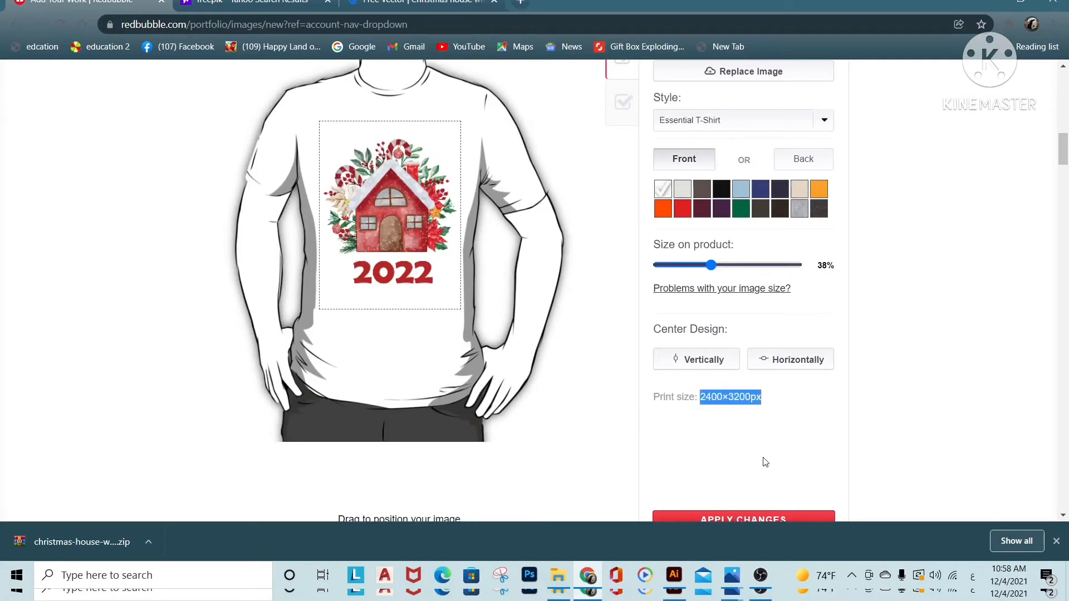
scroll(720, 425, "up", 4)
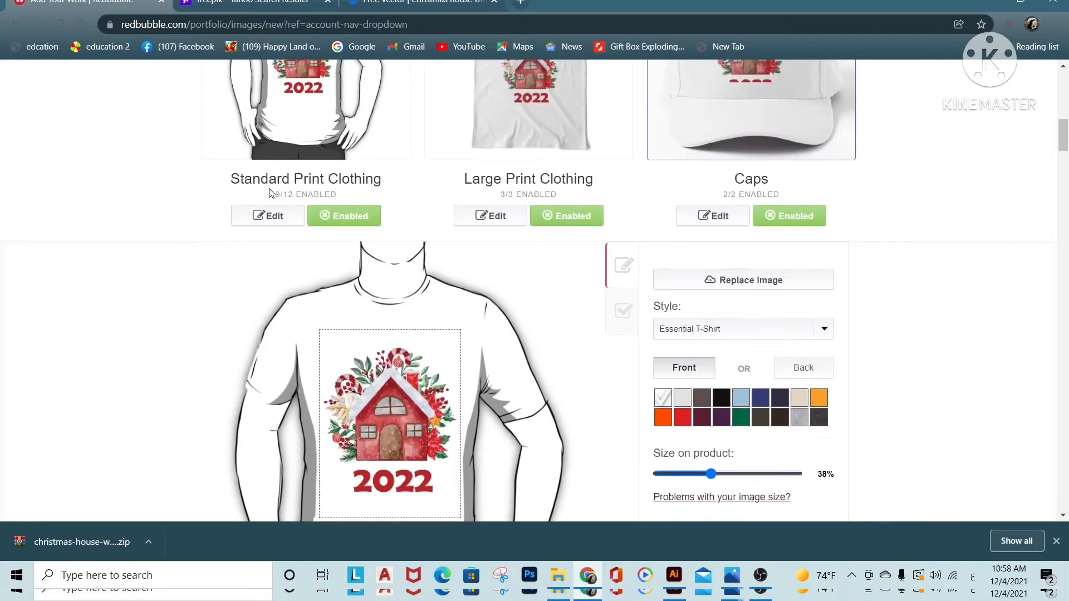
left_click_drag(276, 193, 349, 198)
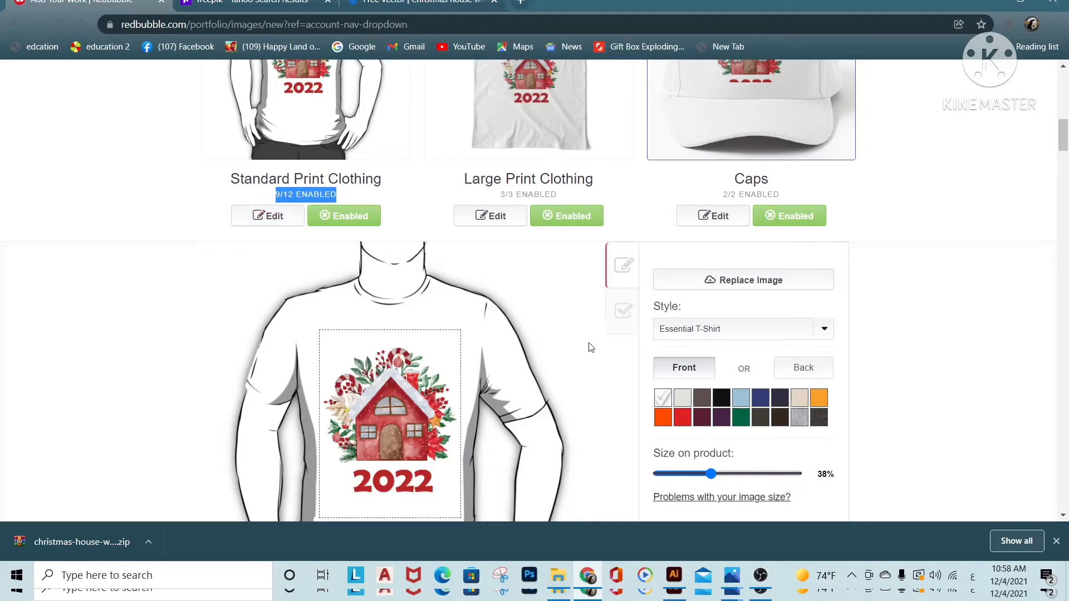
Show the Standard Print Clothing availability list and enable Kids Clothes, Kids Pullover Hoodie and Toddler Pullover Hoodie
left_click(623, 319)
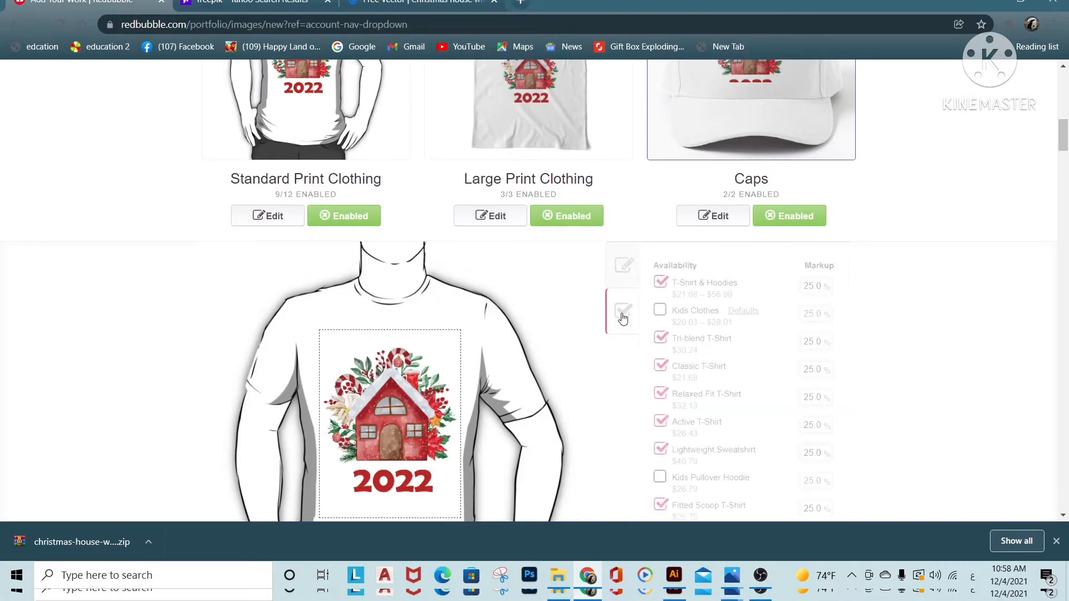
scroll(634, 330, "down", 1)
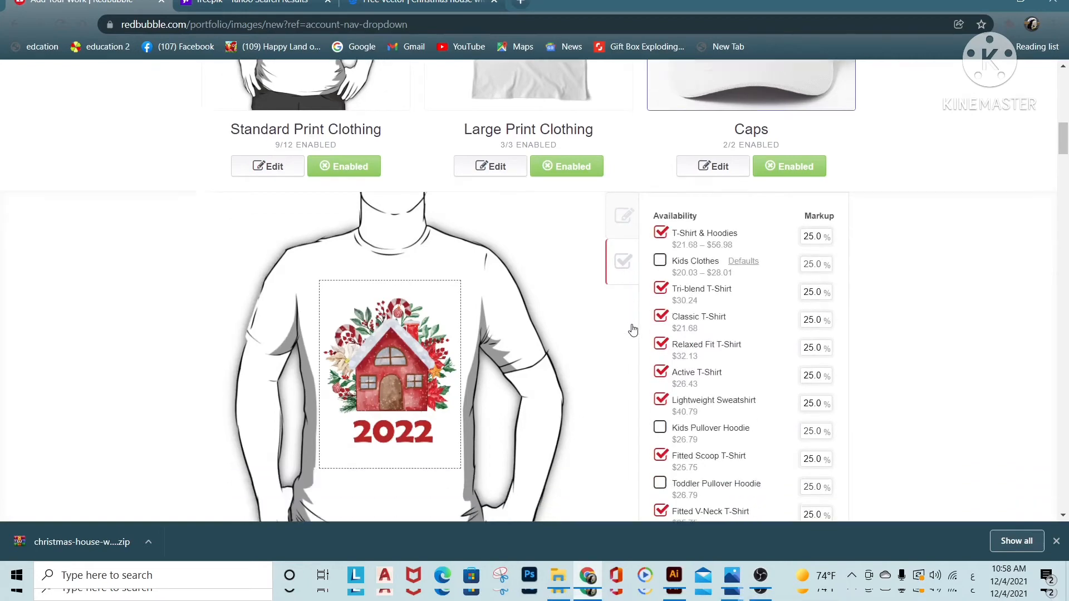
scroll(634, 330, "down", 1)
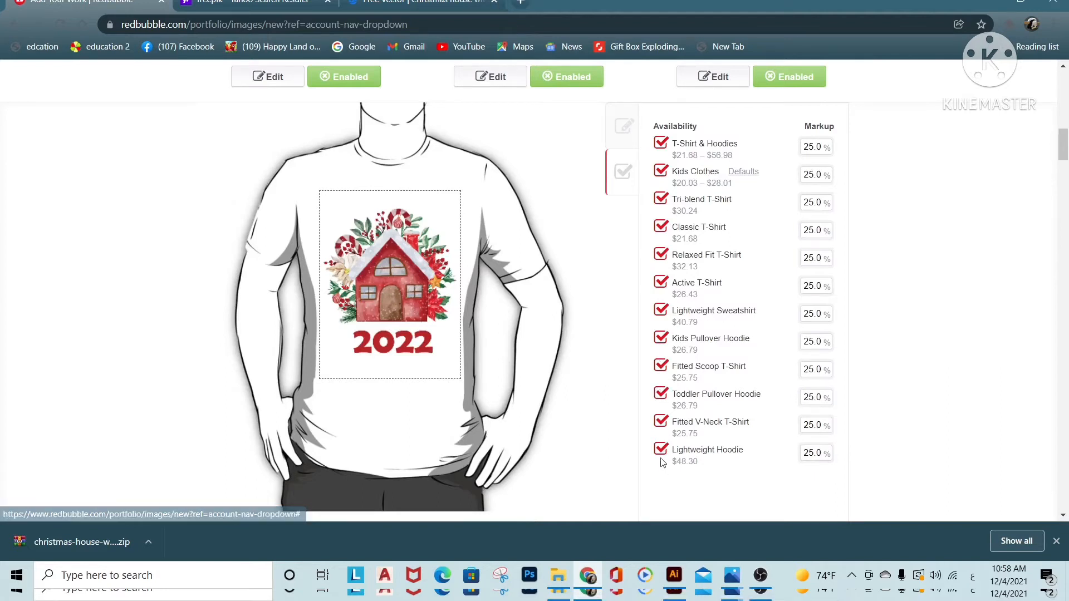
Set the Kids Clothes default to the light blue Short Sleeve Baby One-Piece and apply the change
left_click(747, 173)
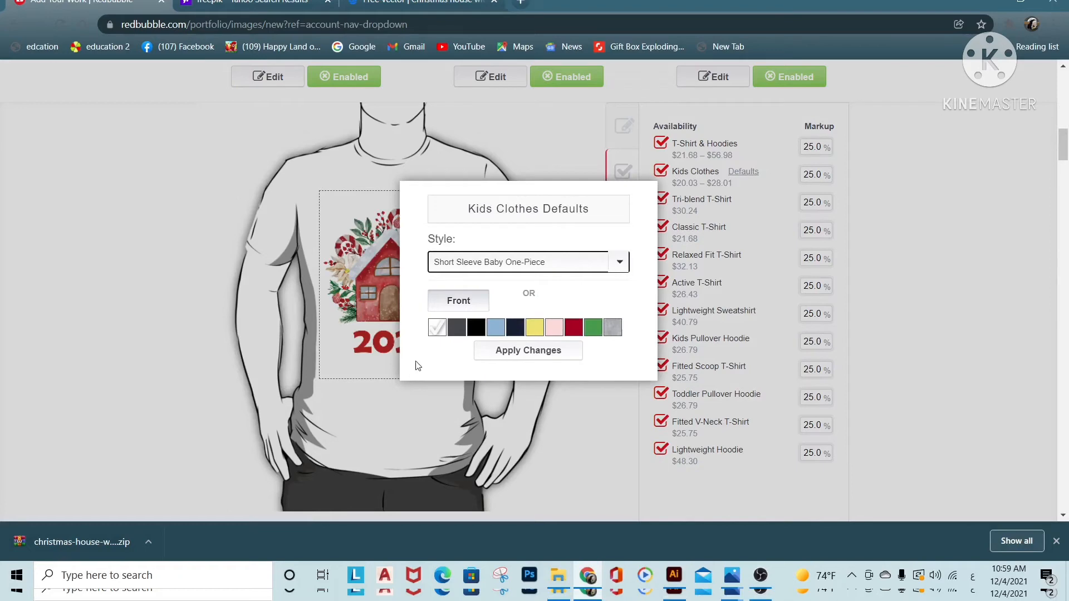
left_click(496, 330)
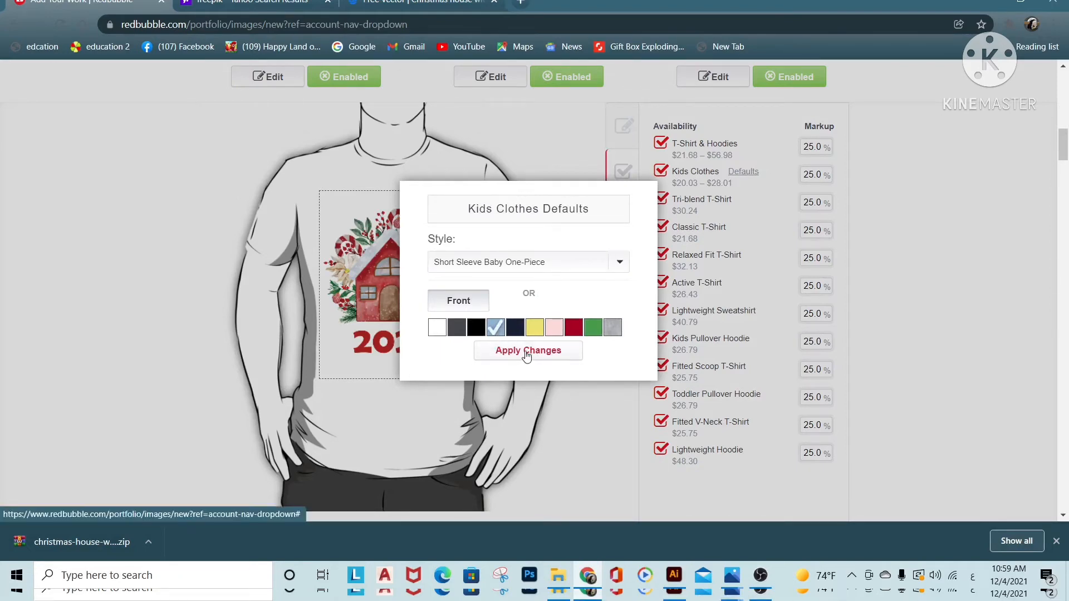
left_click(508, 351)
Disable the Lightweight Hoodie, Fitted V-Neck T-Shirt, Toddler Pullover Hoodie and Fitted Scoop T-Shirt in the Standard Print Clothing availability list
left_click(660, 447)
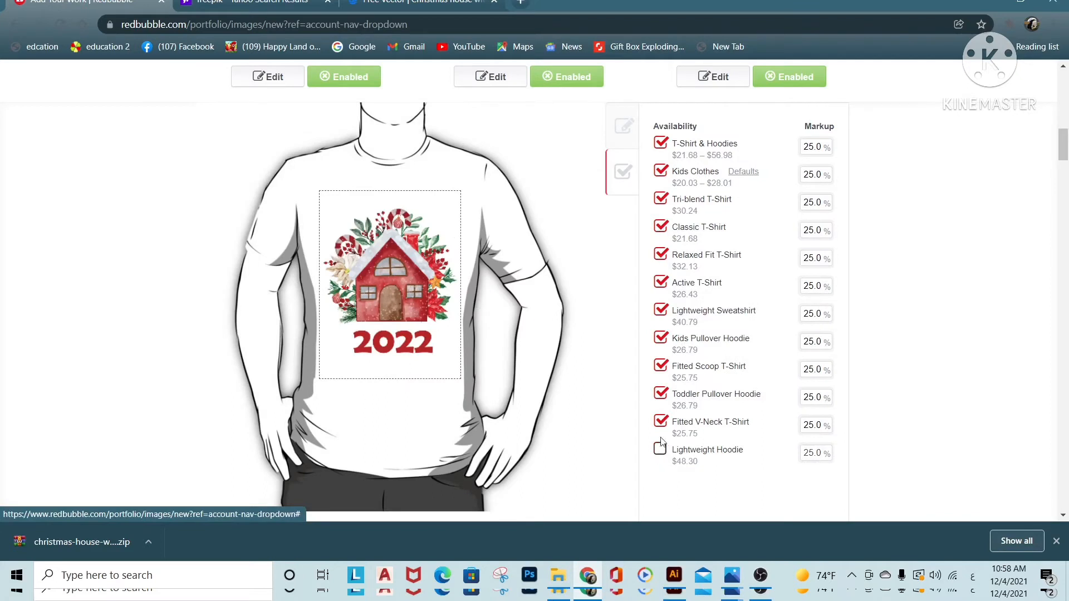
left_click(660, 422)
left_click(661, 393)
left_click(661, 365)
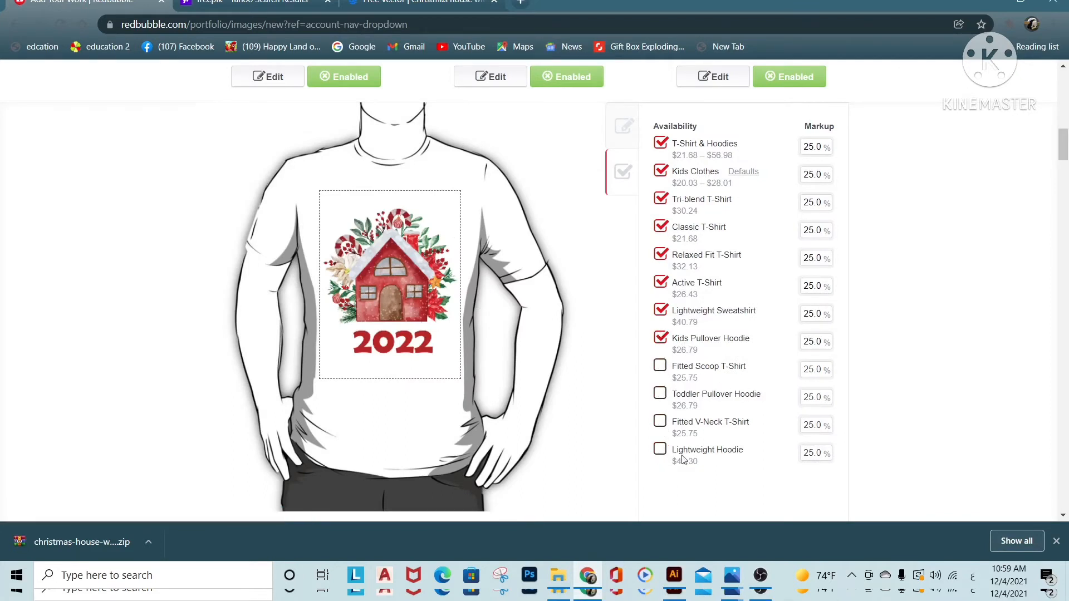
left_click(661, 448)
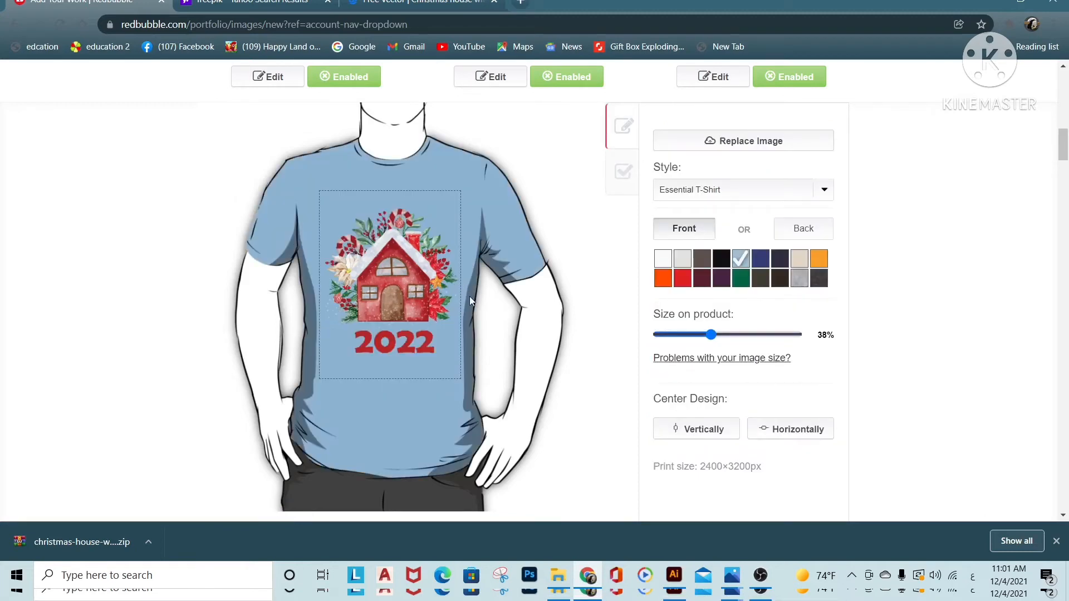
Open the Large Print Clothing settings and check how many styles are enabled and the required print size
scroll(470, 297, "up", 1)
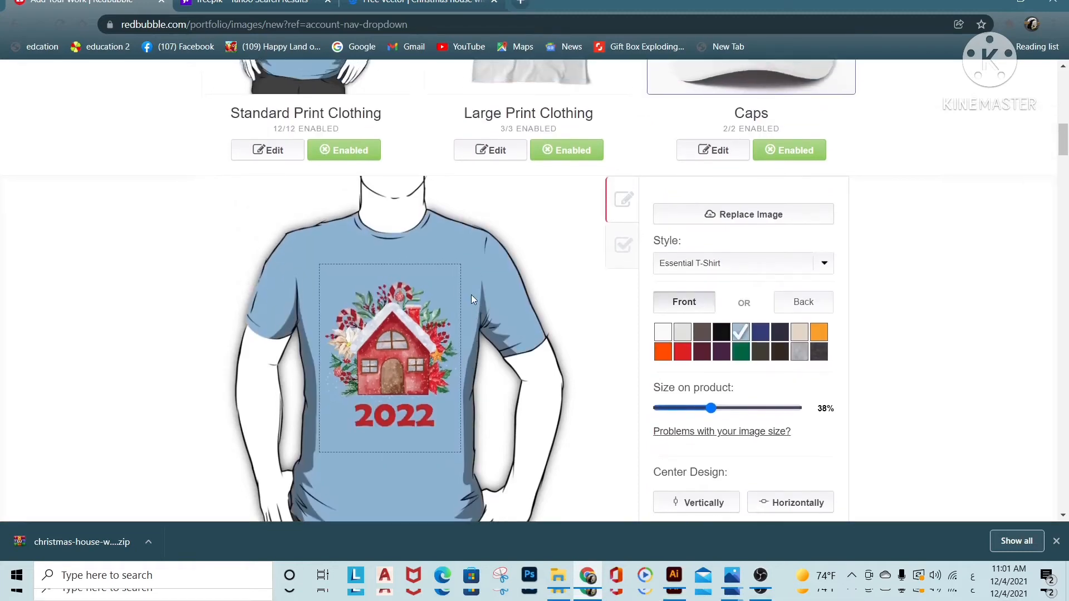
scroll(471, 299, "up", 3)
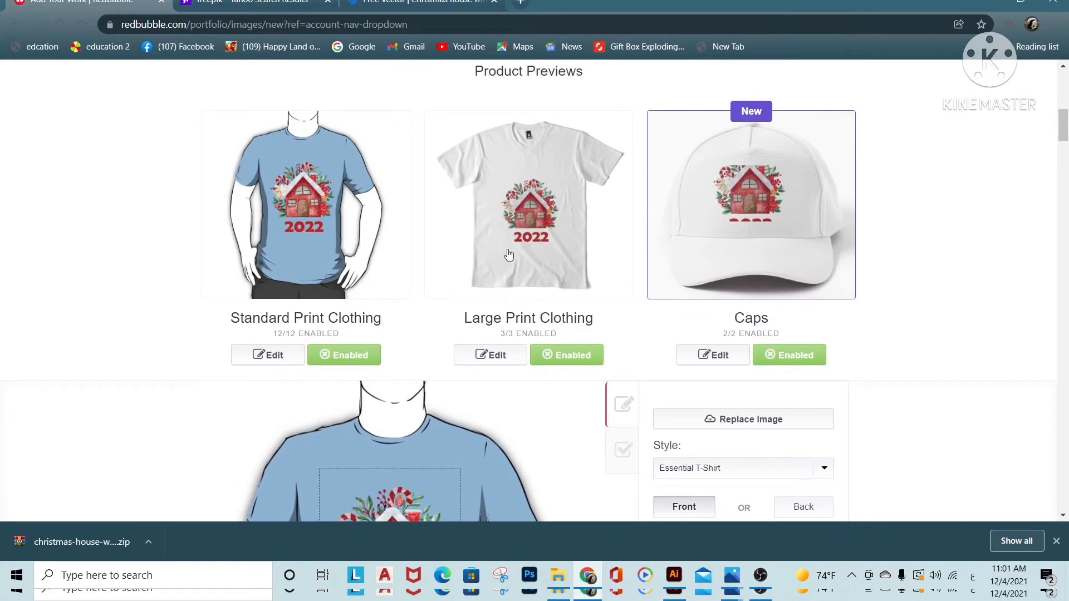
left_click(501, 357)
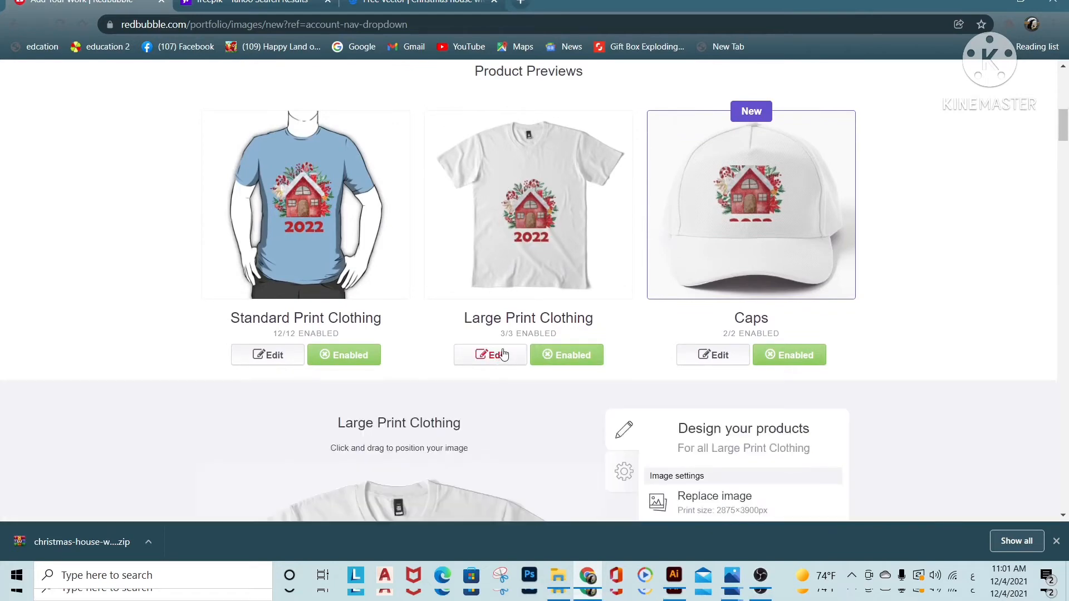
left_click_drag(499, 335, 558, 337)
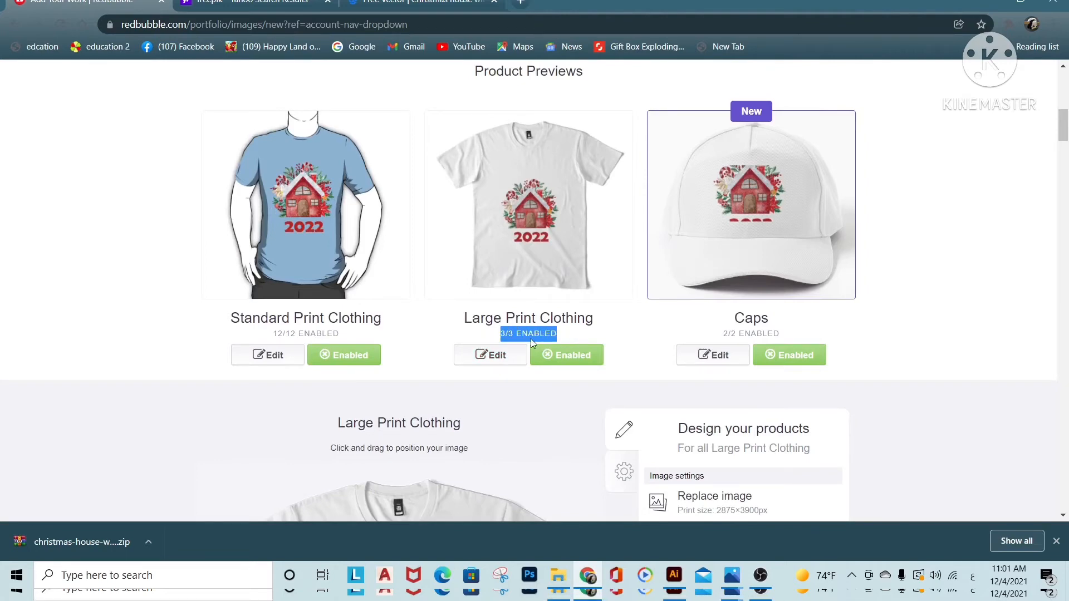
scroll(536, 340, "down", 4)
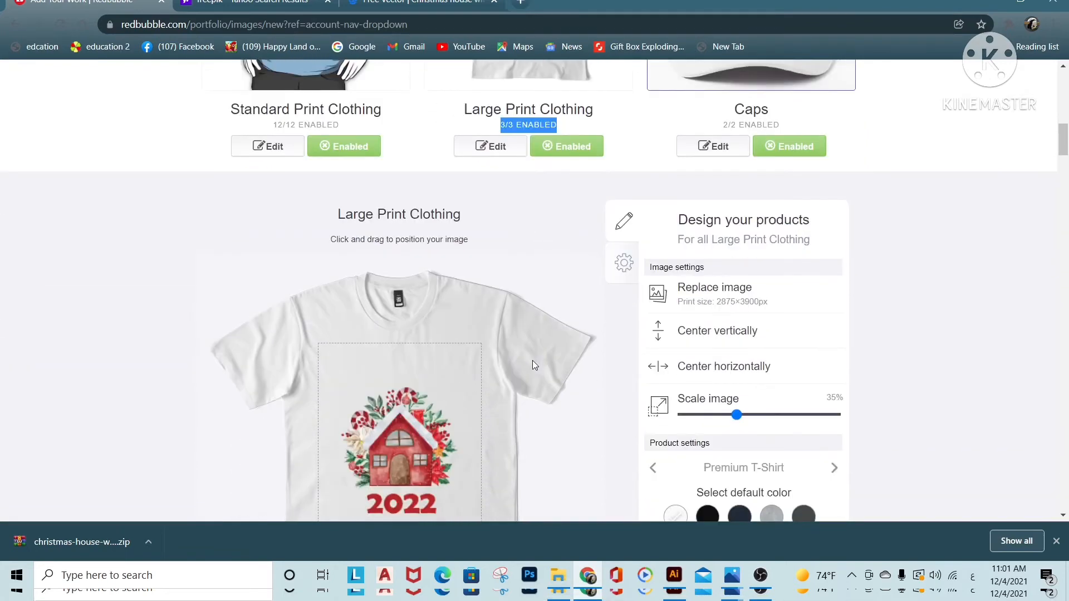
scroll(533, 360, "down", 3)
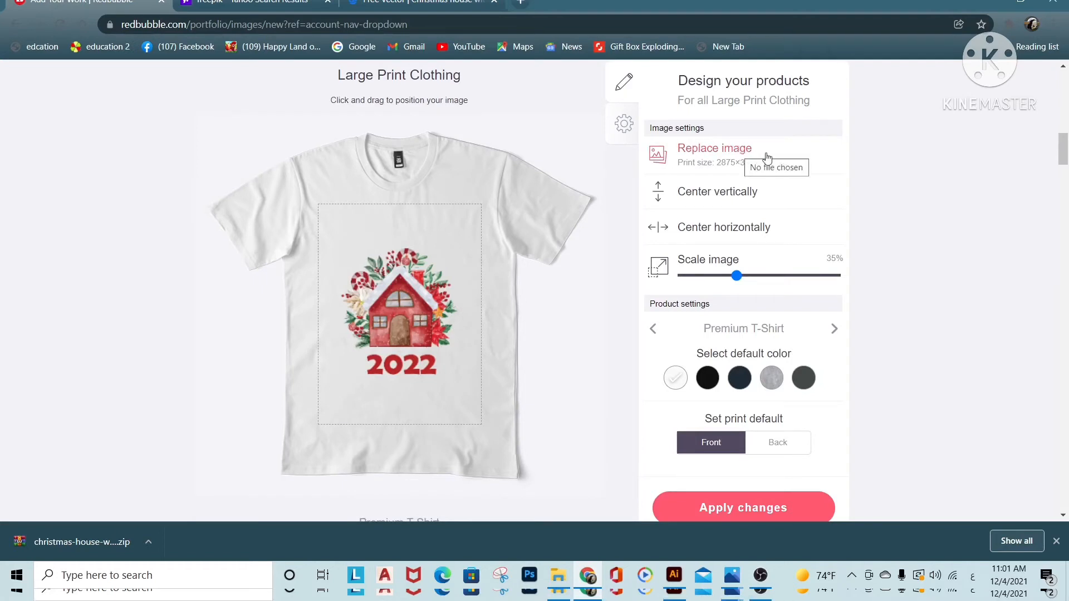
Set the Large Print Clothing default color to dark grey for the Long T-Shirt and light grey for the Premium Scoop T-Shirt
left_click(834, 329)
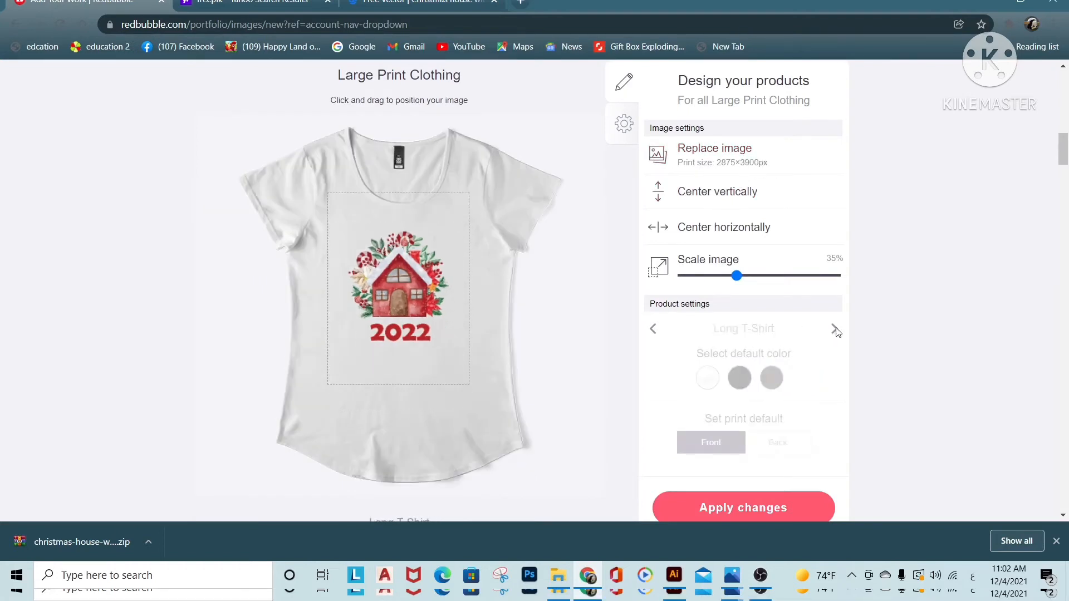
left_click(835, 329)
left_click(654, 330)
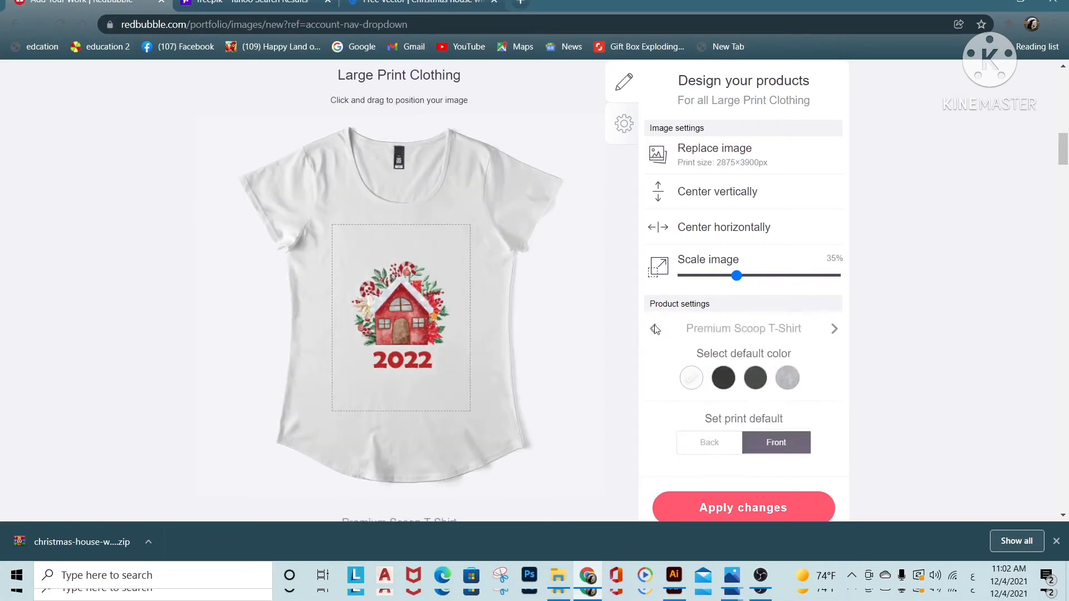
left_click(655, 329)
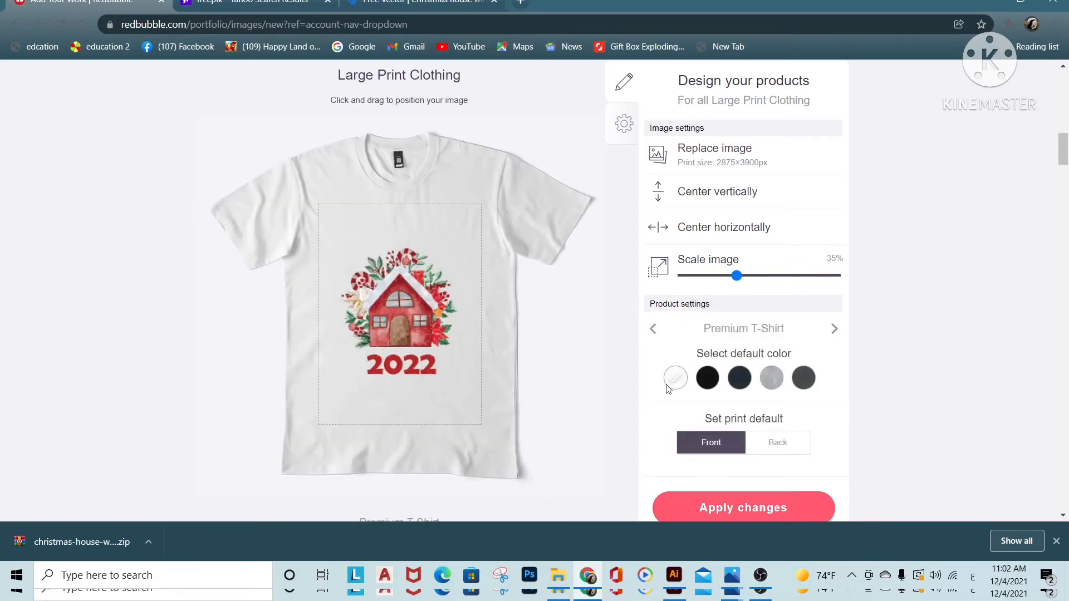
left_click(835, 329)
left_click(835, 330)
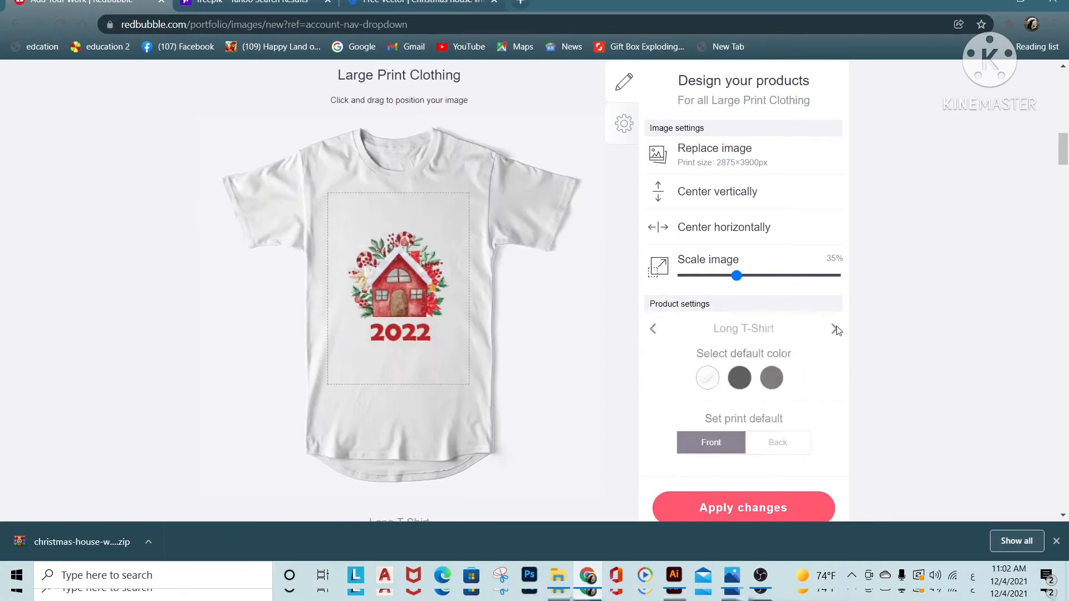
left_click(774, 382)
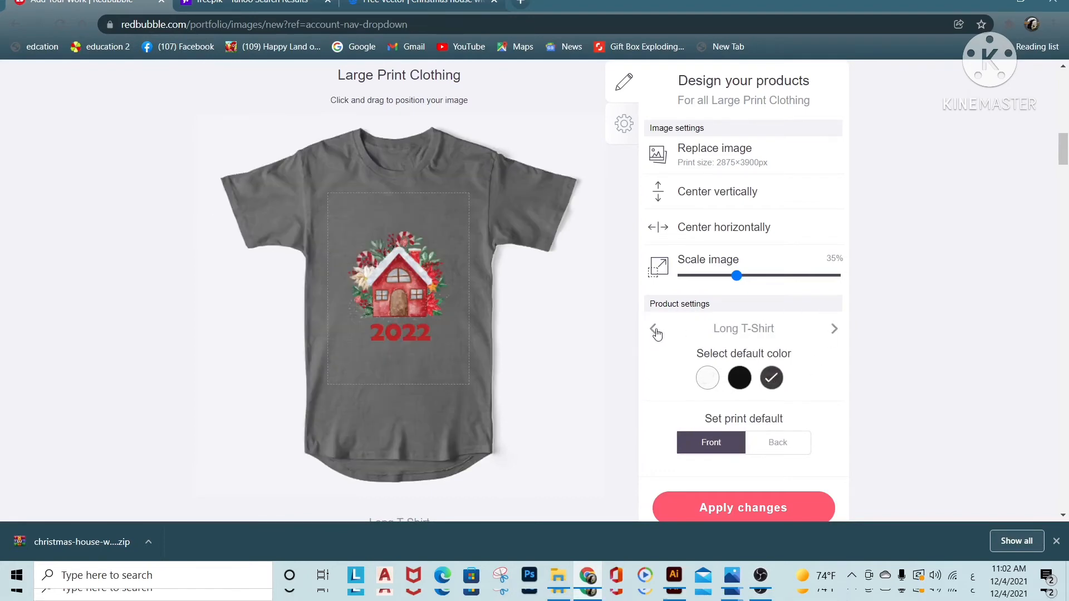
left_click(655, 331)
left_click(787, 378)
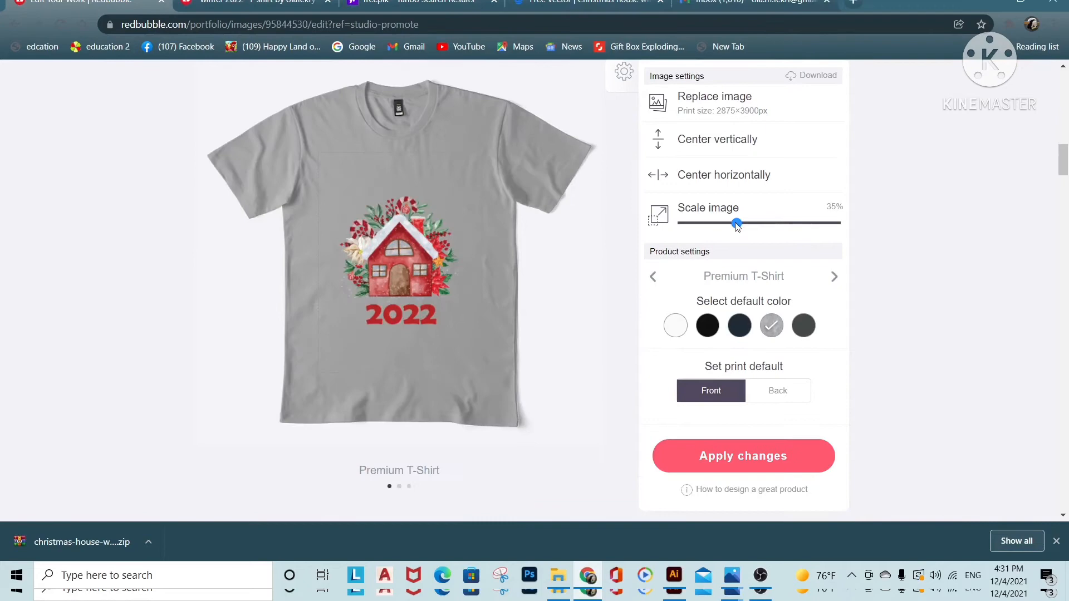
Scale the design on Large Print Clothing to 51% and center it horizontally and vertically
left_click_drag(738, 222, 760, 223)
left_click(750, 174)
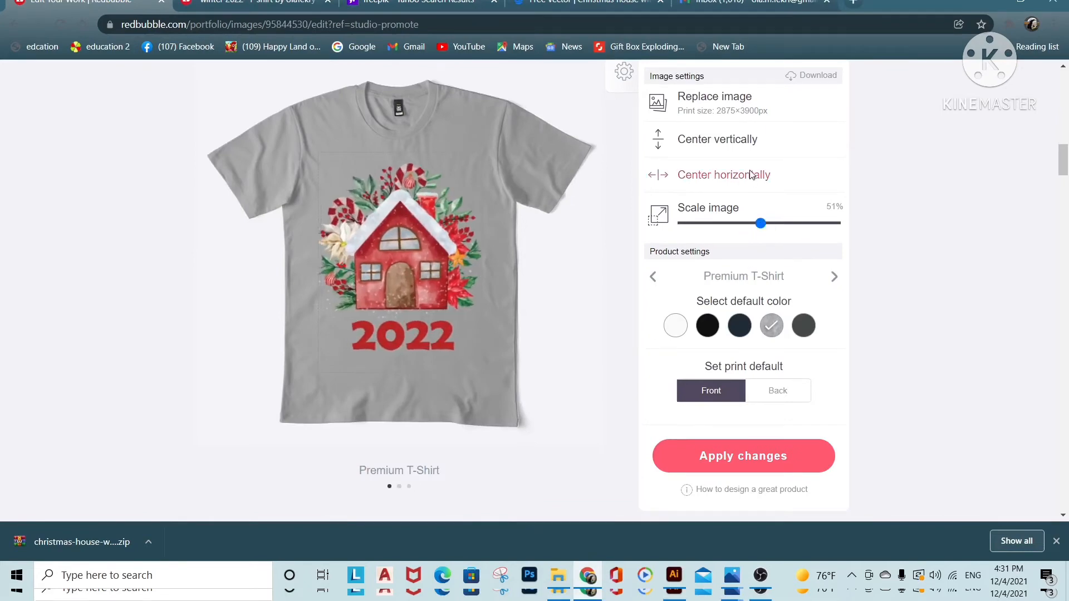
left_click(718, 139)
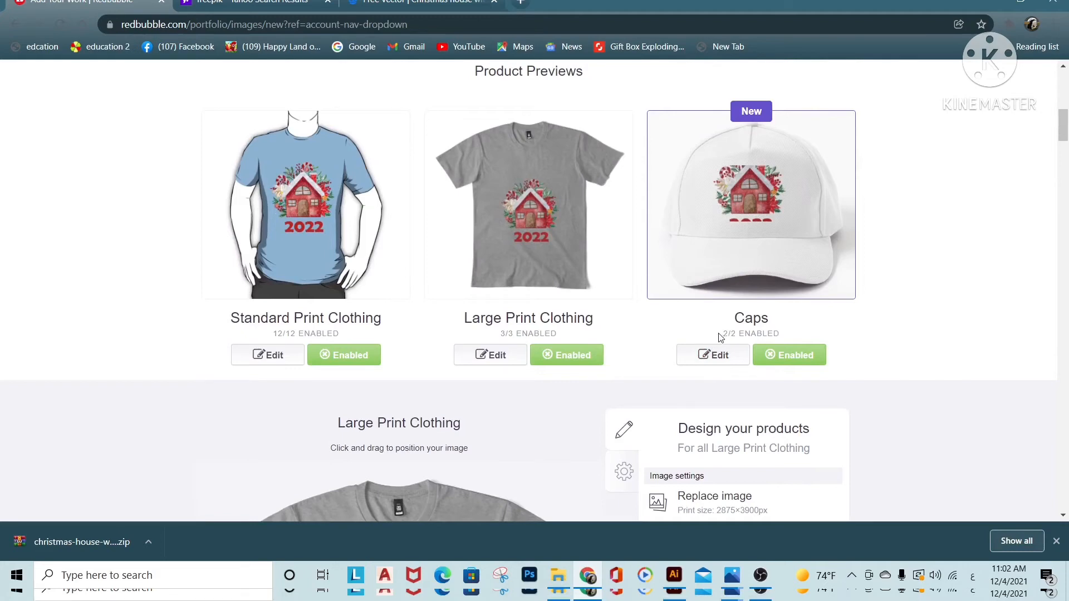
Open the Caps settings, scale the design to 16% and center it horizontally
left_click_drag(722, 334, 776, 334)
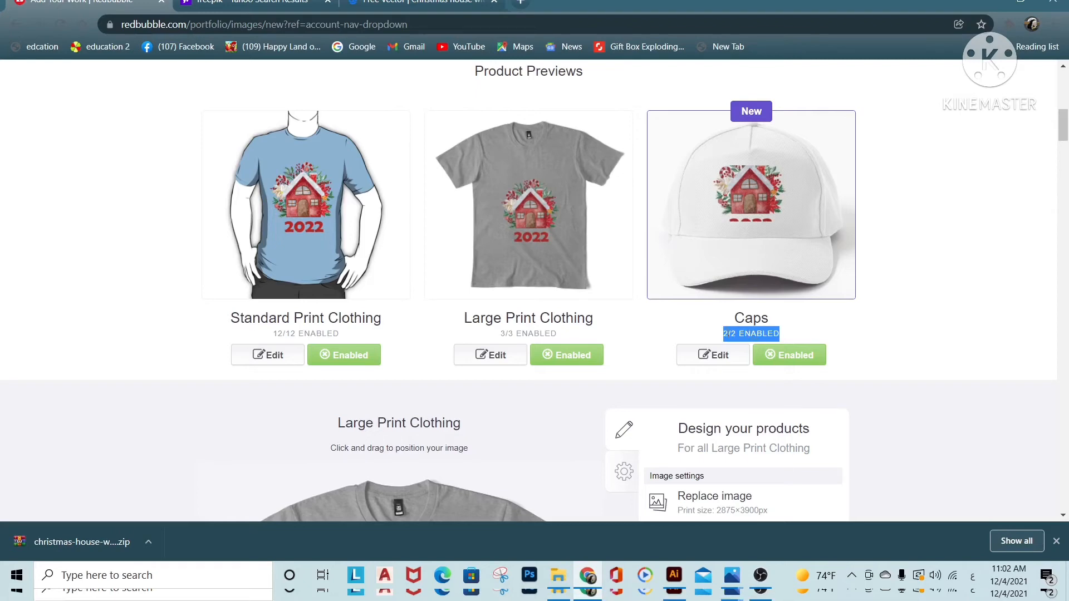
left_click(717, 359)
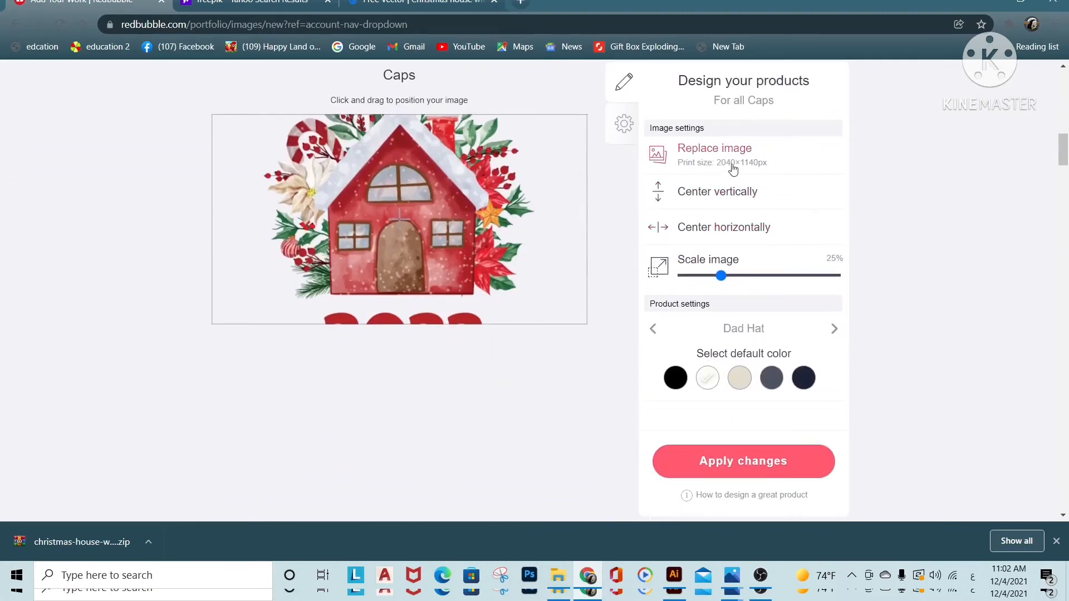
left_click_drag(721, 276, 710, 280)
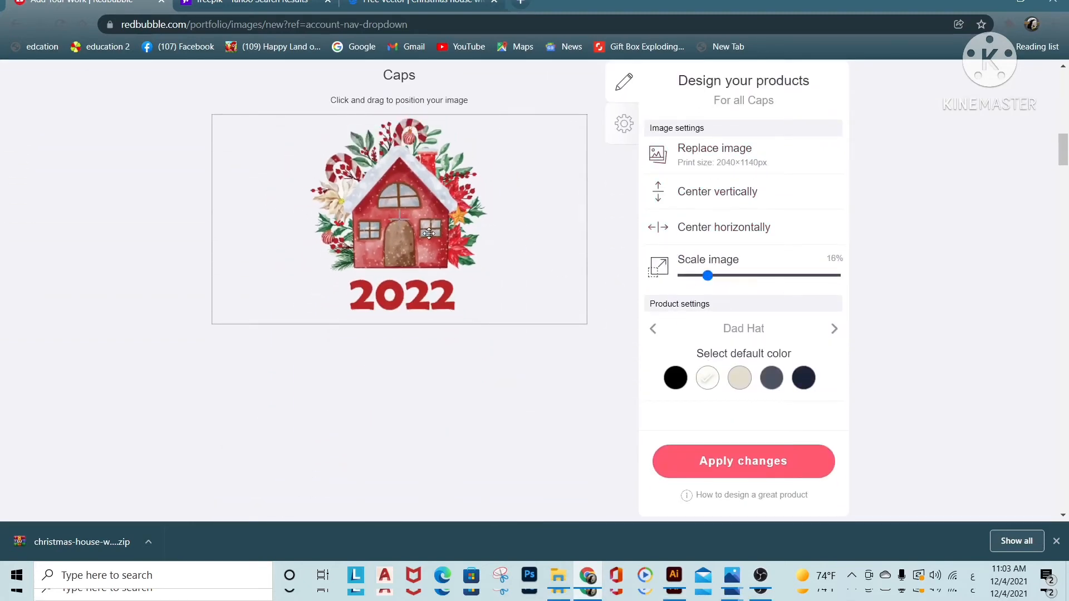
left_click_drag(427, 232, 420, 234)
scroll(640, 302, "up", 6)
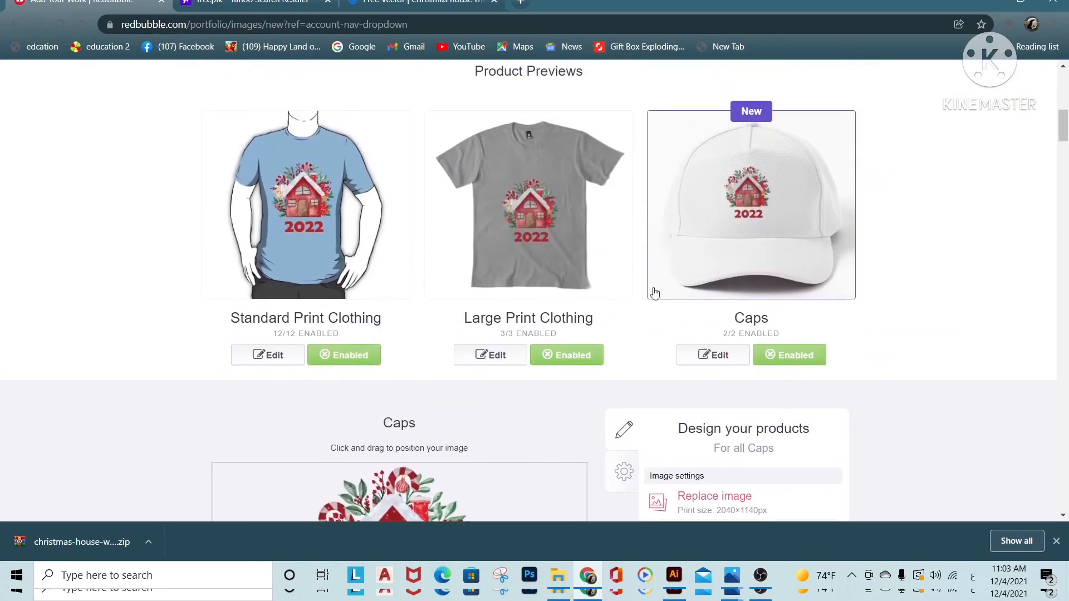
scroll(716, 254, "down", 6)
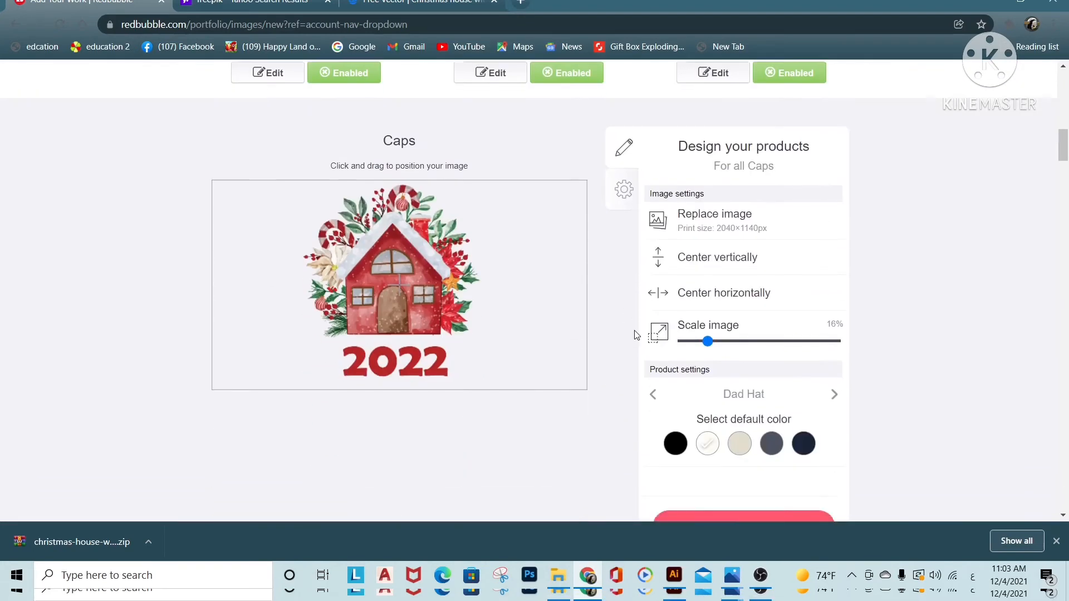
left_click(711, 230)
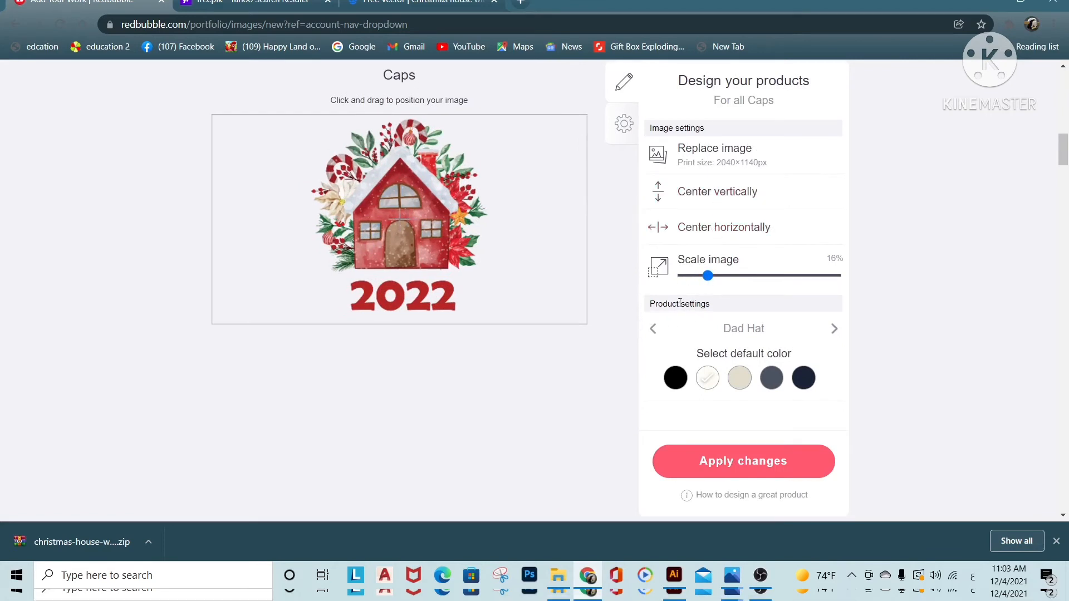
Set the default color to light grey for the Baseball Cap and slate blue for the Dad Hat
left_click(835, 329)
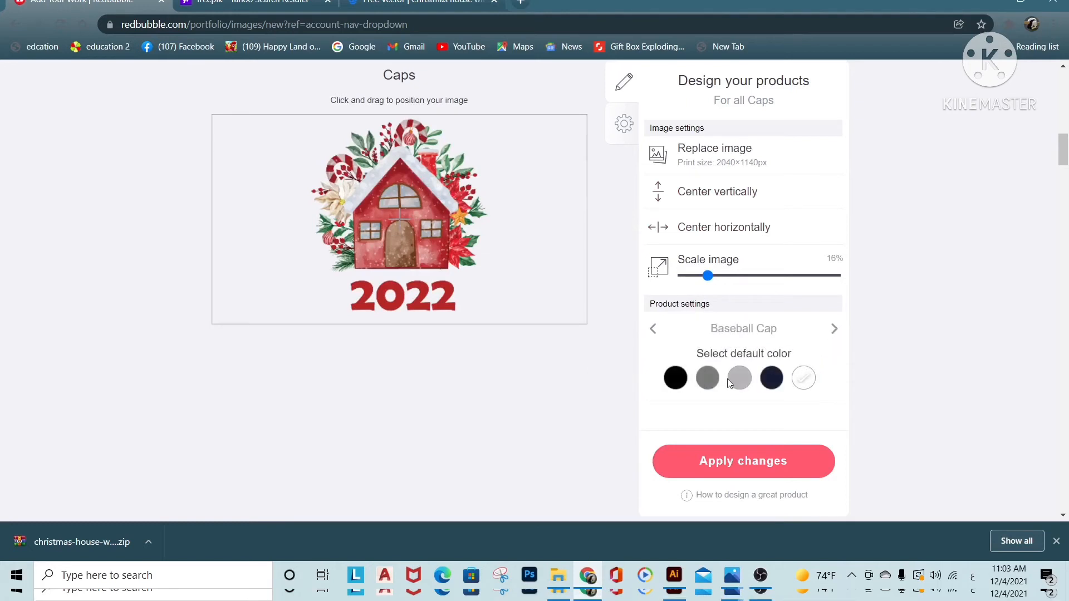
left_click(657, 331)
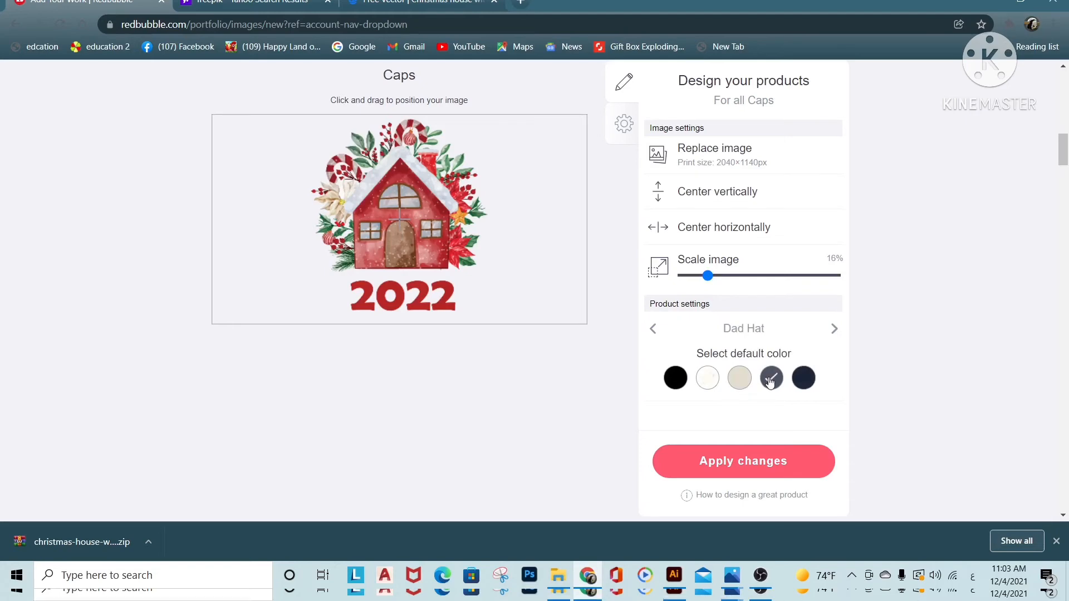
scroll(301, 318, "up", 6)
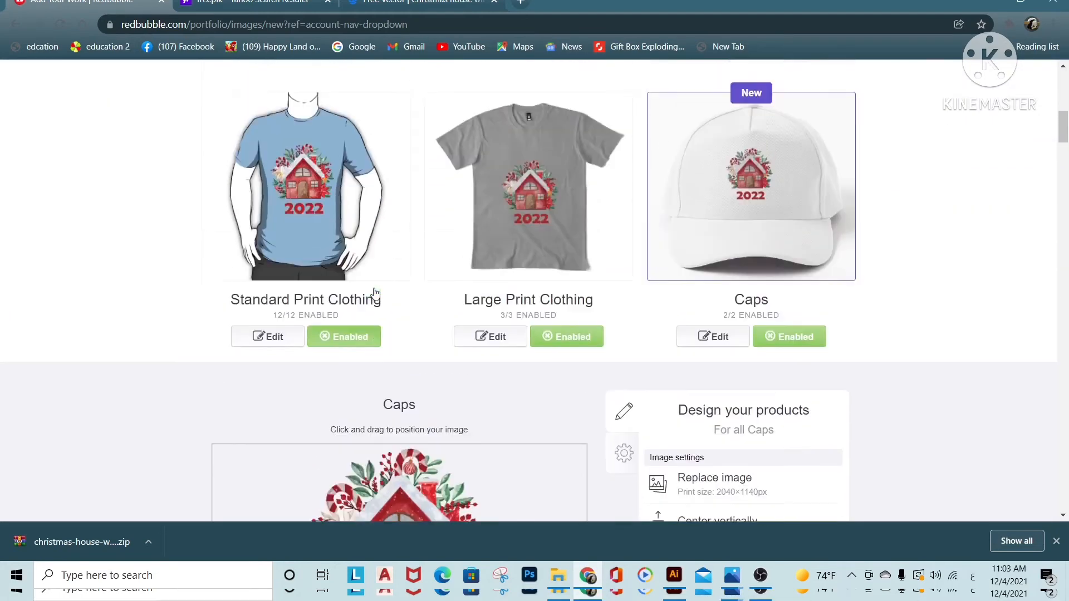
Title the work "winter 2022" and use the same text for its tags and description
scroll(334, 251, "up", 7)
left_click(534, 194)
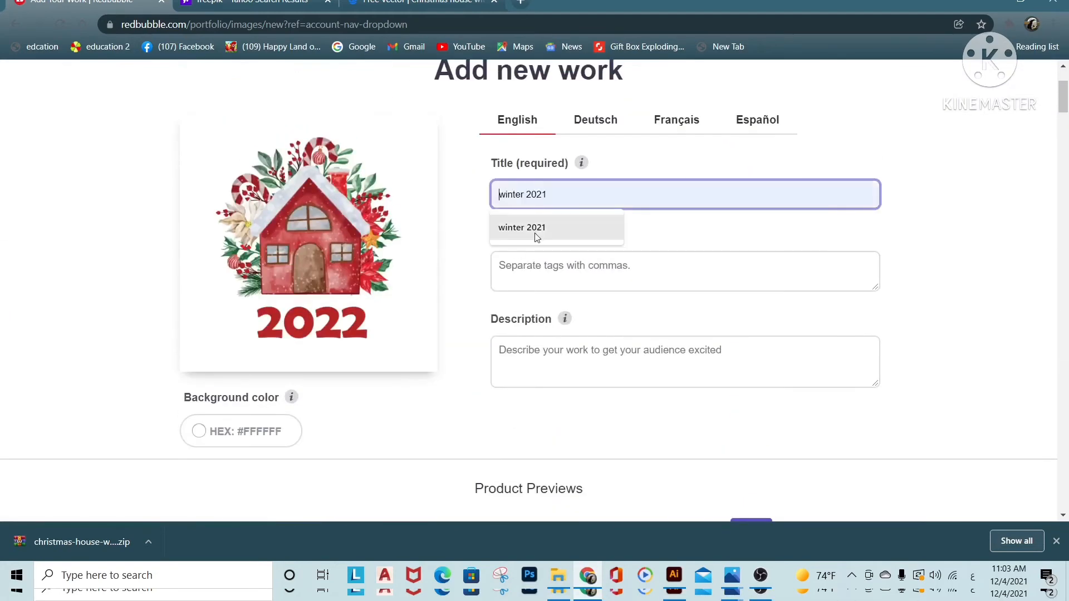
left_click(537, 228)
key("Tab")
key("shift+Tab")
key("ctrl+c")
key("Tab")
key("ctrl+v")
key("Tab")
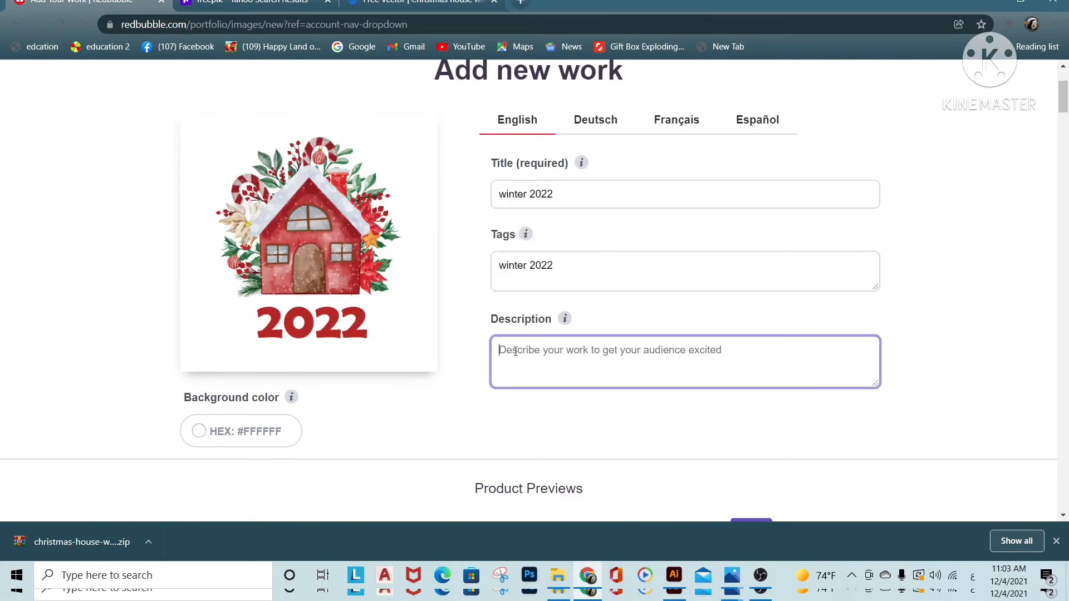
key("ctrl+v")
Disable A-Line Dresses, Stickers & Magnets, Scarves and Tablet Cases & Skins among the remaining product previews
scroll(919, 267, "down", 12)
scroll(917, 279, "down", 18)
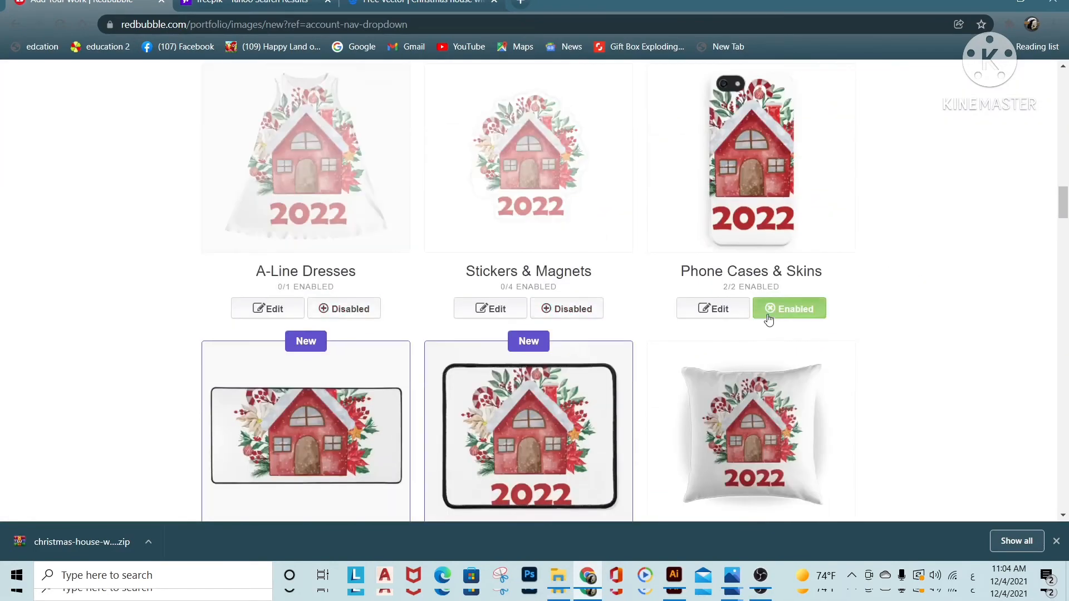
scroll(773, 273, "down", 20)
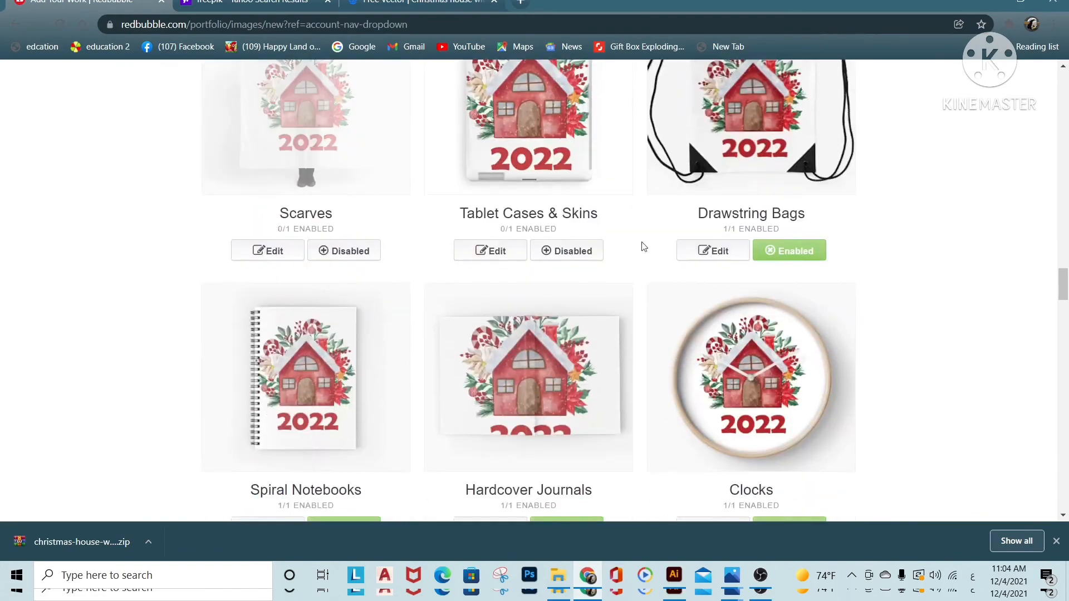
left_click(344, 311)
left_click(579, 313)
scroll(780, 315, "down", 5)
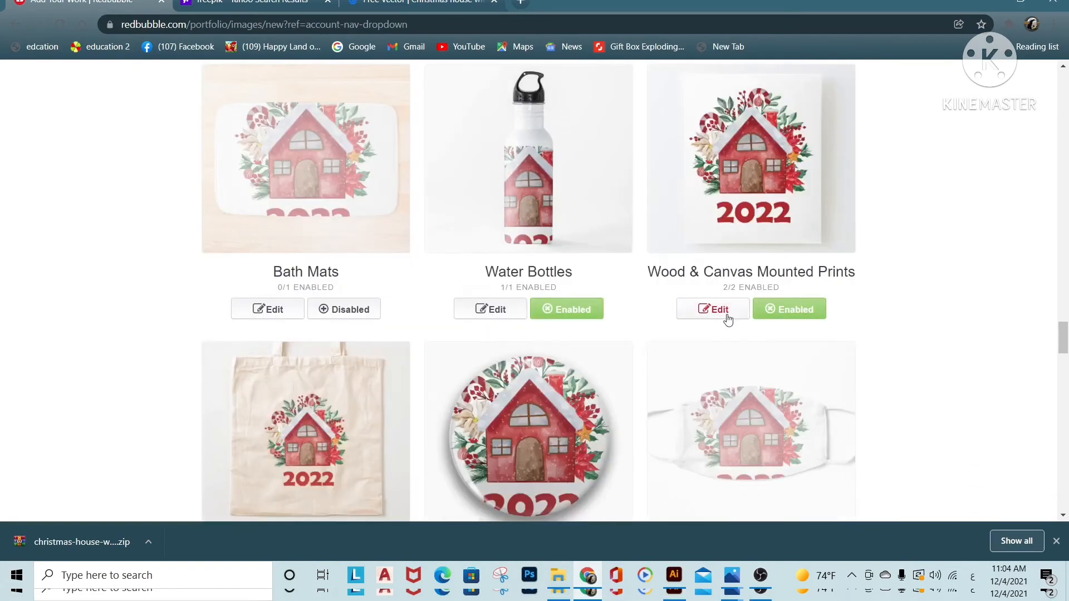
Disable further unwanted products down the page, including Bath Mats, Leggings, Socks and Backpacks
left_click(780, 313)
left_click(569, 313)
scroll(501, 334, "down", 4)
left_click(573, 380)
scroll(668, 345, "down", 6)
left_click(813, 318)
scroll(575, 377, "down", 4)
scroll(568, 373, "down", 7)
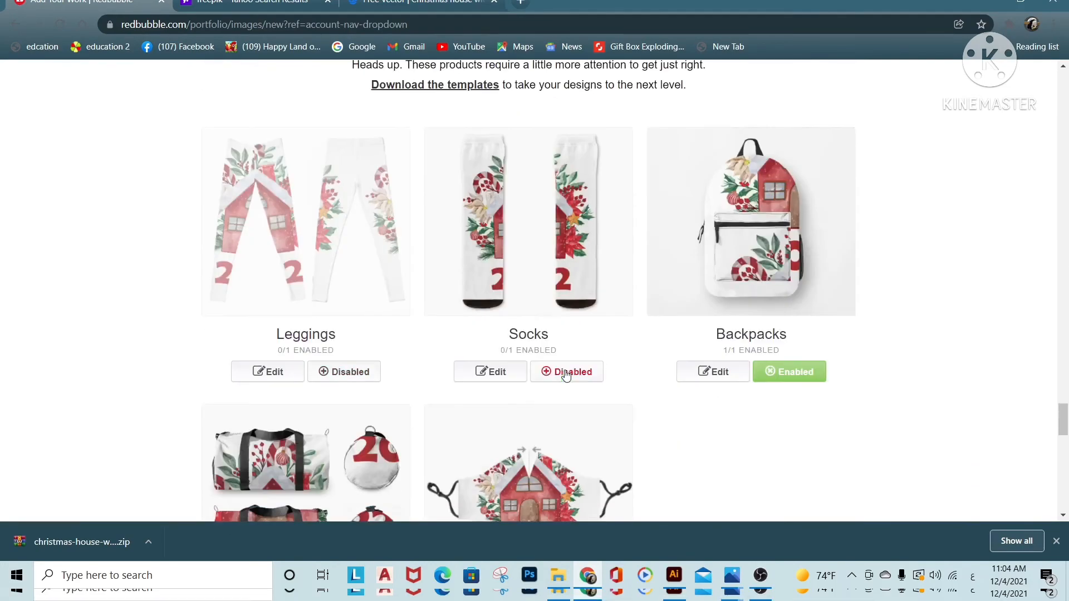
left_click(788, 370)
scroll(387, 444, "down", 4)
left_click(384, 443)
Confirm the right to sell the artwork, save it as public non-mature work, and view the published product mockups
scroll(583, 282, "down", 6)
scroll(584, 282, "down", 5)
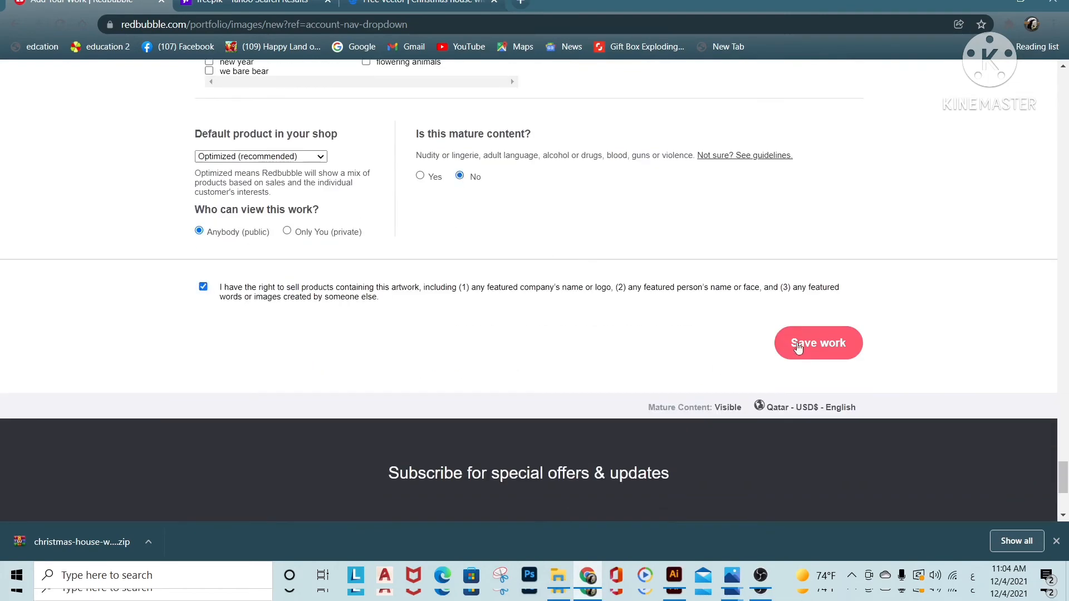
left_click(798, 345)
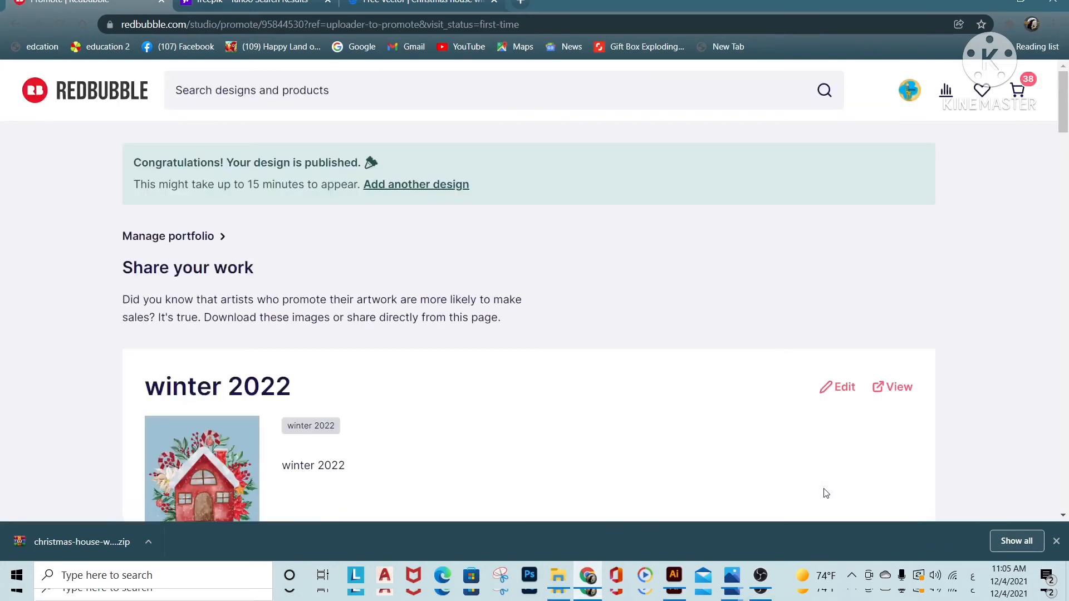
scroll(824, 493, "down", 10)
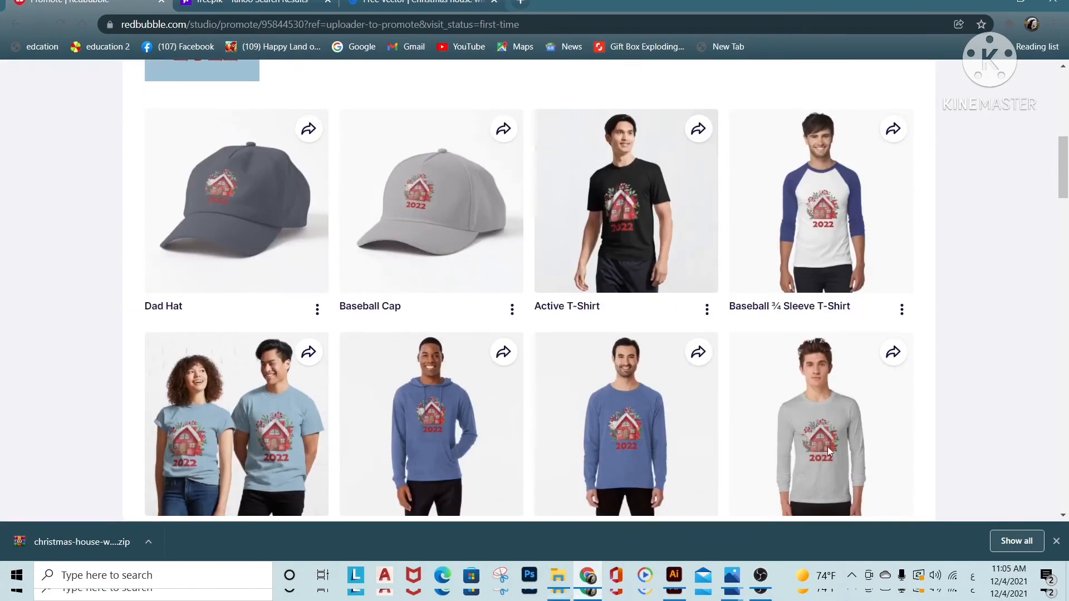
Look over the published product mockups and open the Active T-Shirt's product page
scroll(963, 442, "down", 5)
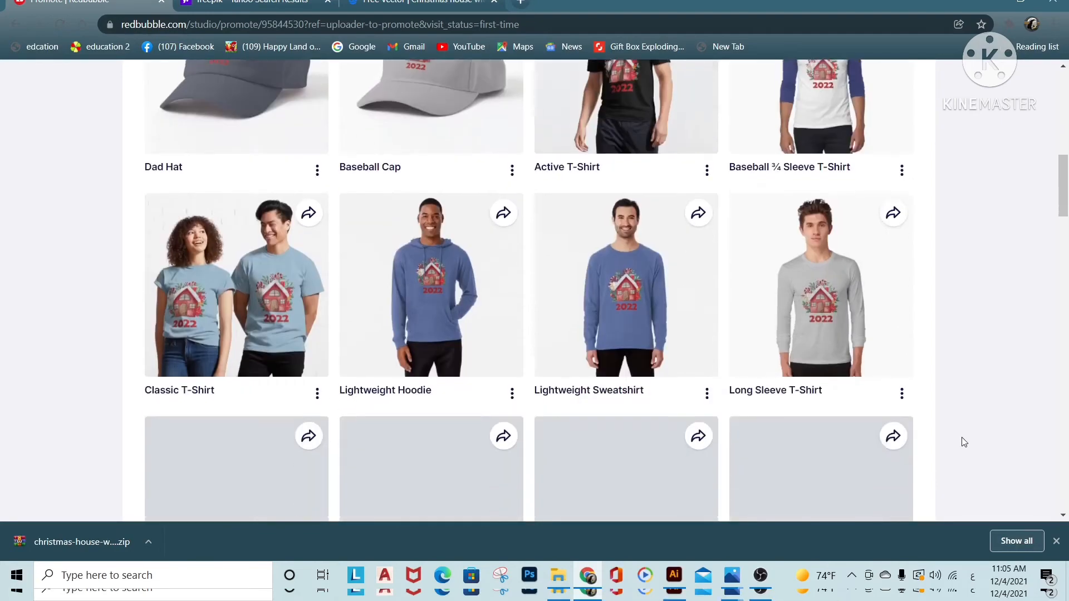
scroll(965, 444, "down", 9)
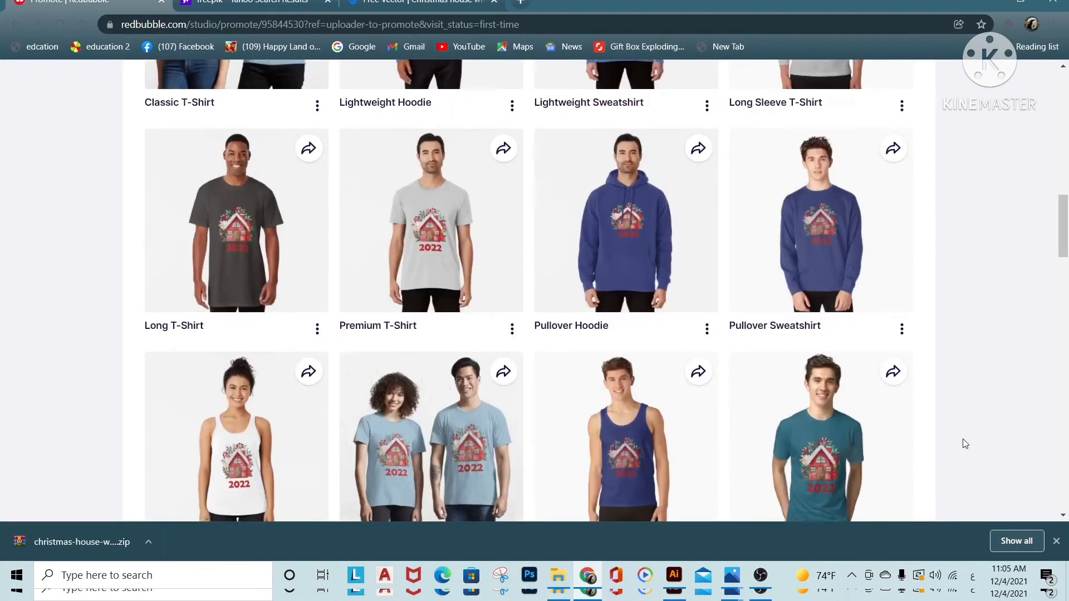
scroll(965, 444, "down", 11)
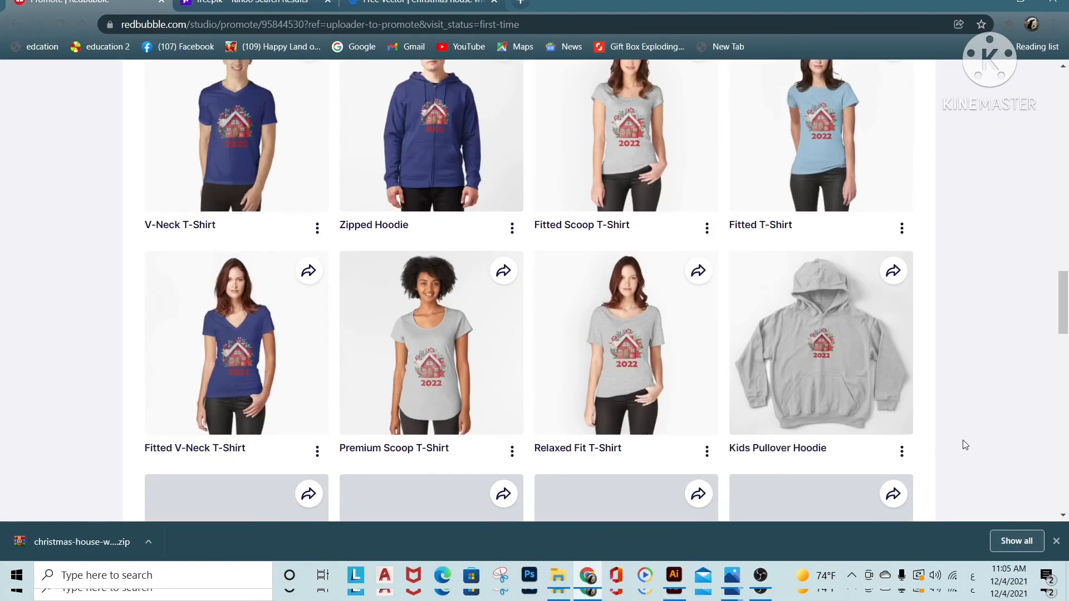
scroll(970, 443, "up", 10)
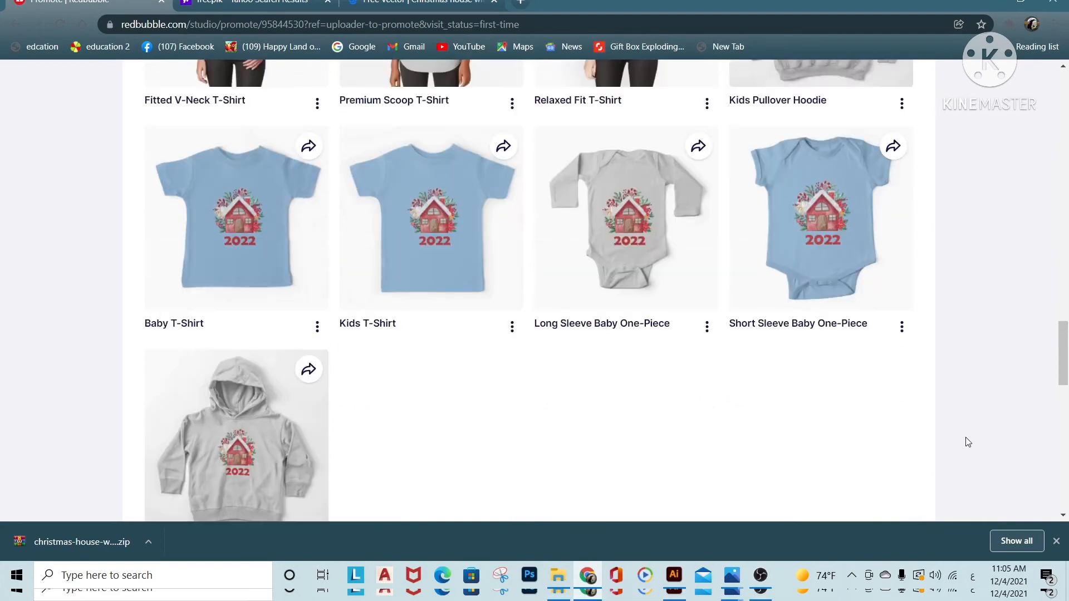
scroll(973, 442, "up", 15)
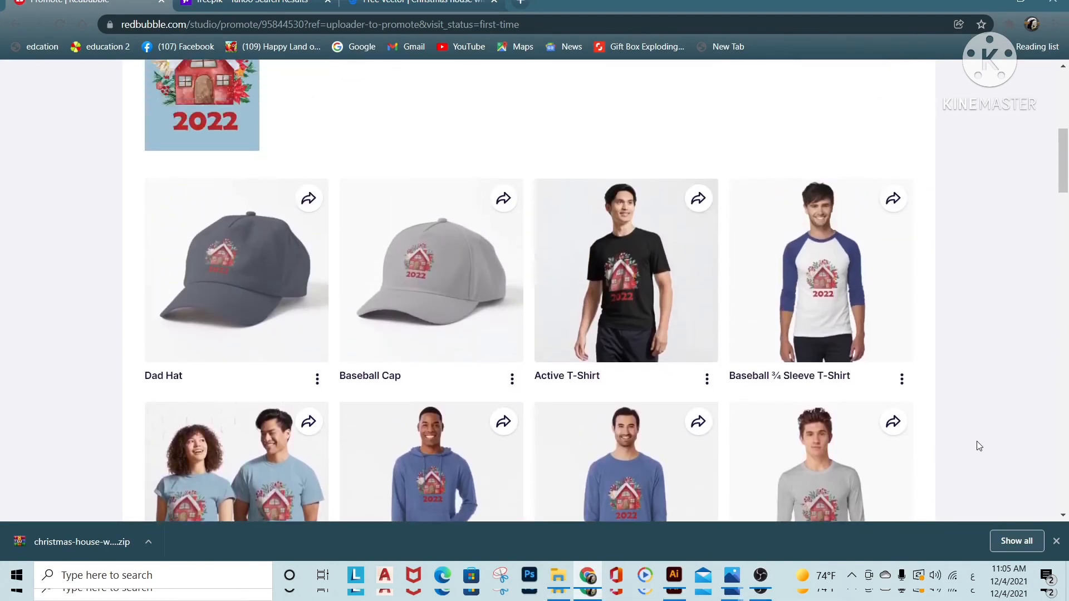
left_click(706, 384)
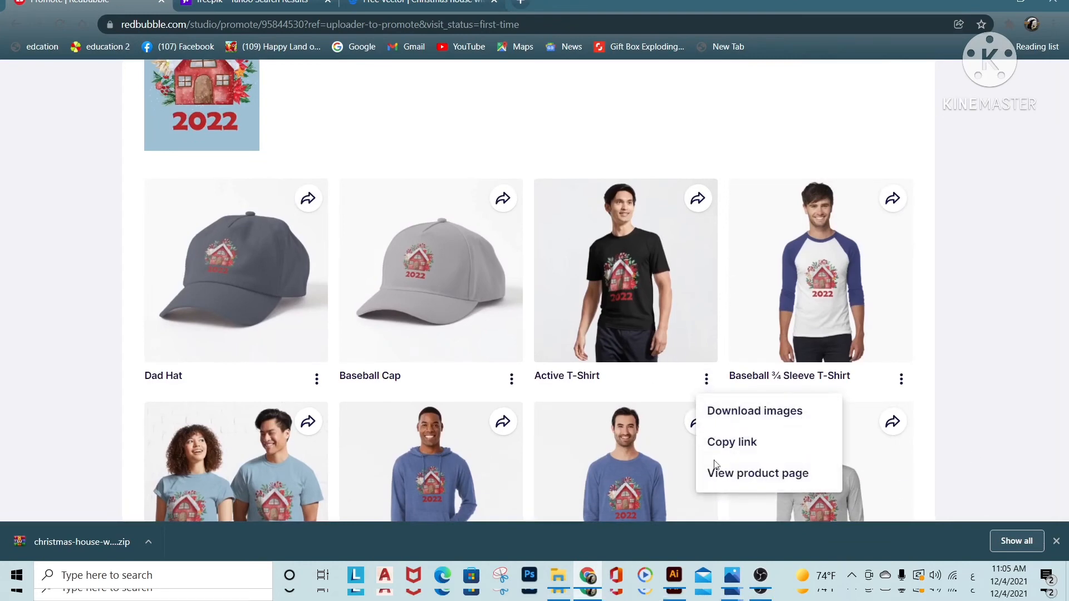
left_click(731, 474)
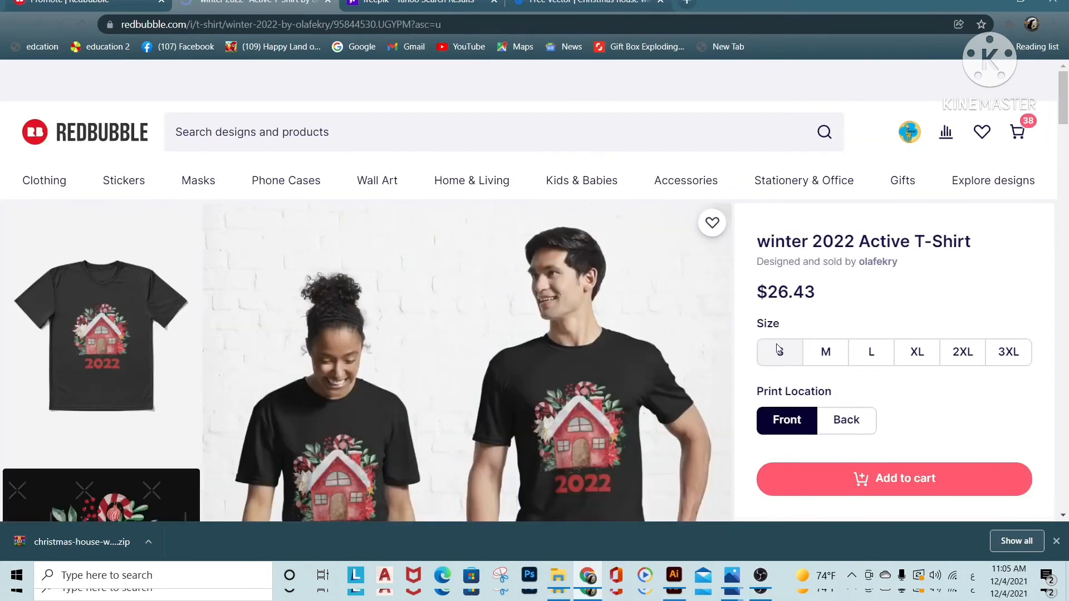
Preview the Active T-Shirt in Royal Blue and save it to Favorites
scroll(768, 353, "down", 1)
scroll(767, 348, "down", 1)
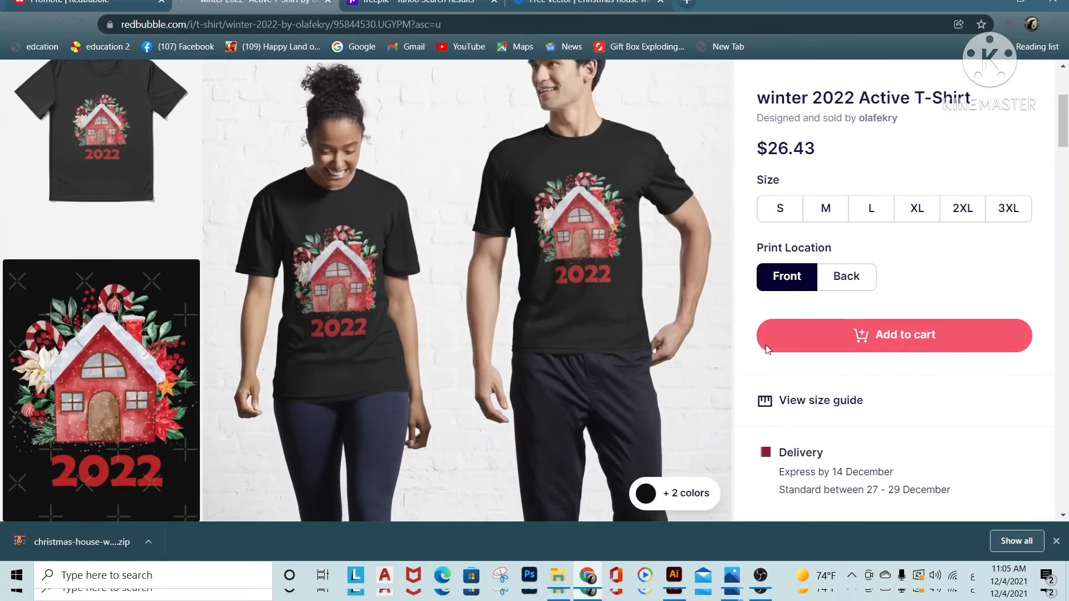
scroll(771, 355, "down", 3)
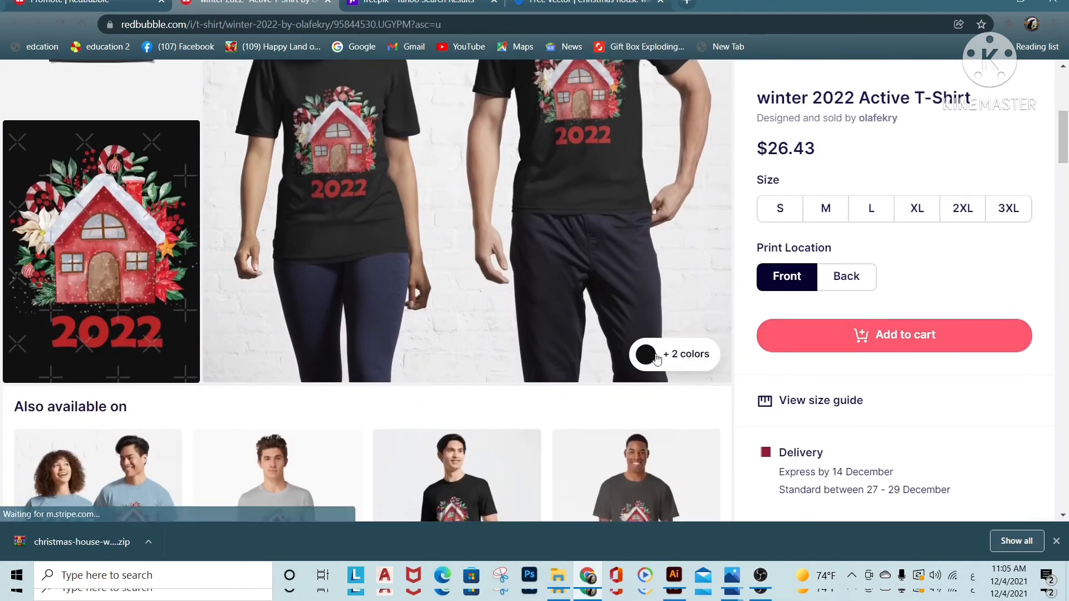
left_click(640, 353)
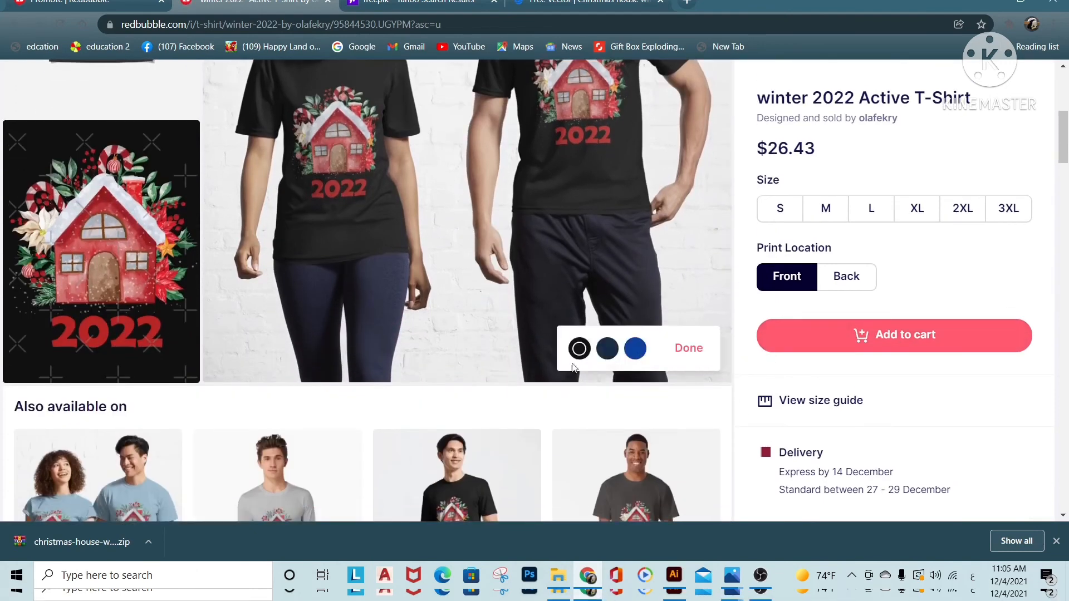
left_click(635, 349)
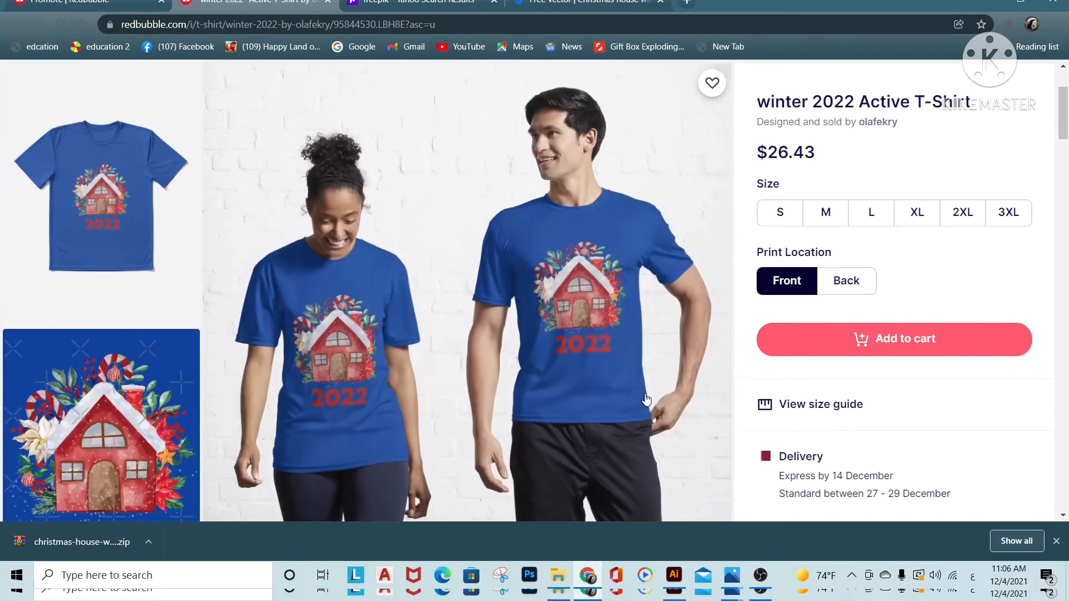
scroll(647, 400, "down", 1)
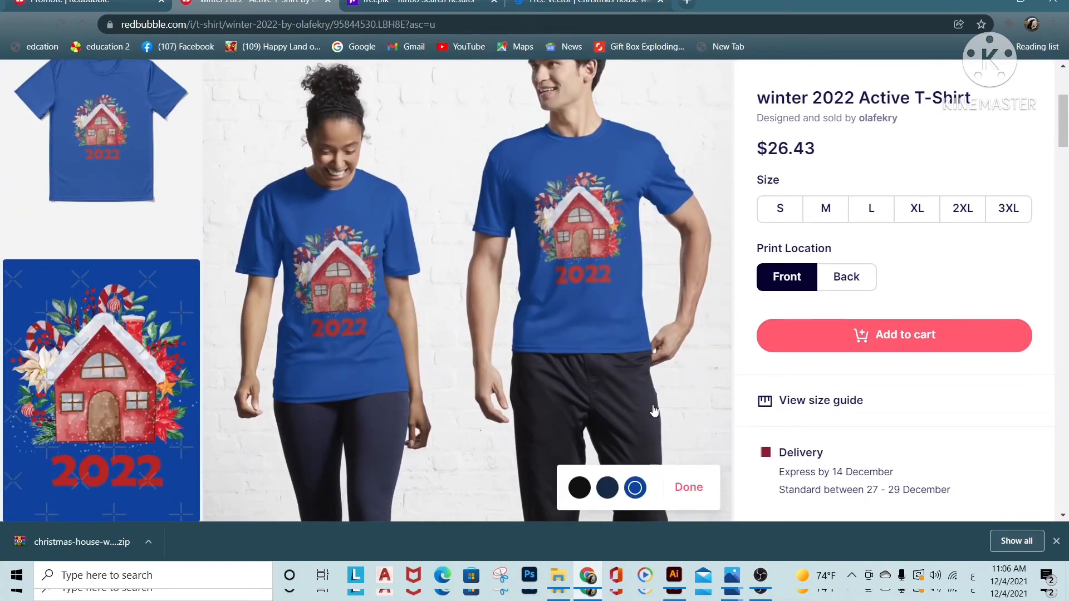
scroll(664, 413, "up", 1)
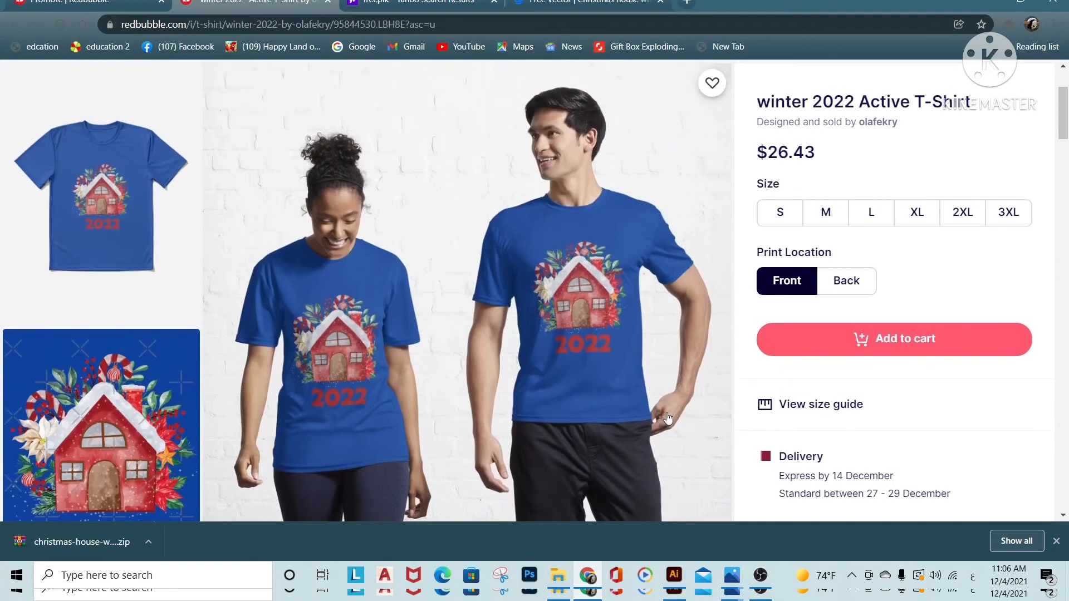
left_click(713, 84)
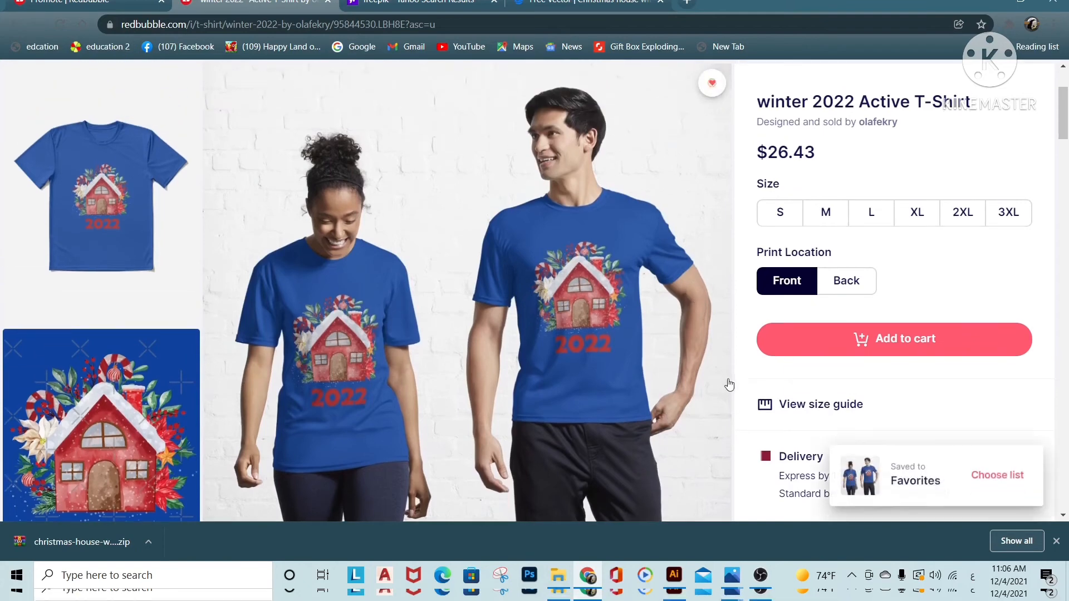
Preview the design on the Active T-Shirt in navy blue
scroll(729, 384, "down", 3)
left_click(607, 351)
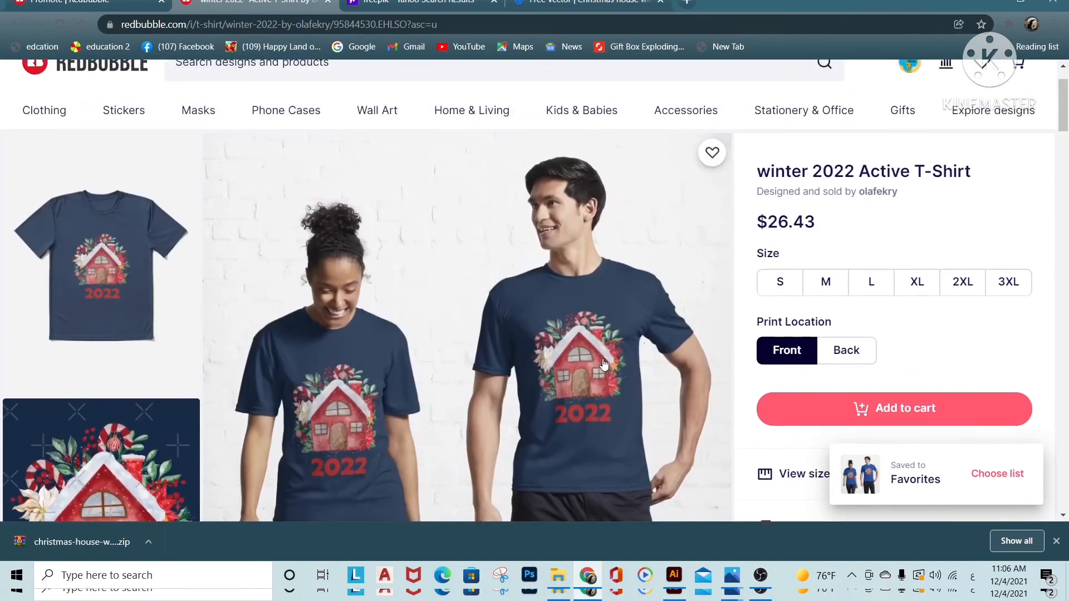
scroll(604, 364, "down", 2)
scroll(613, 422, "down", 2)
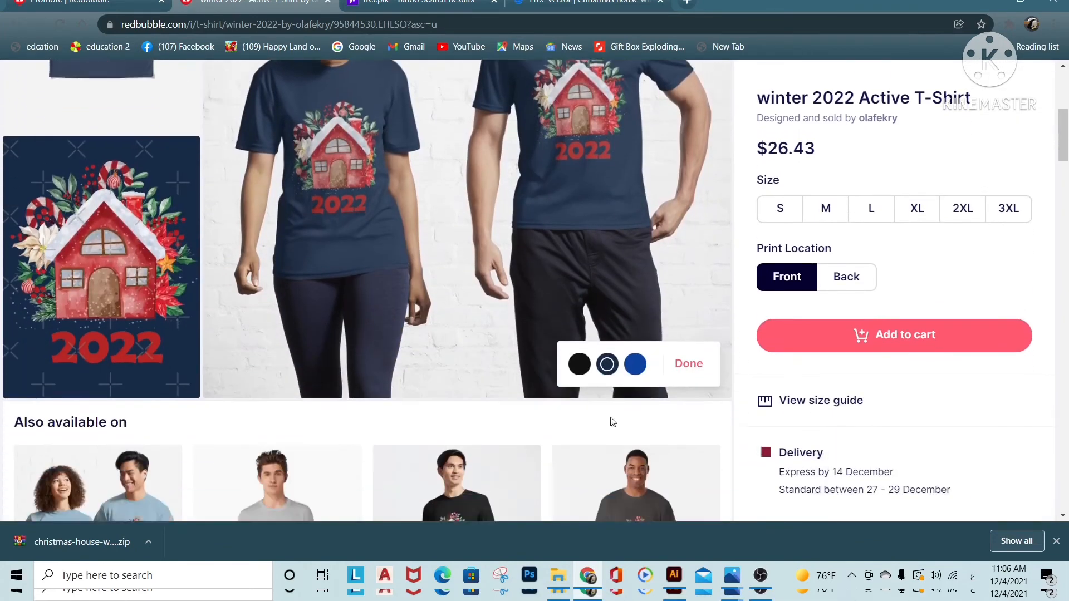
Open the Classic T-Shirt version of the design and preview it in golden yellow
scroll(612, 422, "down", 5)
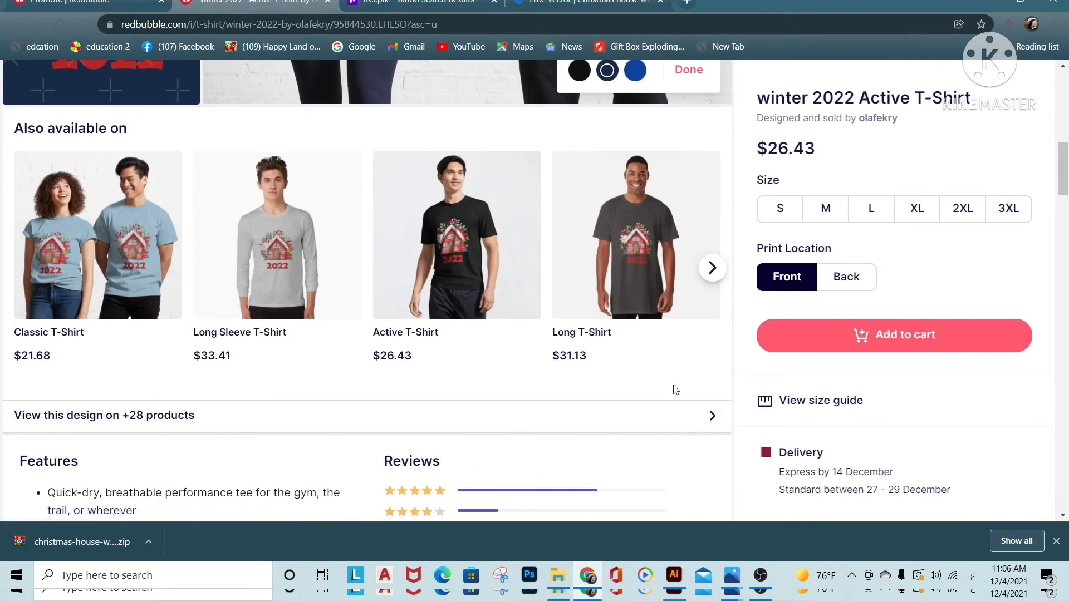
left_click(128, 269)
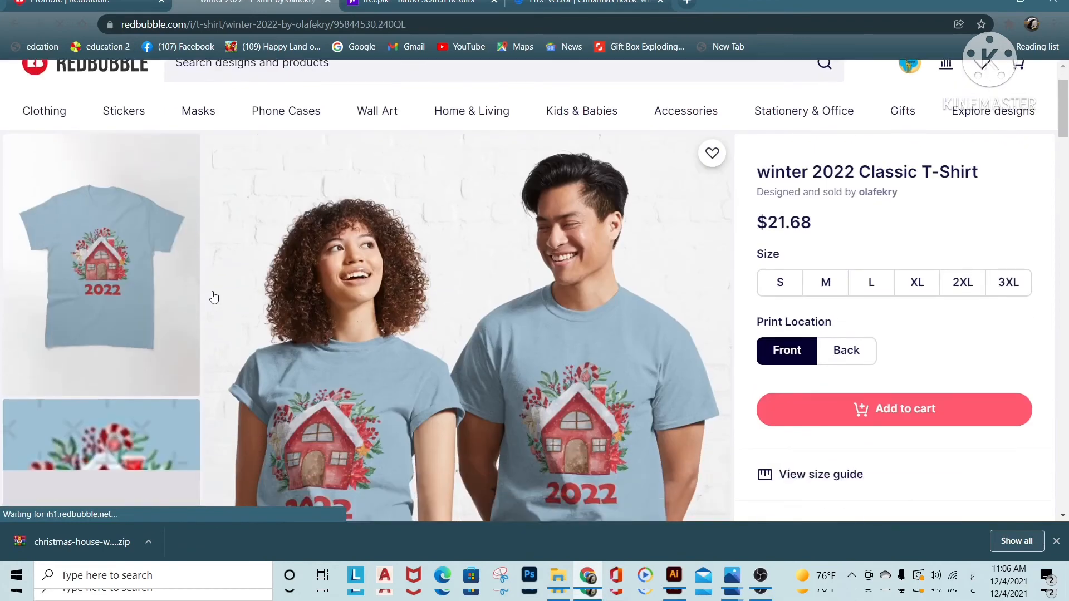
scroll(216, 297, "down", 3)
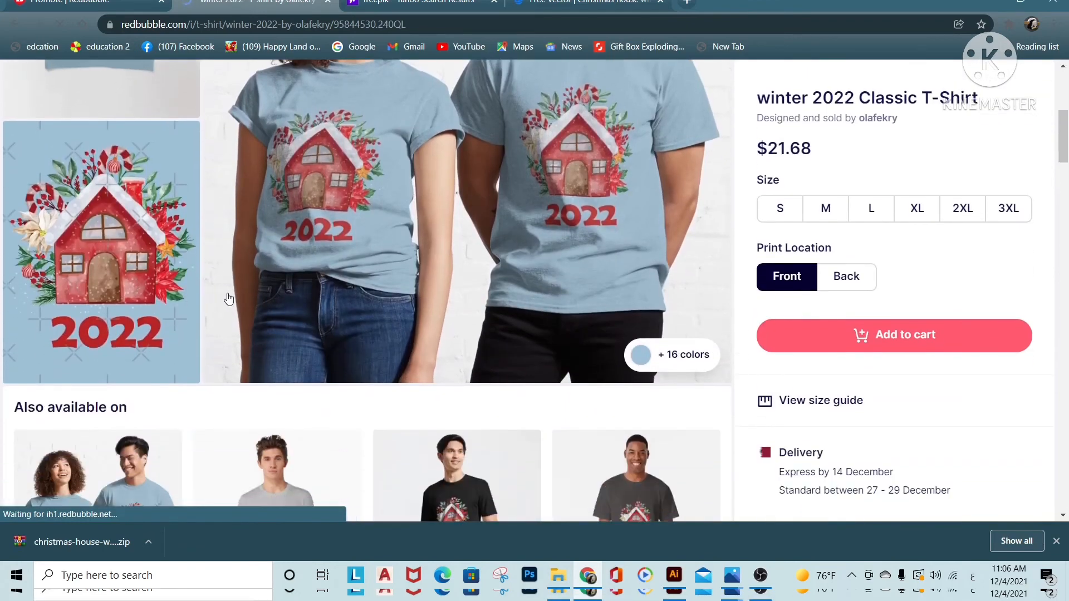
left_click(641, 360)
left_click(469, 349)
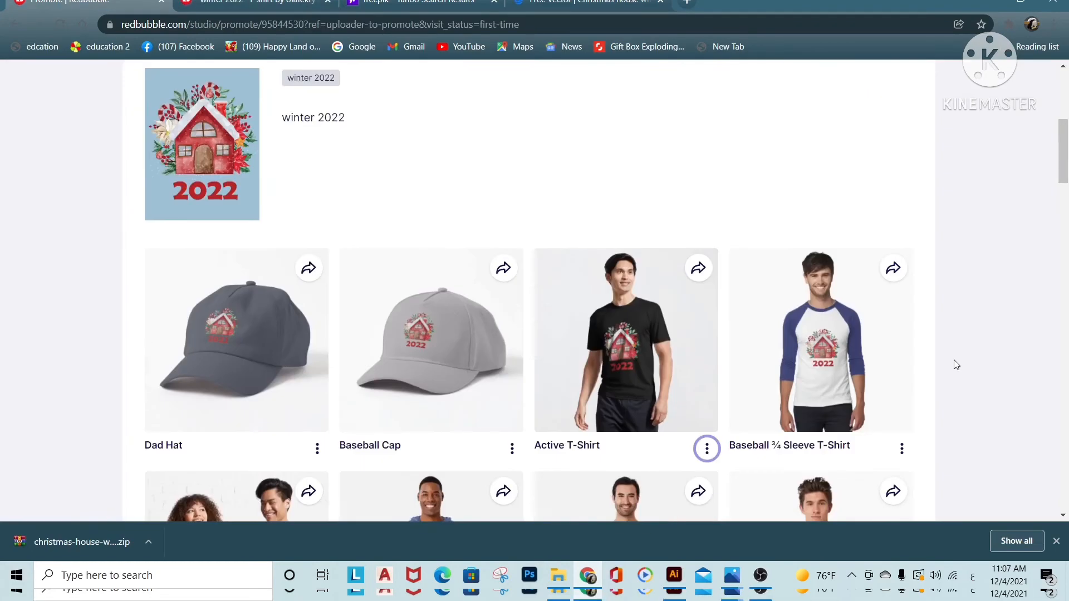
scroll(955, 364, "down", 1)
scroll(956, 364, "down", 1)
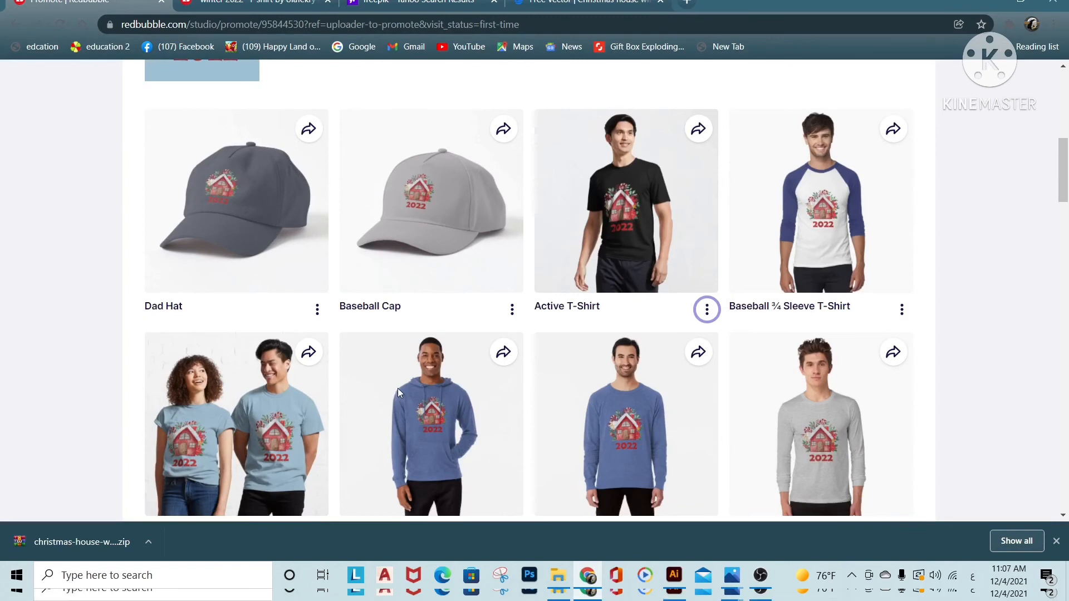
Open the published winter 2022 work for editing and set the Standard Print Clothing Hoodie (Pullover) color to pale pink
scroll(420, 390, "up", 6)
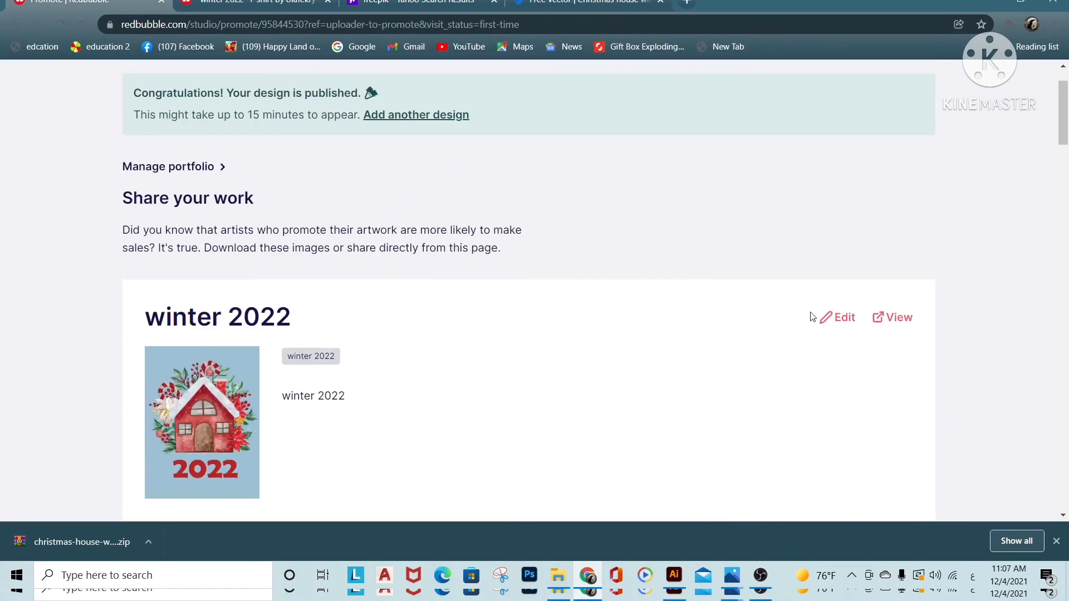
left_click(846, 327)
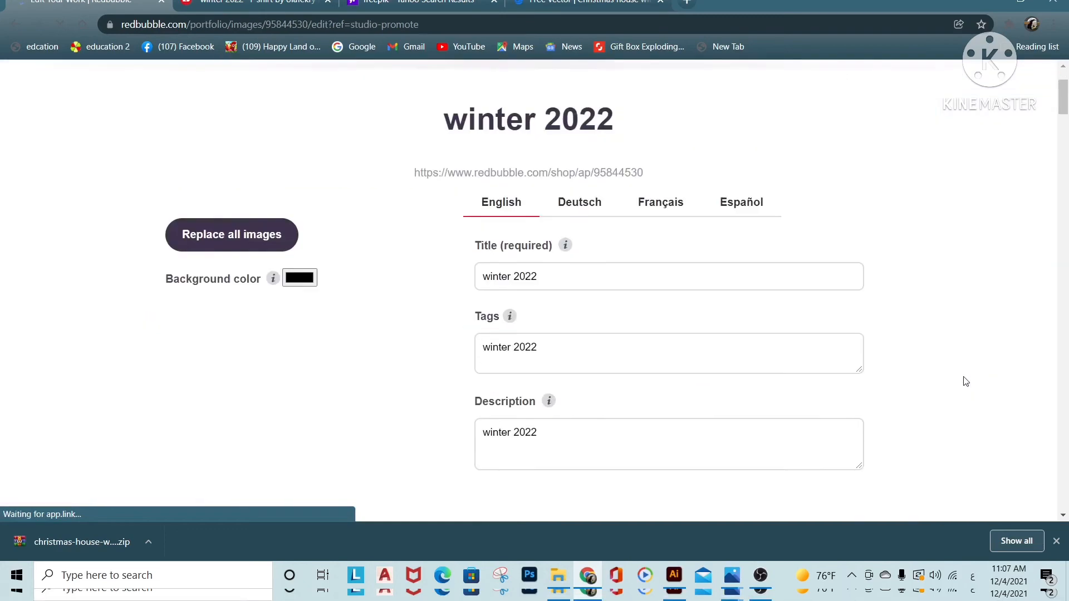
scroll(964, 382, "down", 5)
scroll(964, 382, "down", 4)
left_click(743, 289)
left_click(800, 397)
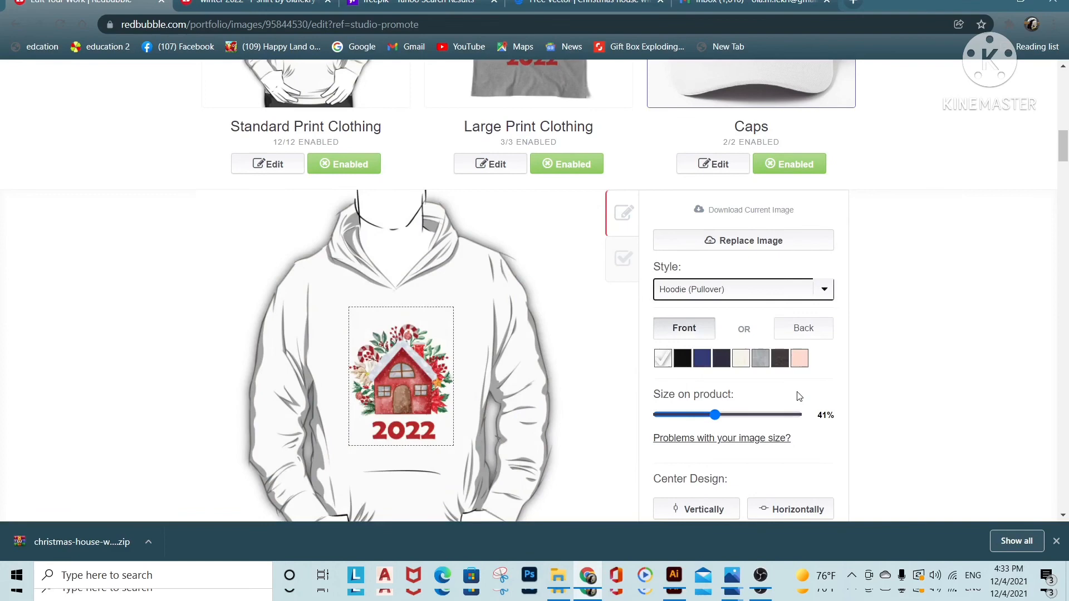
left_click(797, 361)
scroll(723, 340, "down", 1)
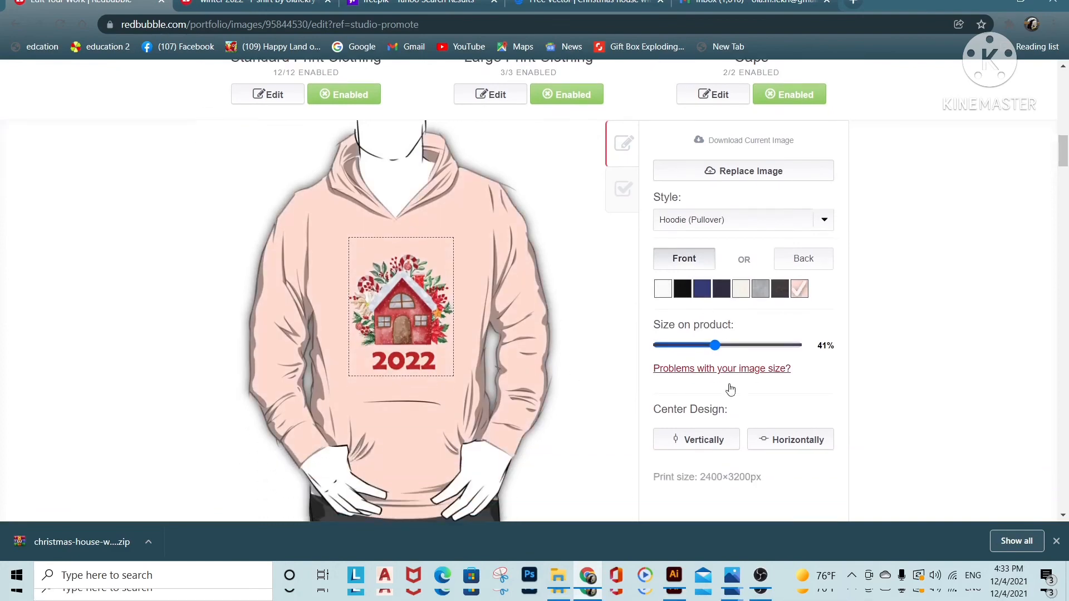
scroll(749, 439, "up", 3)
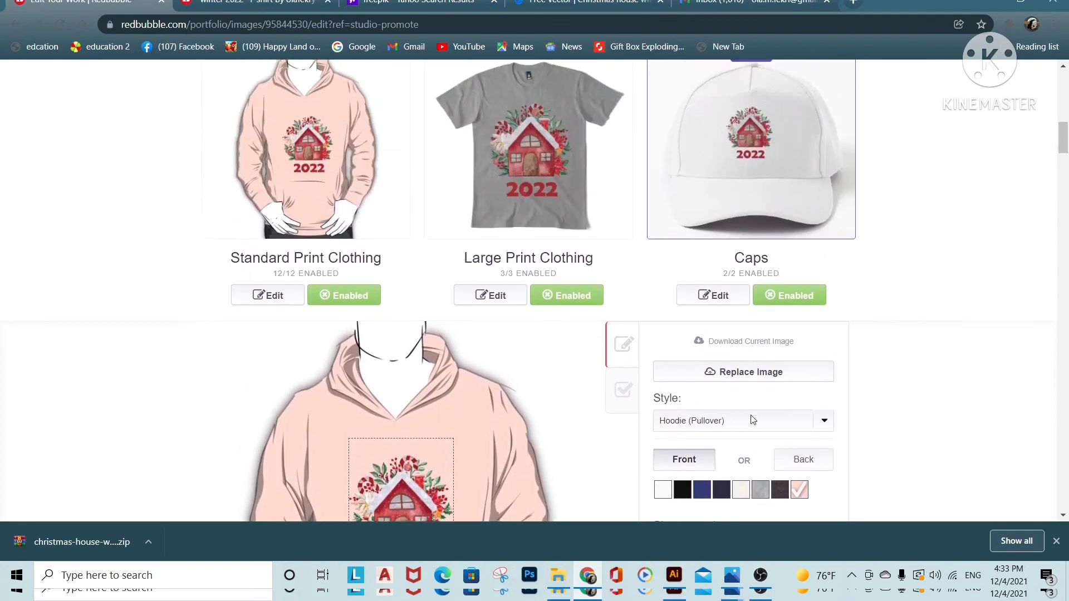
Confirm the right to sell the artwork and save the edited winter 2022 work
scroll(755, 449, "down", 12)
left_click(203, 261)
left_click(800, 318)
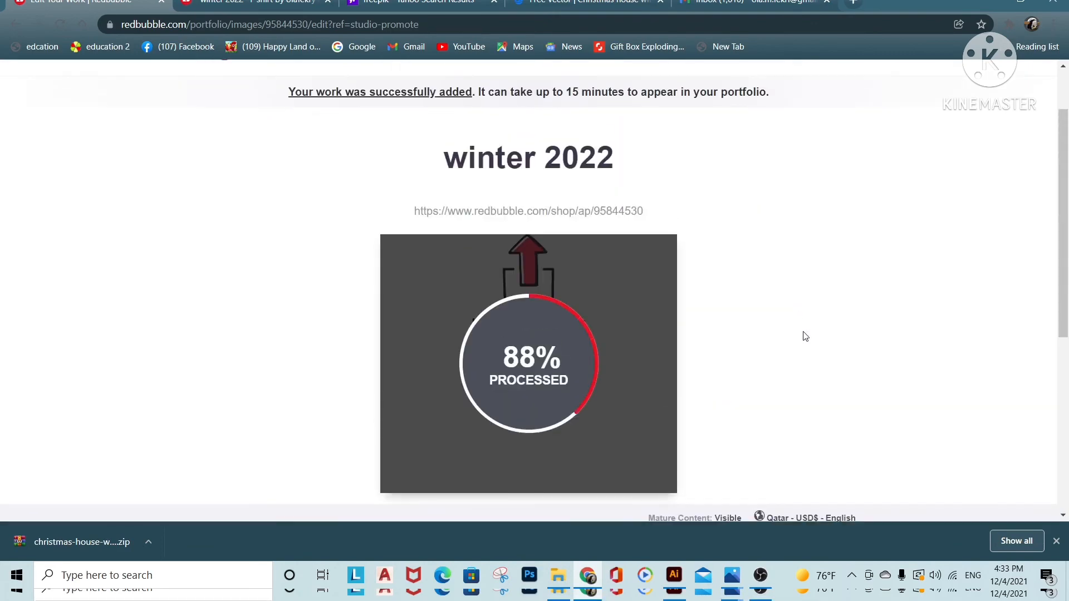
Examine the updated product mockups on the promote page, from the hats to the toddler hoodie, for their new colors
scroll(836, 329, "down", 5)
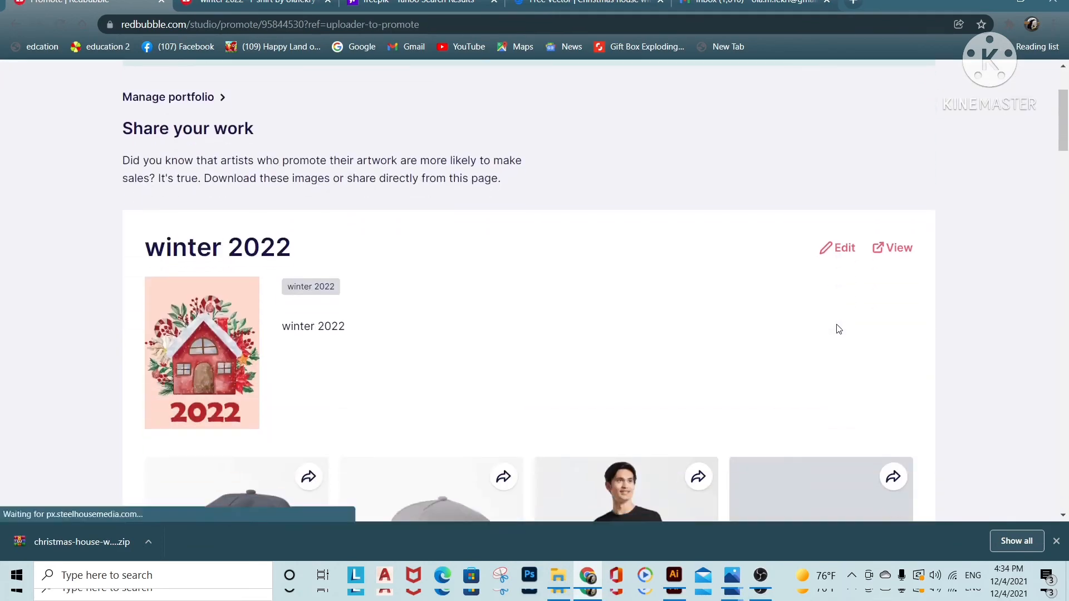
scroll(836, 325, "down", 4)
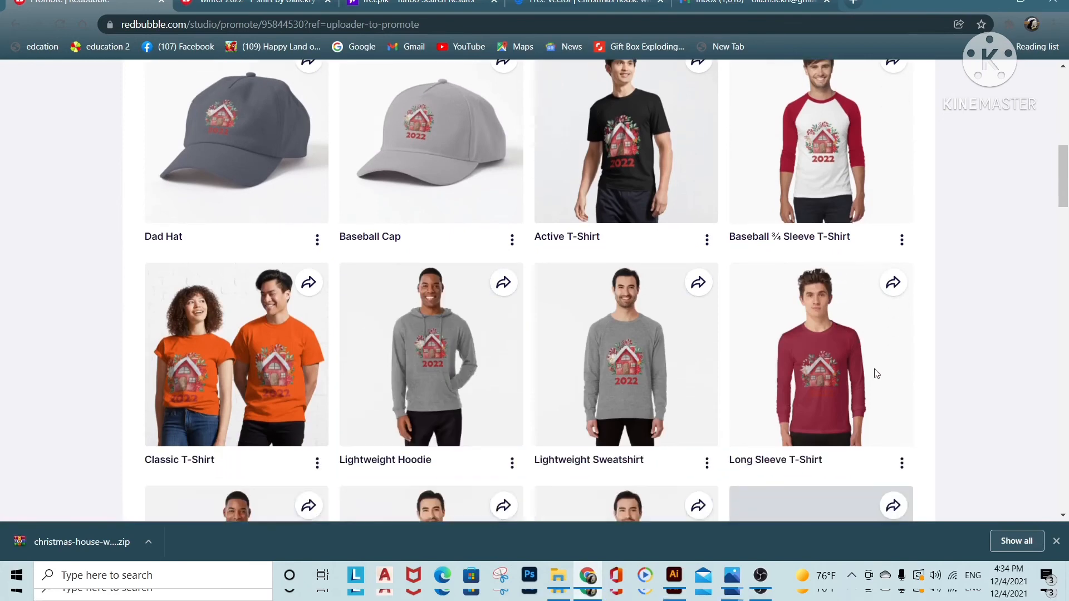
scroll(880, 376, "down", 2)
scroll(880, 376, "down", 3)
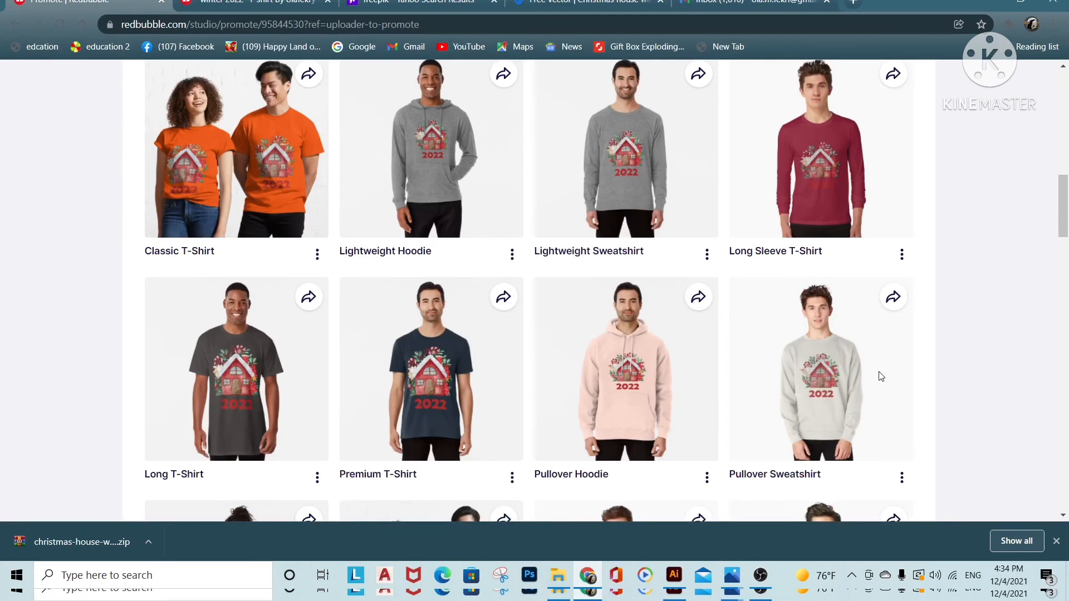
scroll(880, 377, "down", 5)
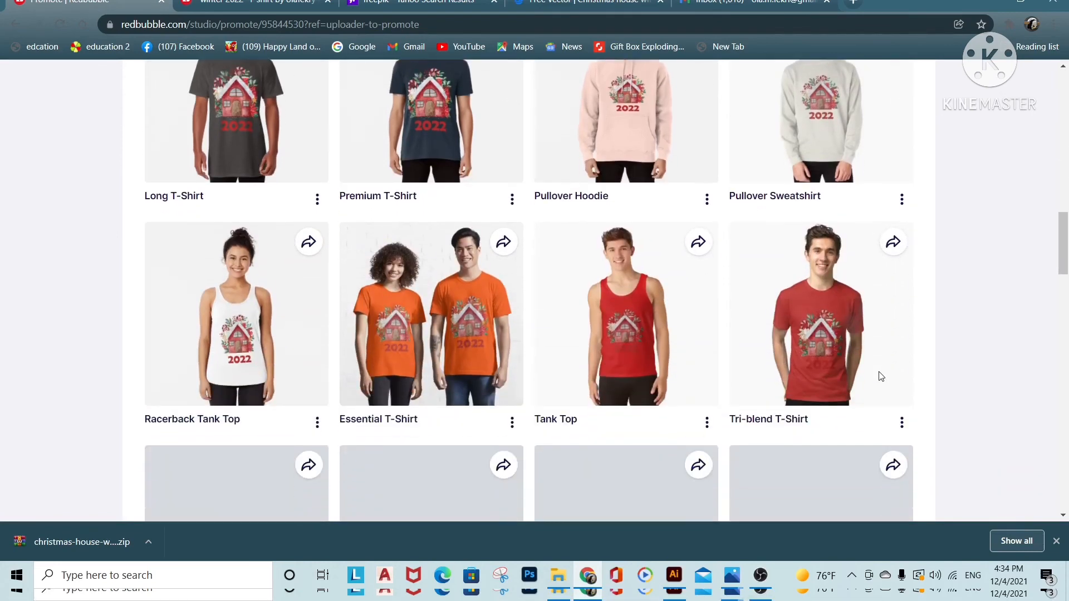
scroll(880, 376, "down", 4)
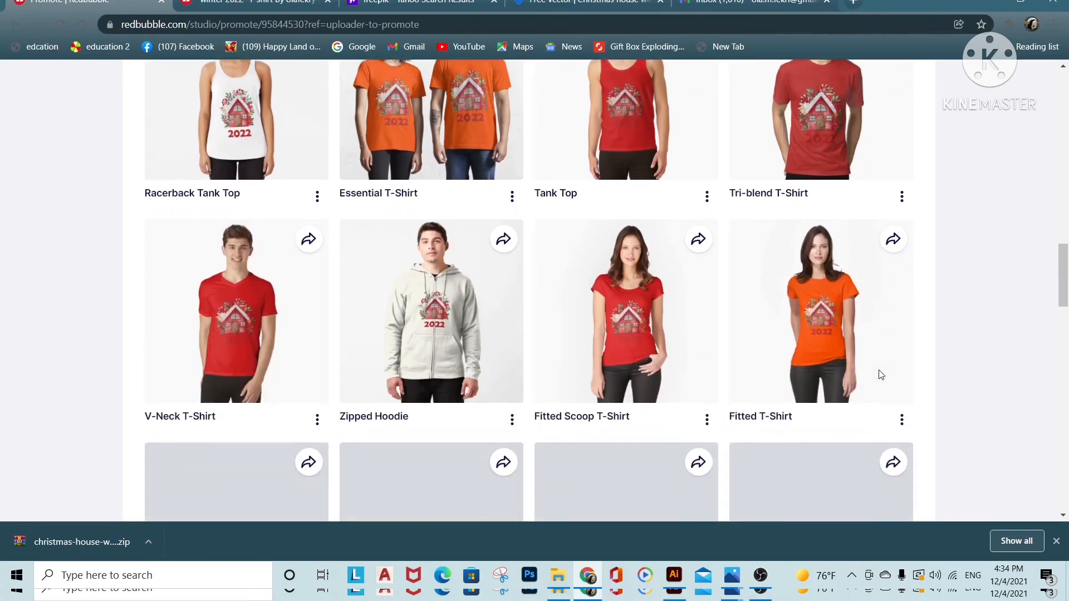
scroll(880, 375, "down", 3)
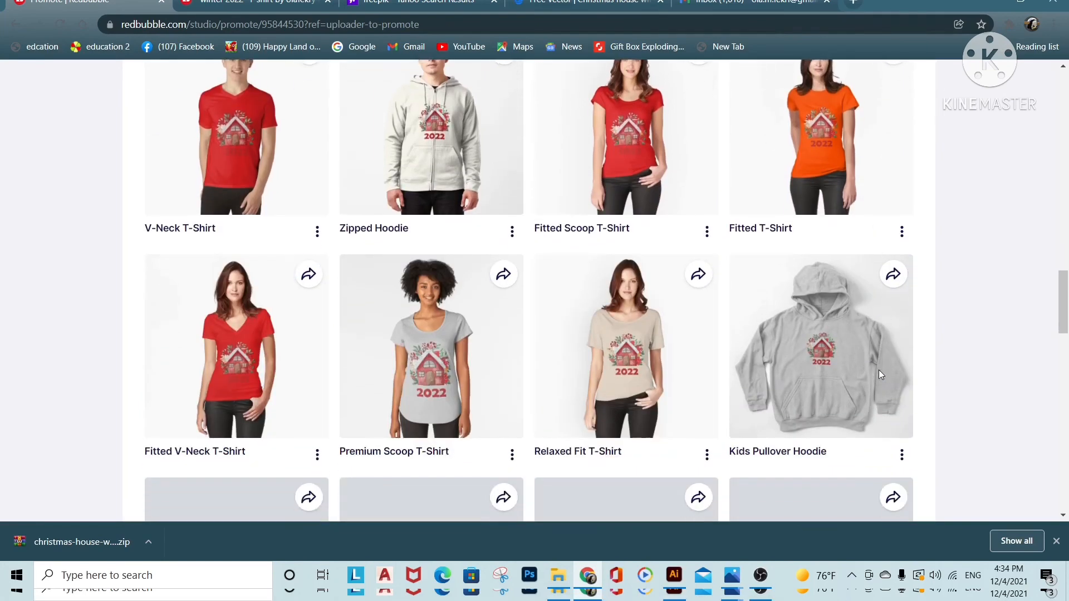
scroll(879, 372, "down", 4)
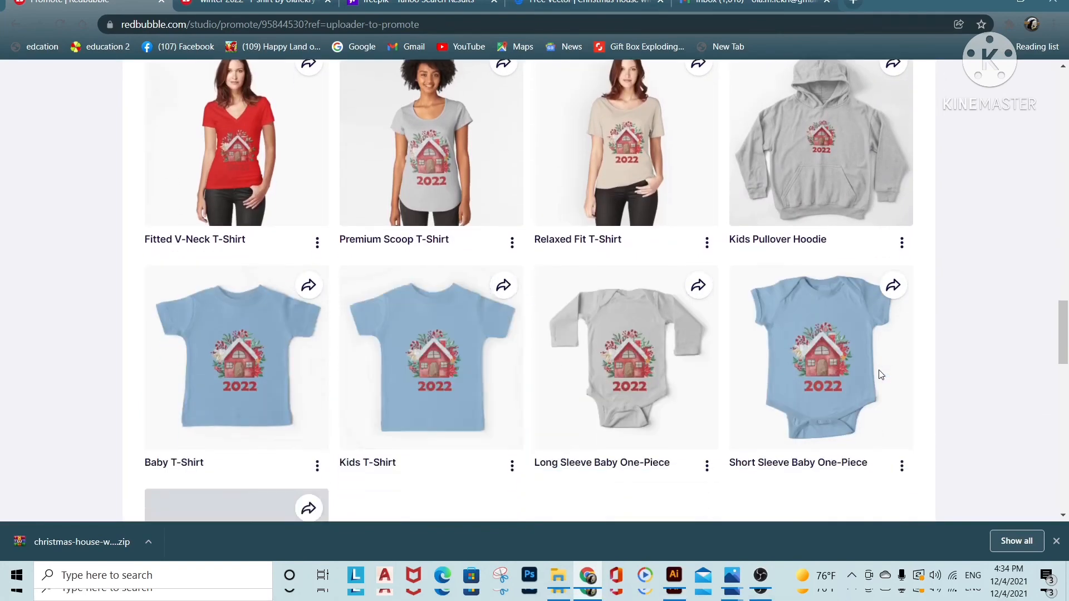
scroll(881, 375, "down", 4)
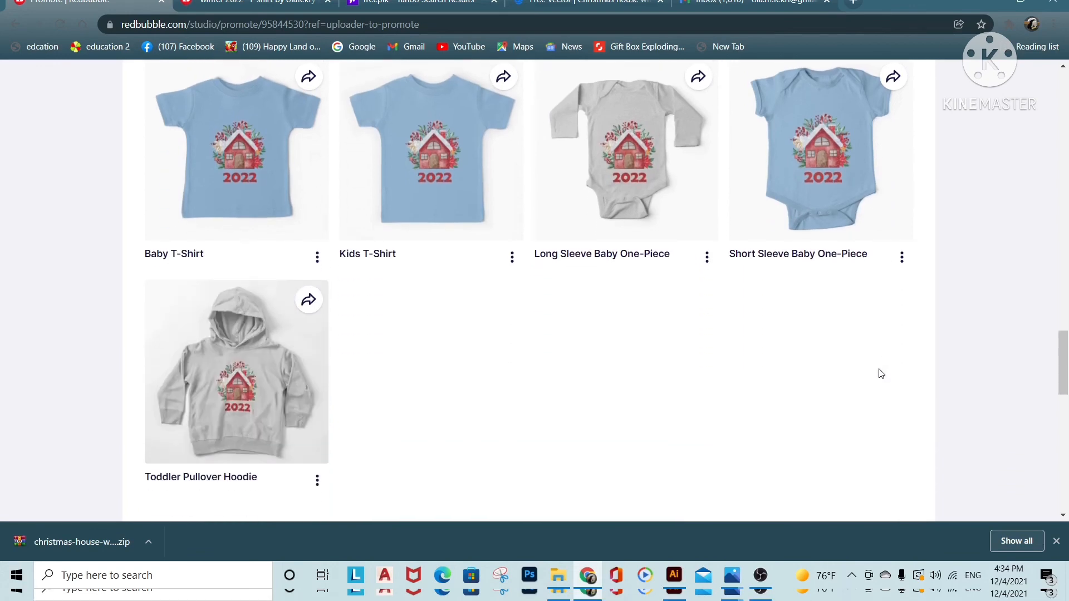
Review the recolored clothing mockups on the promote page again, from the Toddler Pullover Hoodie back to the Classic T-Shirt
scroll(880, 374, "up", 8)
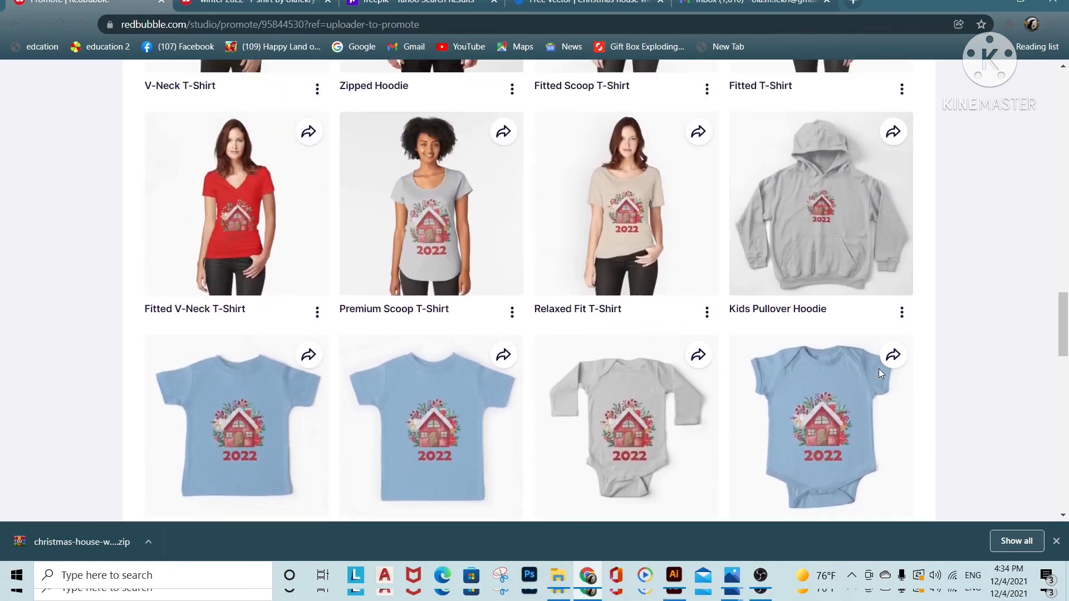
scroll(881, 373, "up", 8)
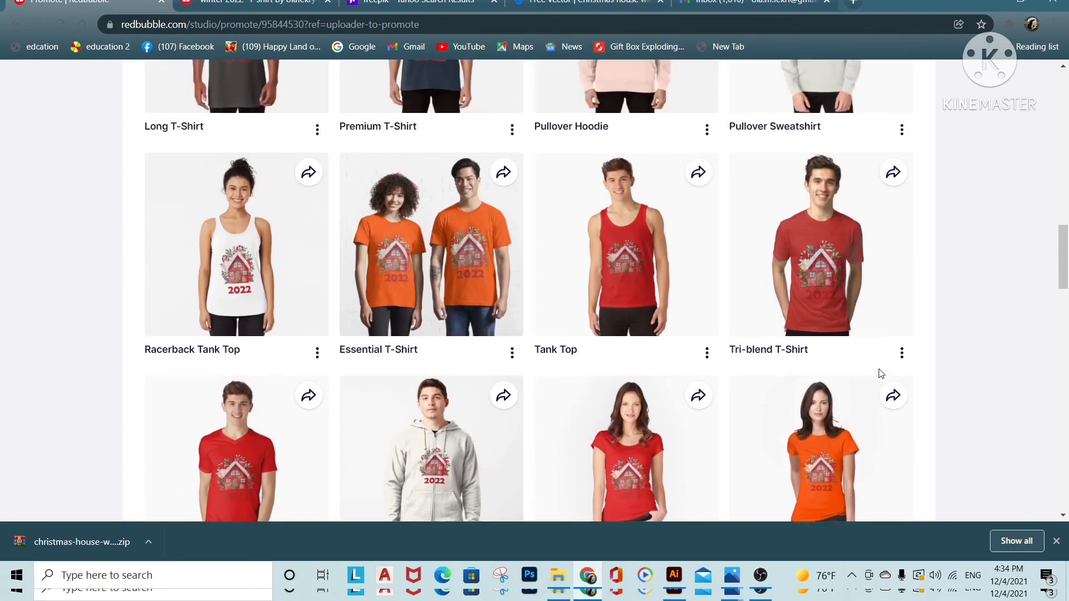
scroll(880, 373, "up", 6)
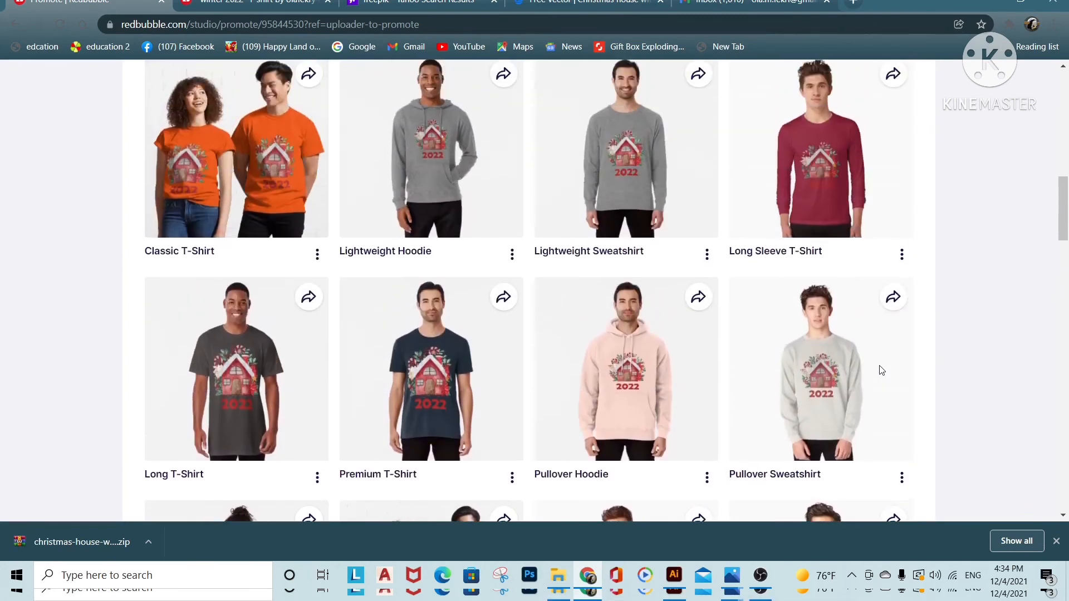
scroll(880, 374, "up", 4)
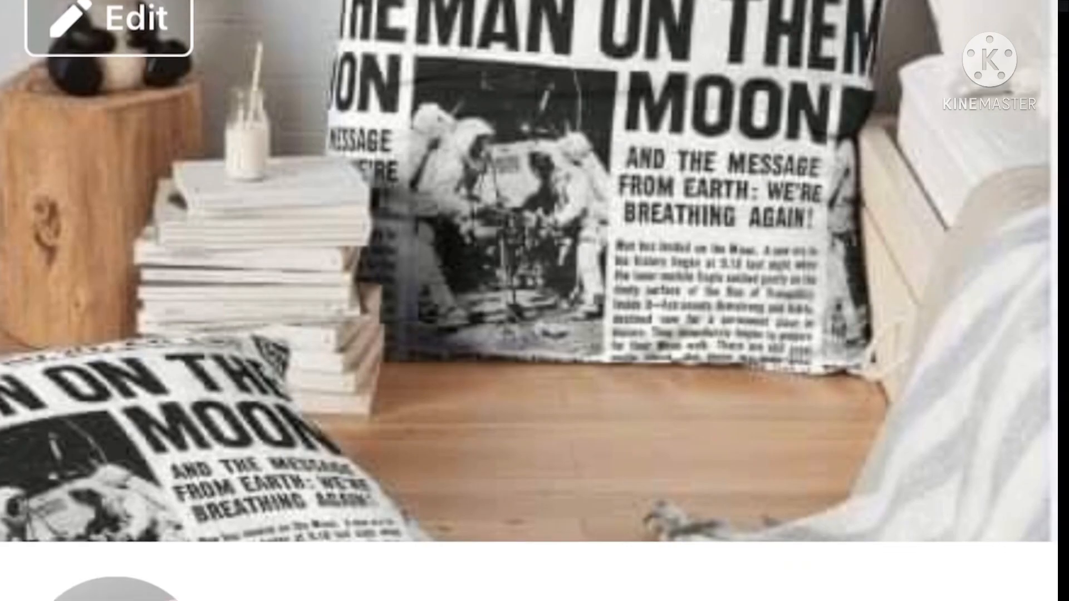
Switch to the Design every day Facebook page and browse its posts, from the page header through the Redbubble tips to the Google Trends post
scroll(529, 300, "down", 1)
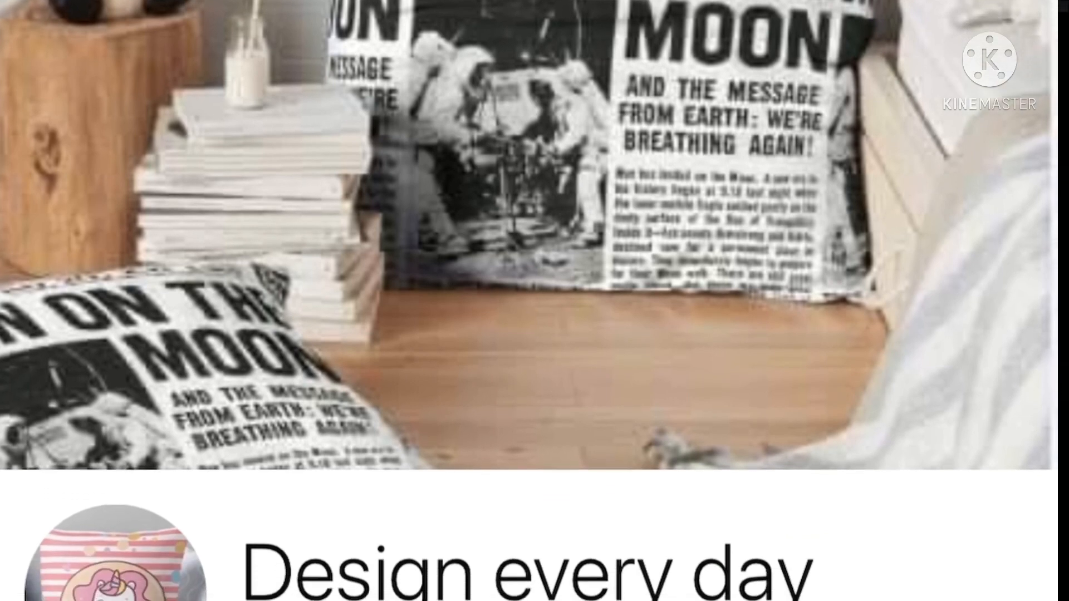
scroll(529, 300, "down", 1)
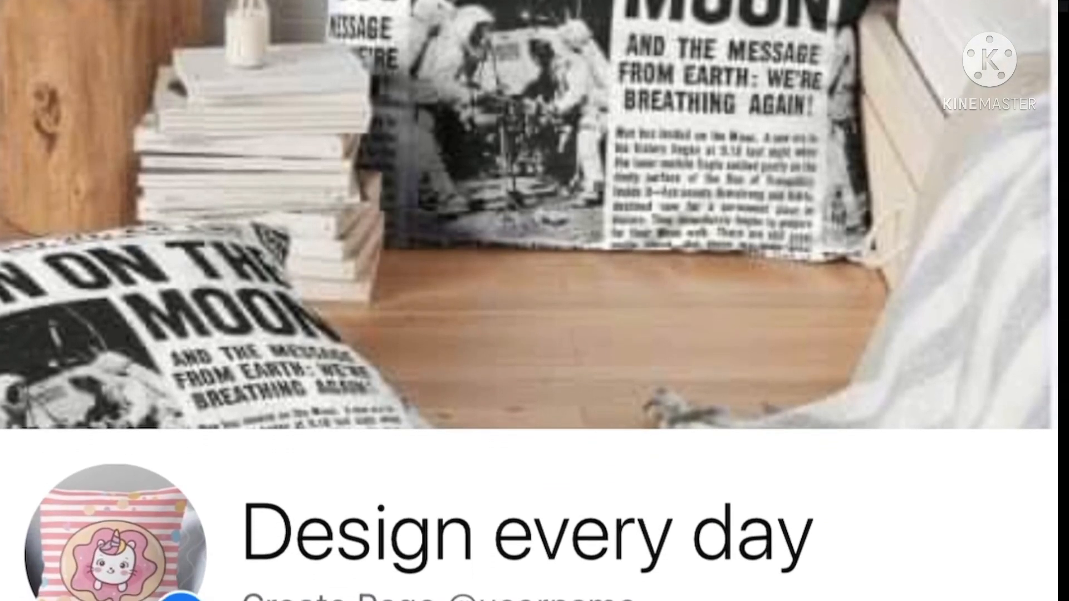
scroll(530, 301, "down", 1)
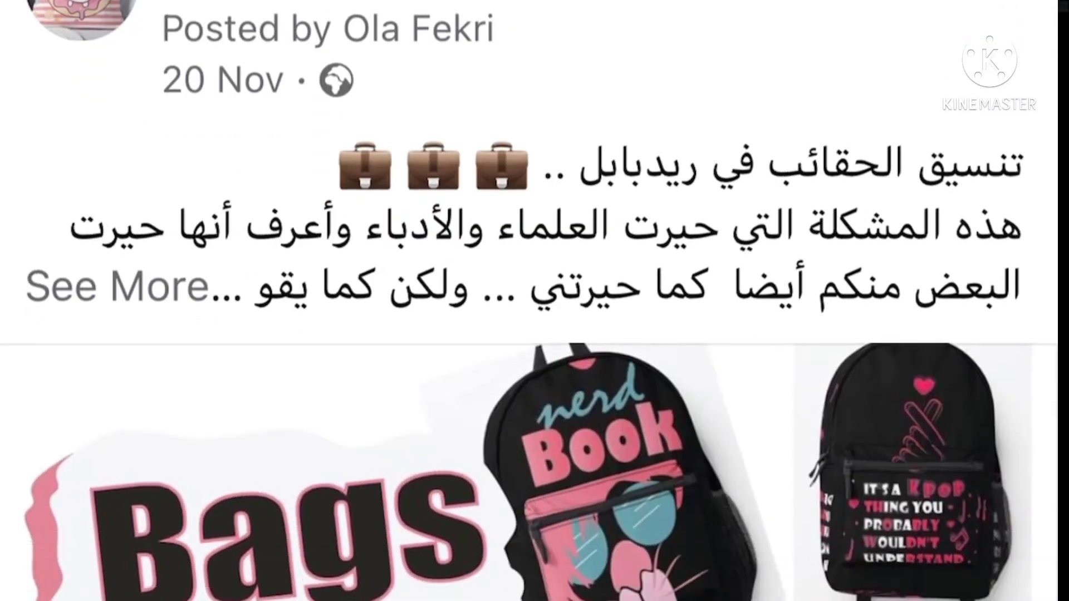
scroll(529, 301, "down", 15)
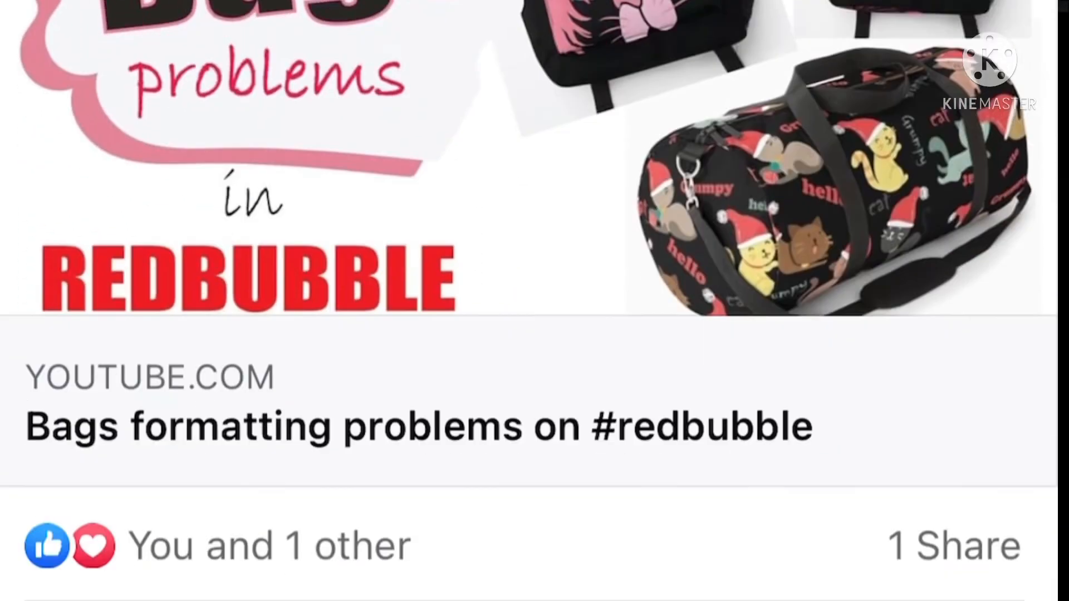
scroll(529, 301, "down", 15)
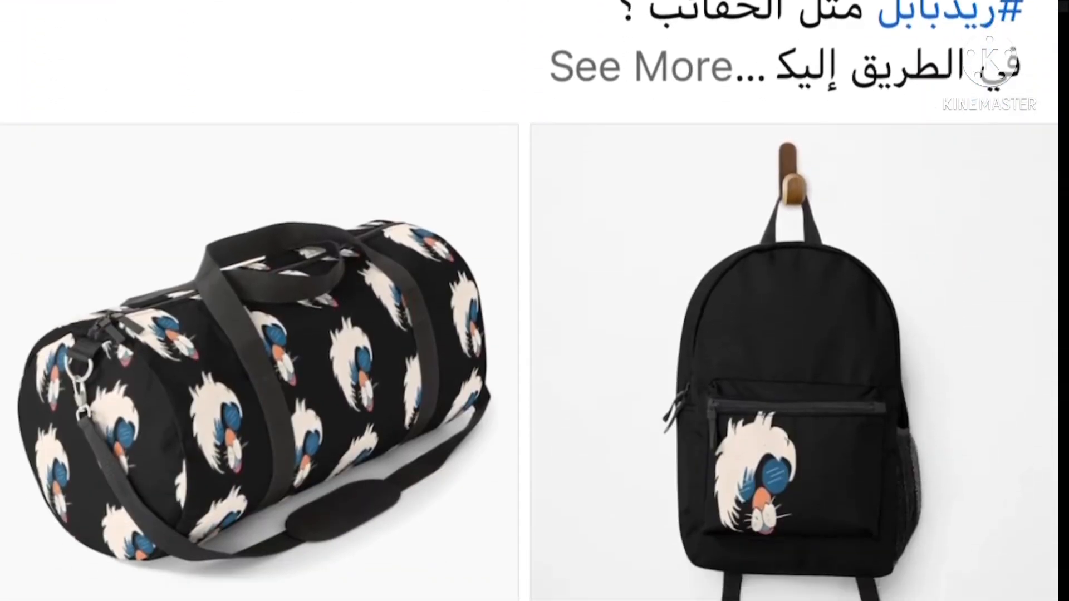
scroll(529, 300, "down", 15)
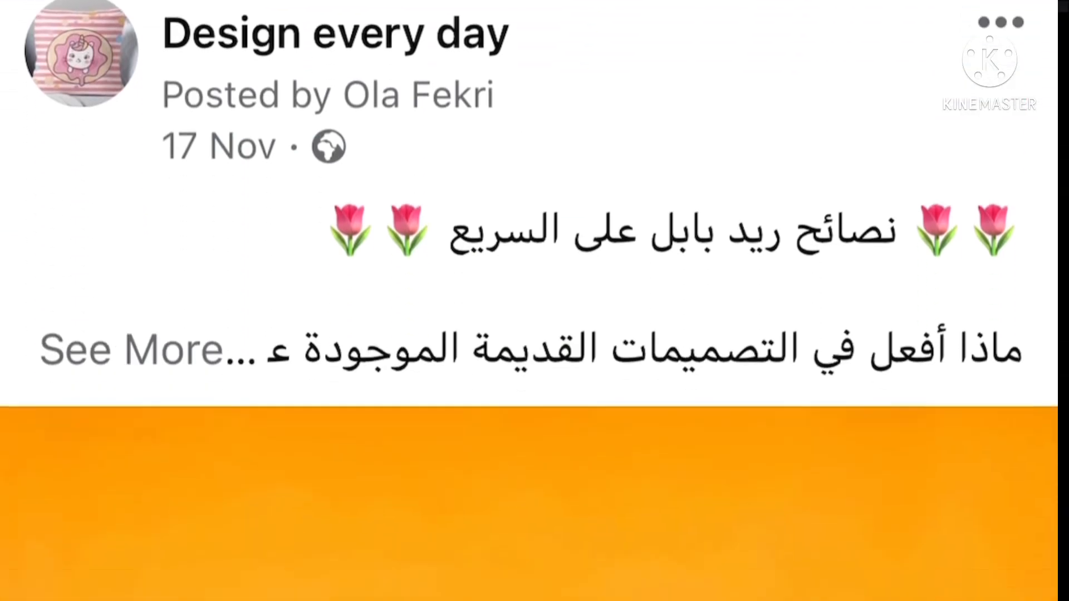
scroll(529, 300, "down", 10)
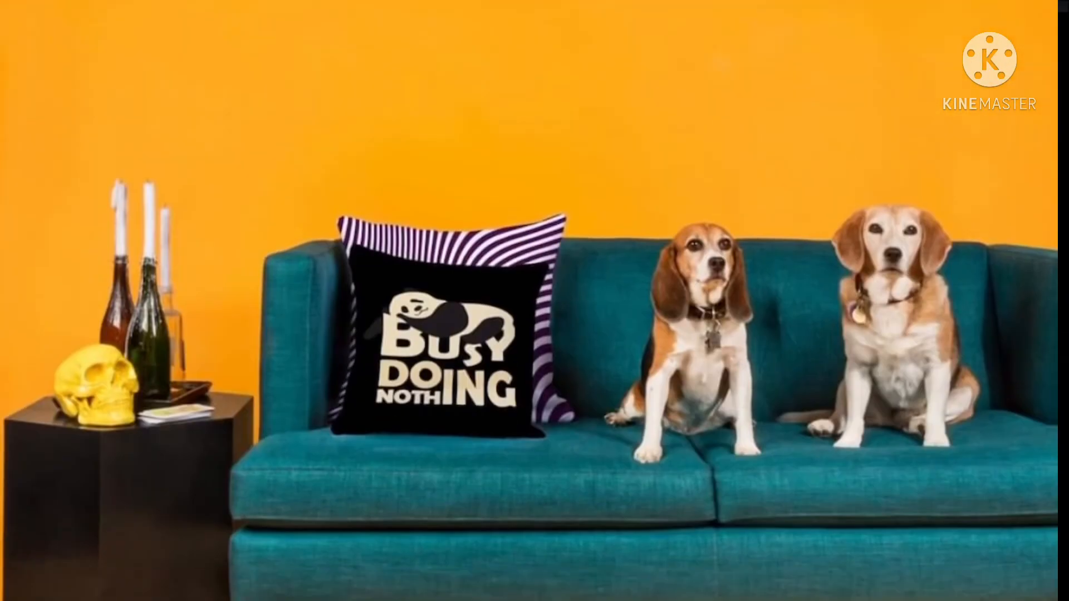
scroll(530, 300, "down", 12)
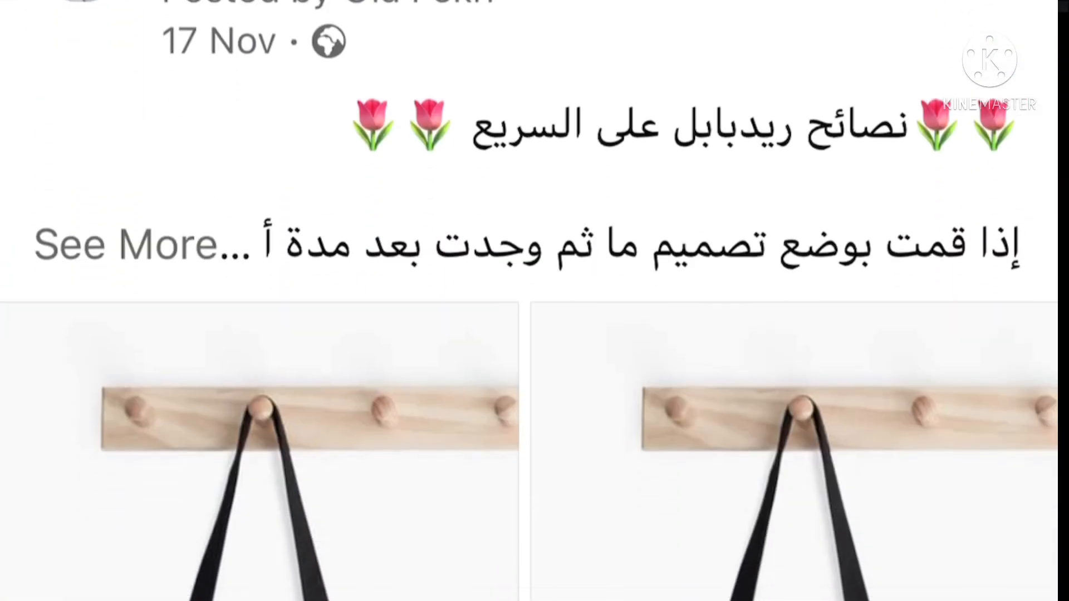
scroll(529, 300, "down", 4)
scroll(529, 301, "down", 15)
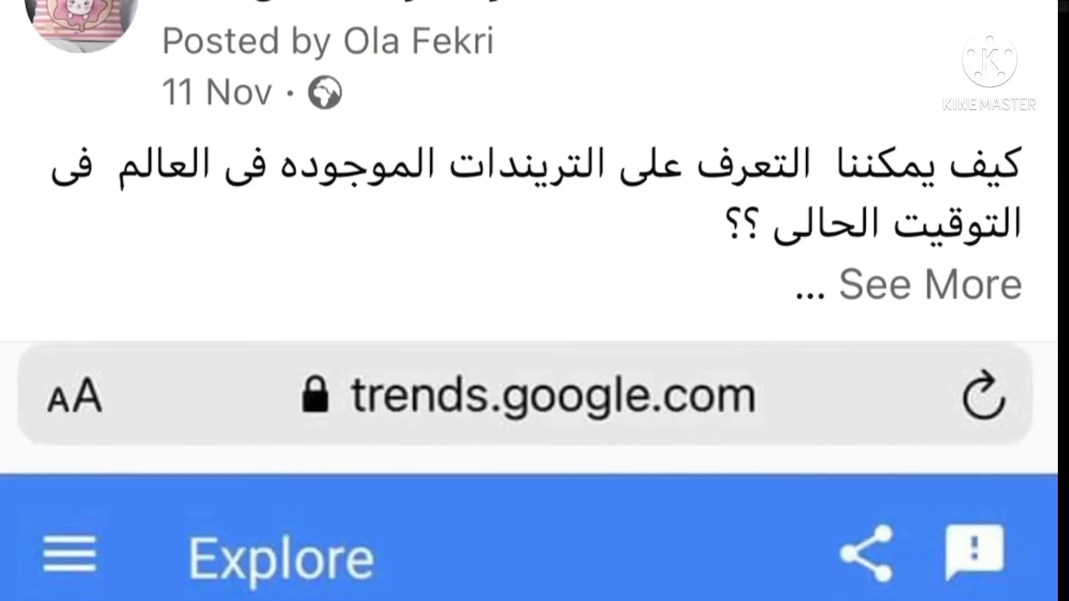
scroll(529, 300, "down", 15)
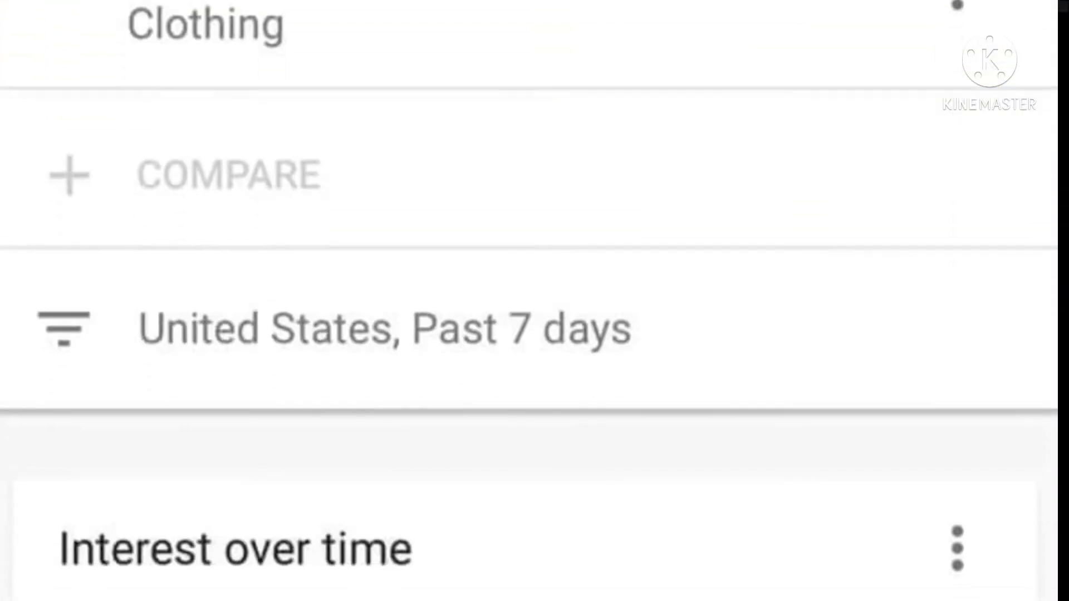